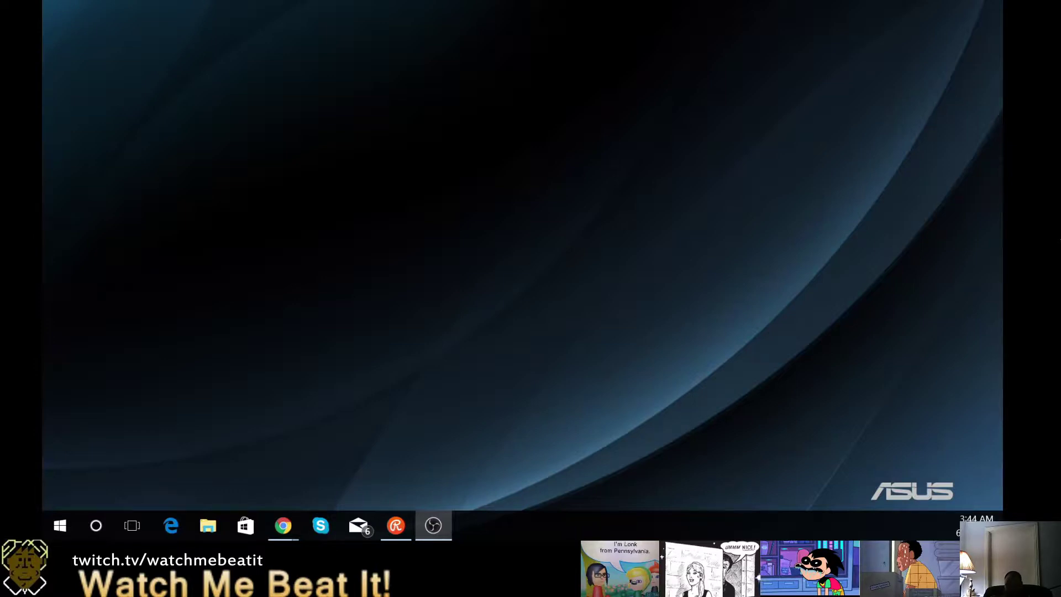
Drag the OBS Studio window from off the left edge fully onto the desktop
left_click_drag(42, 25, 630, 3)
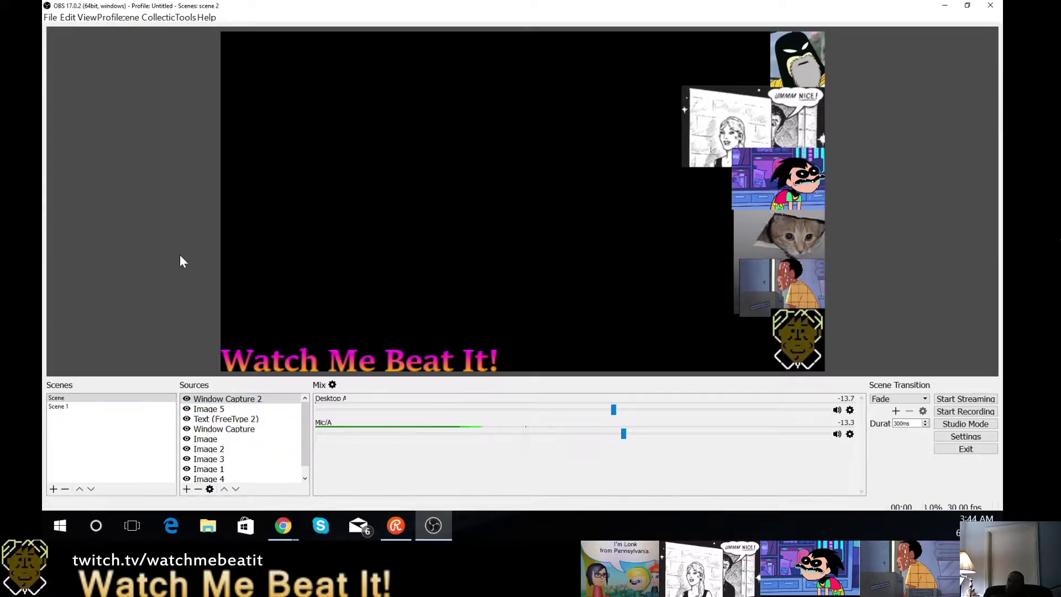
left_click(64, 409)
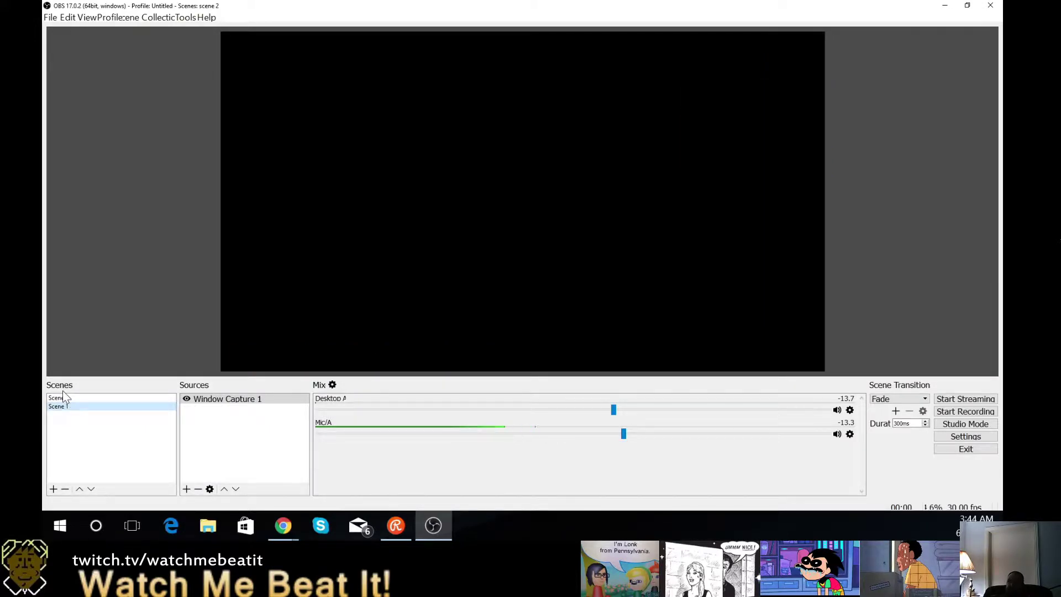
left_click(60, 399)
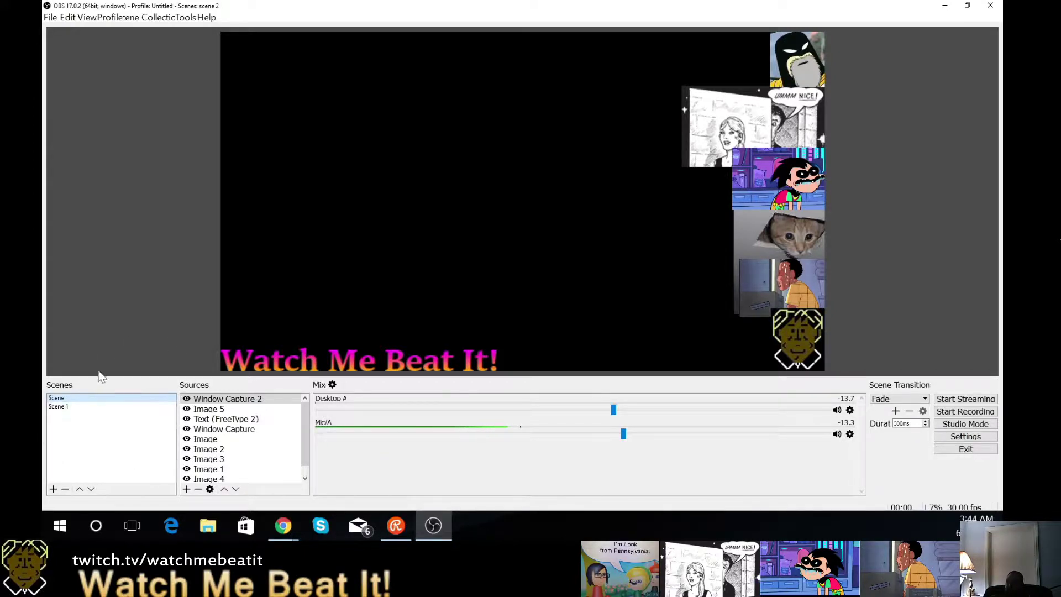
left_click(210, 18)
mouse_move(146, 17)
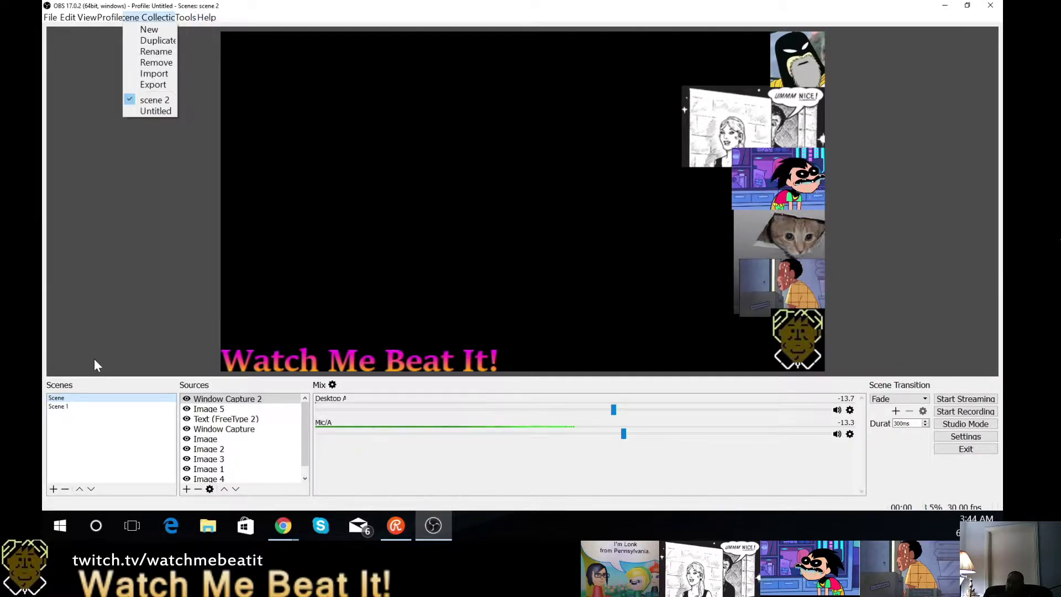
left_click(65, 310)
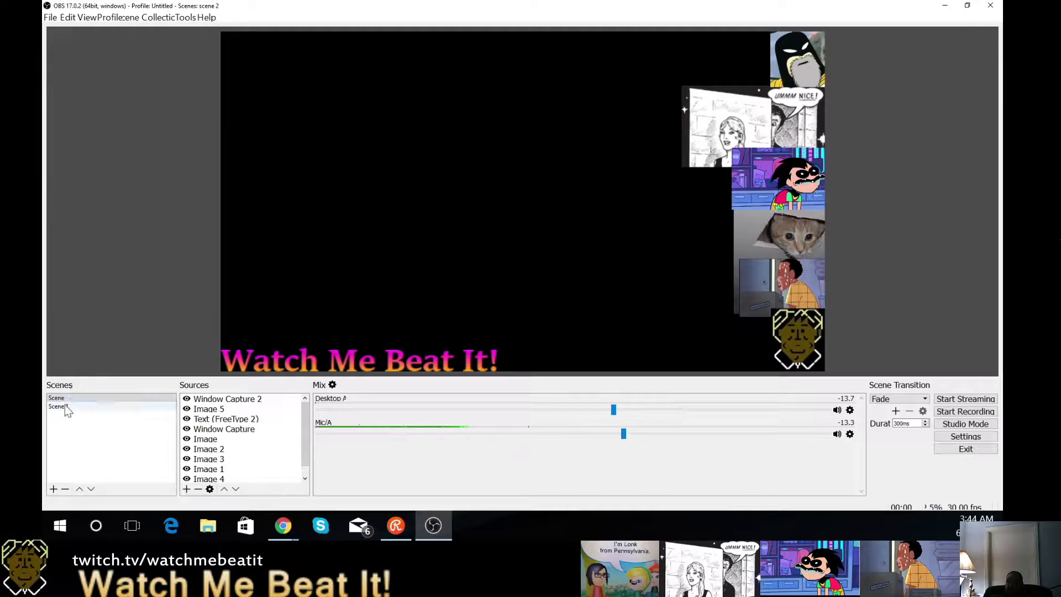
left_click(64, 405)
left_click(59, 401)
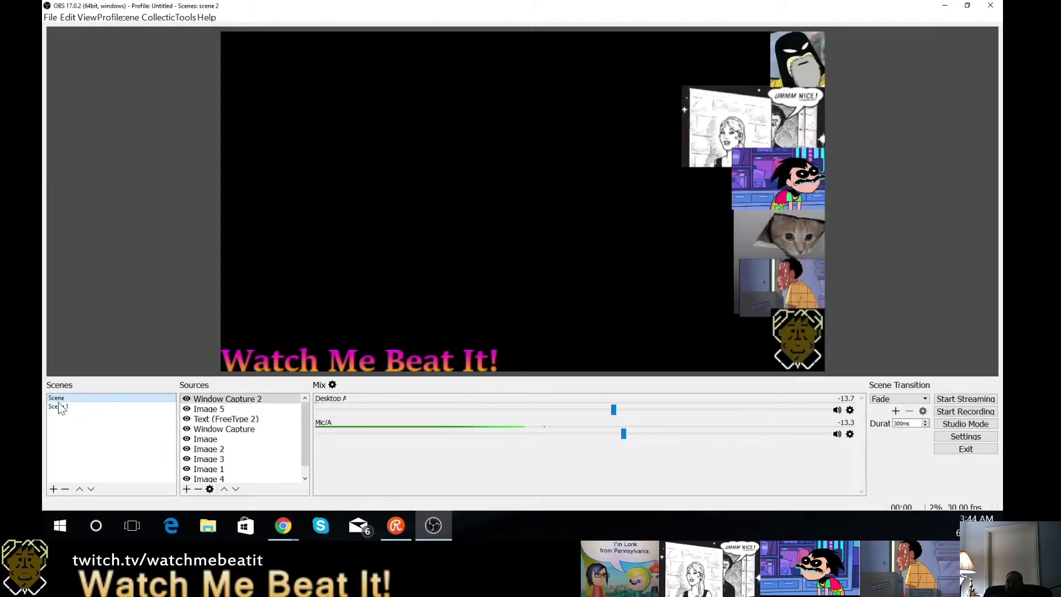
Rename the main scene from 'Scene' to '720p'
right_click(59, 402)
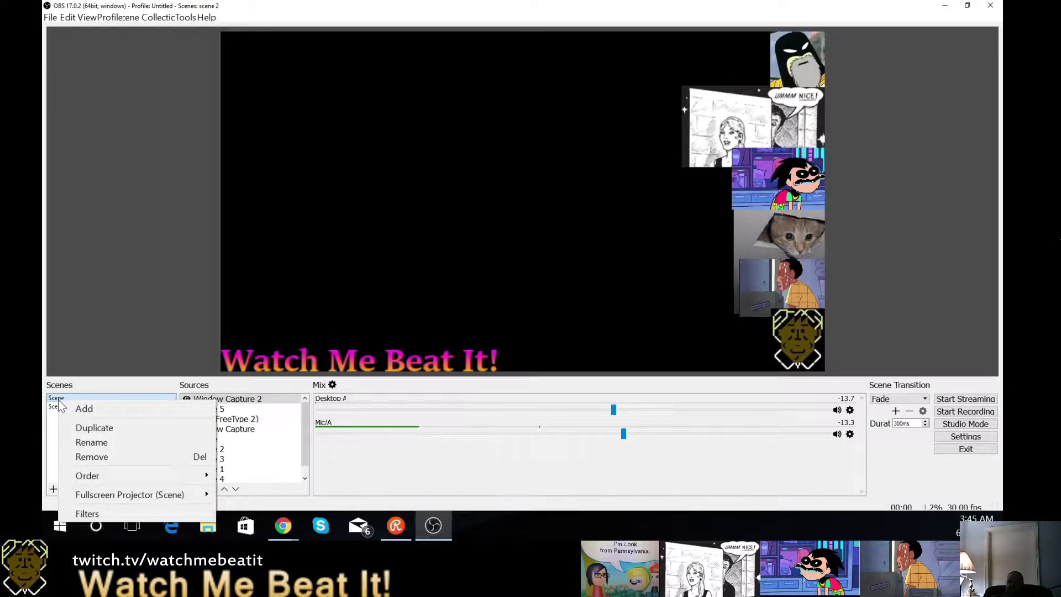
left_click(107, 444)
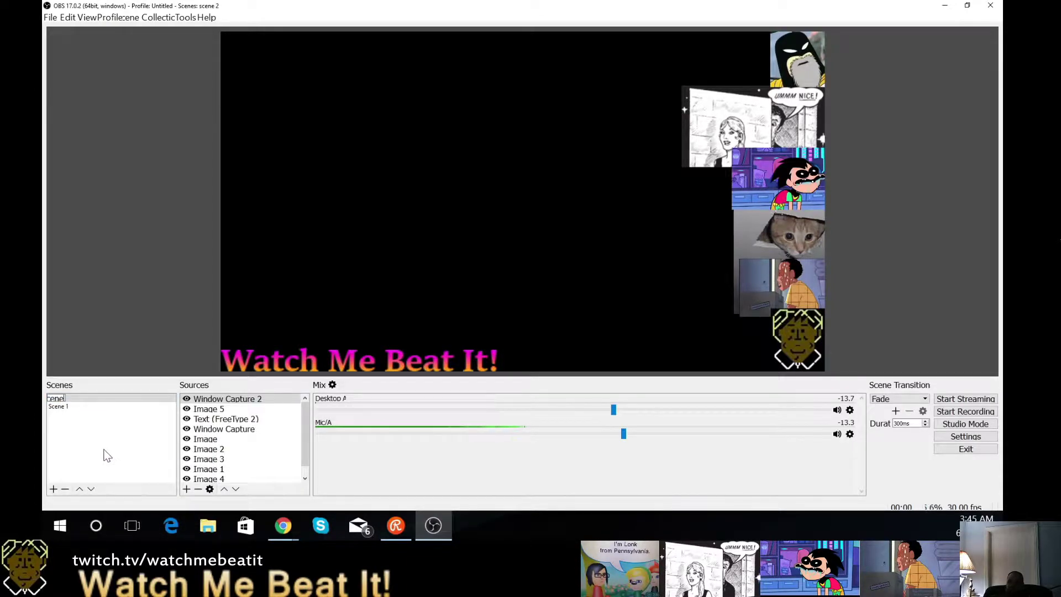
type("Sc")
key("BackSpace")
key("BackSpace")
type("7")
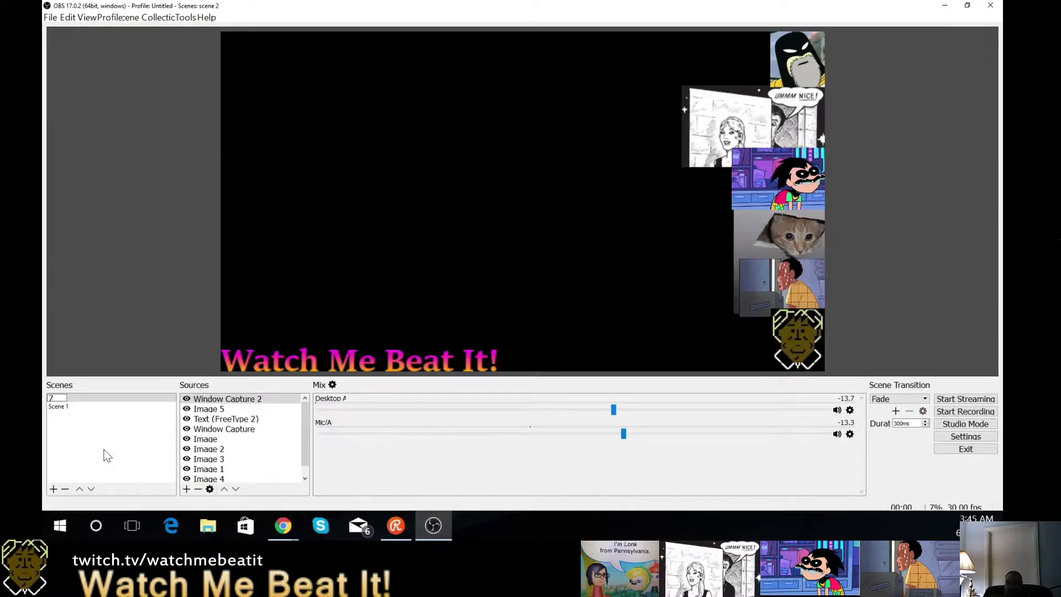
type("20")
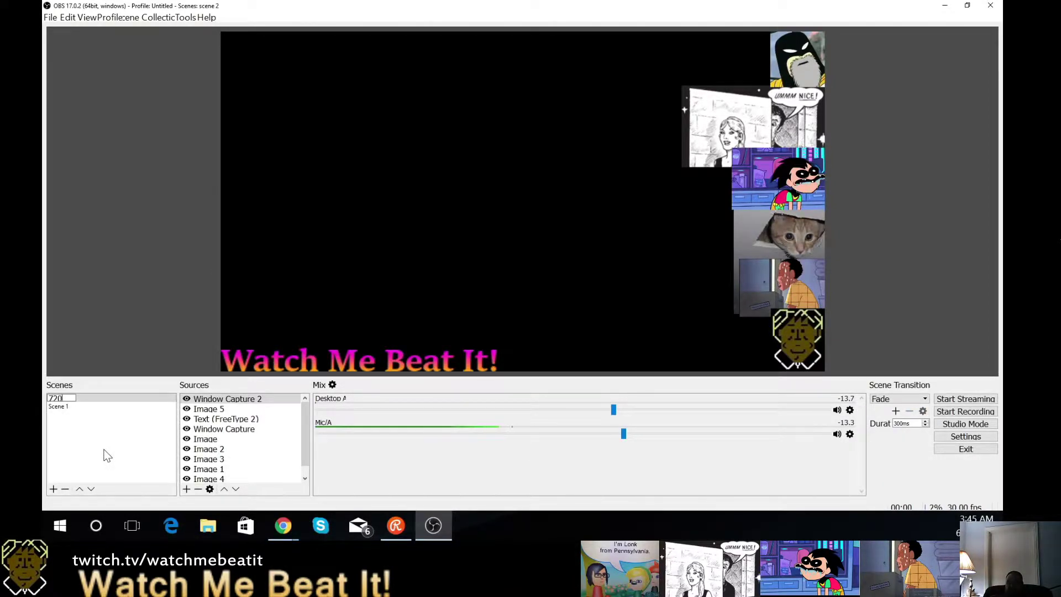
type("p")
key("Return")
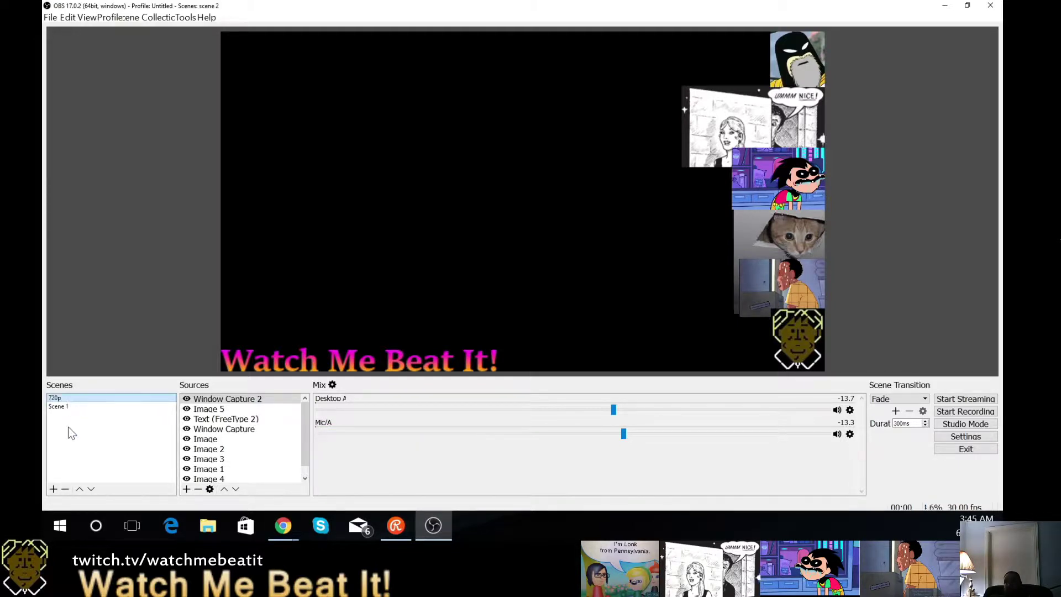
Duplicate the 720p scene as '1080p' and switch to the new copy
right_click(74, 399)
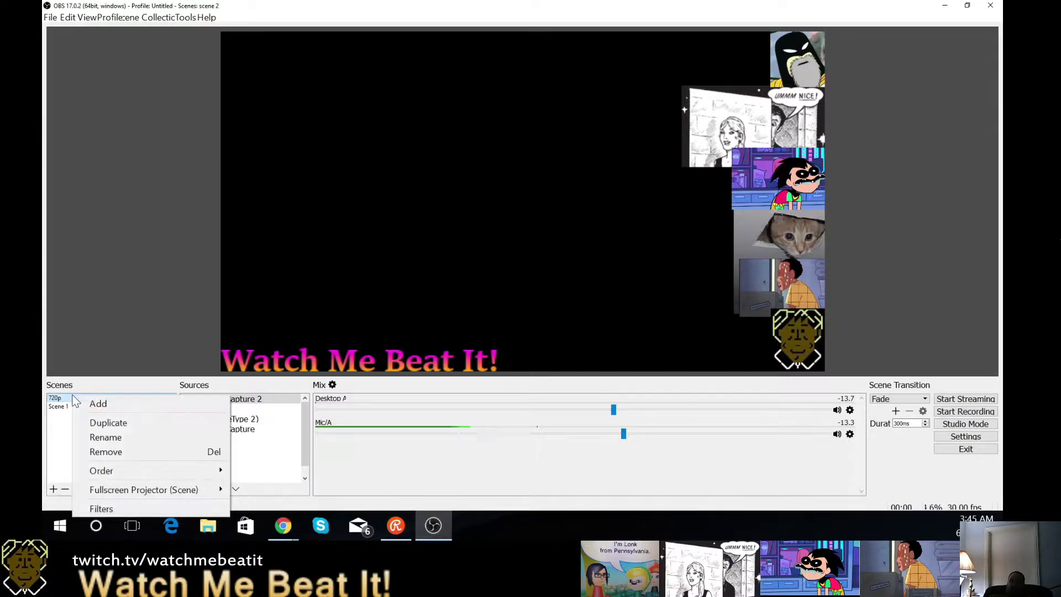
left_click(143, 429)
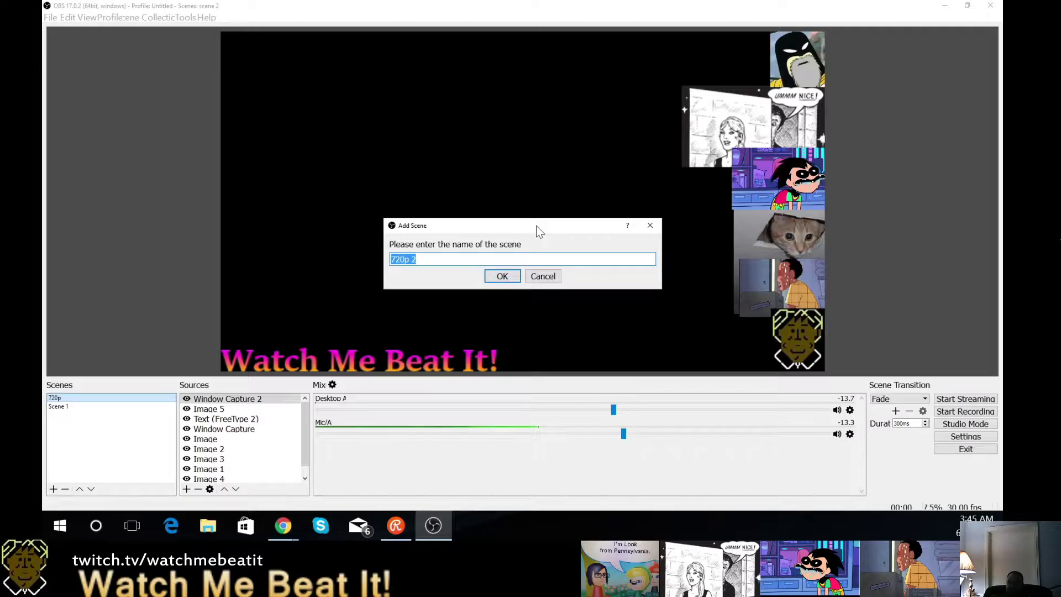
type("1080")
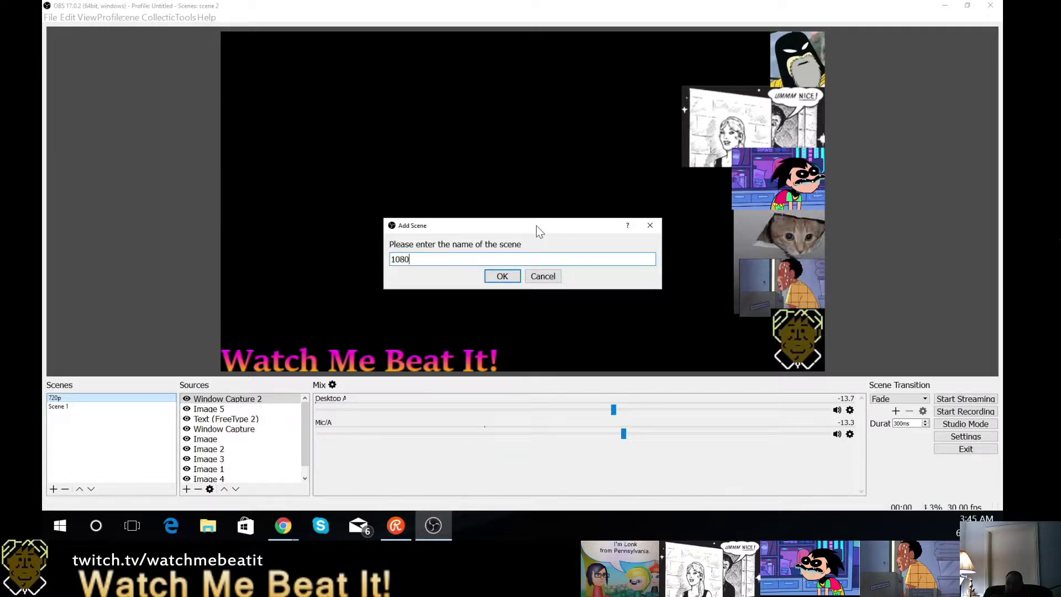
type("p")
key("Return")
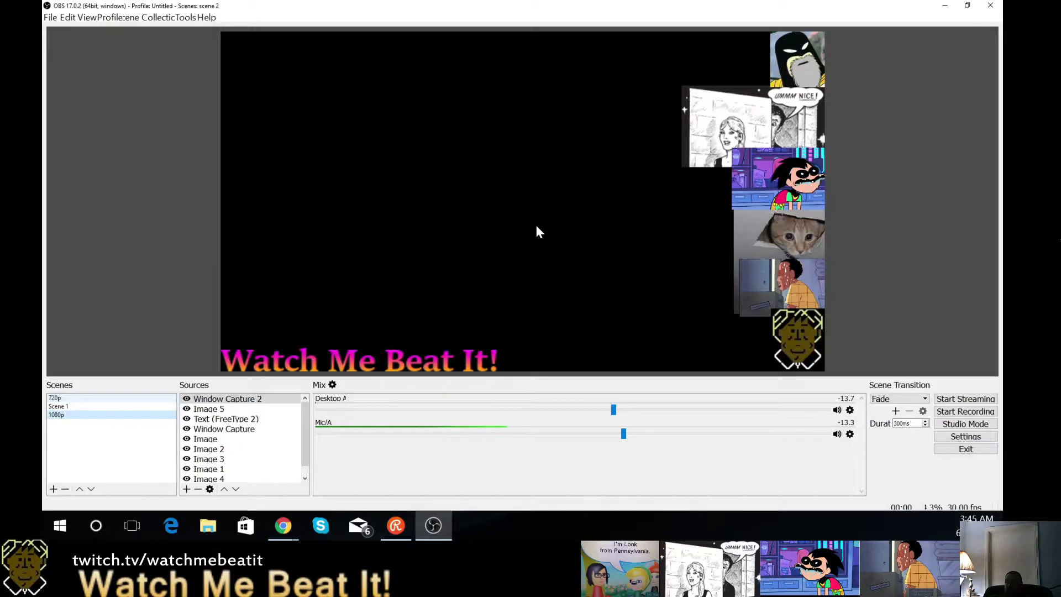
left_click(61, 414)
Open Settings and look over the Stream and General pages before reaching Output
left_click(949, 440)
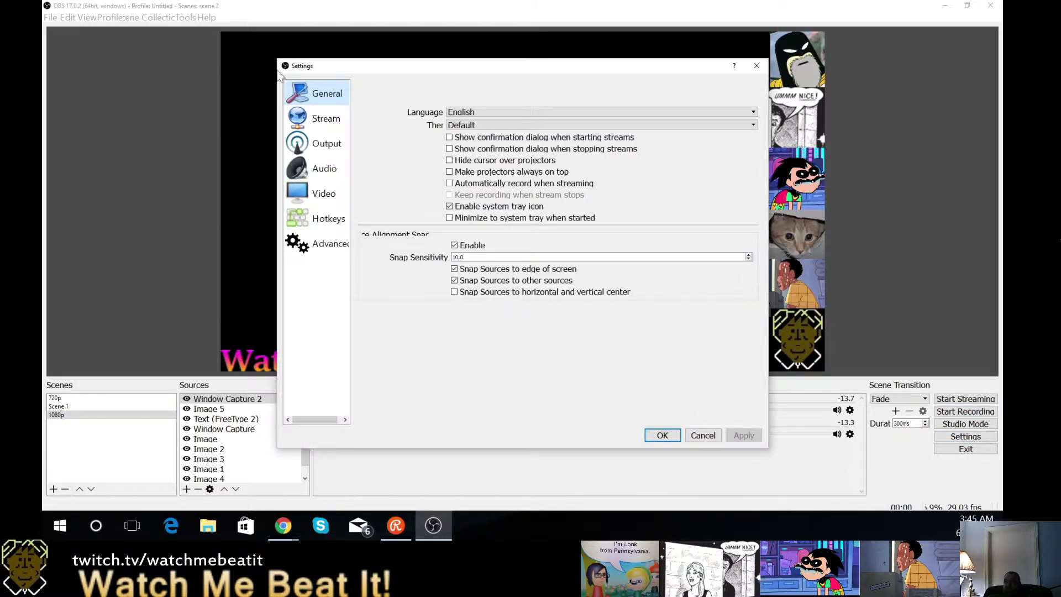
left_click(328, 126)
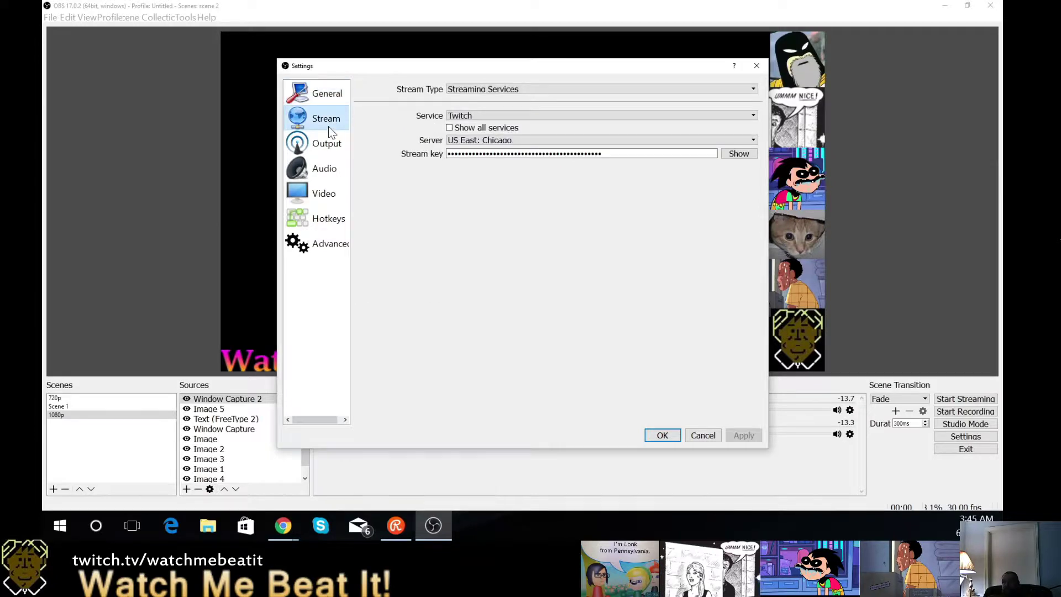
left_click(323, 95)
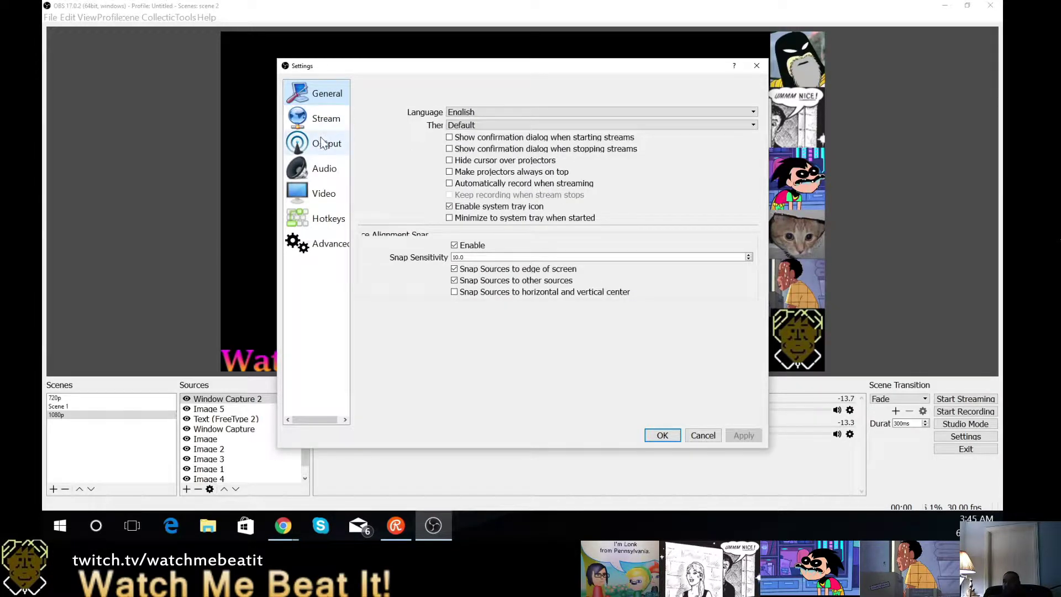
left_click(323, 143)
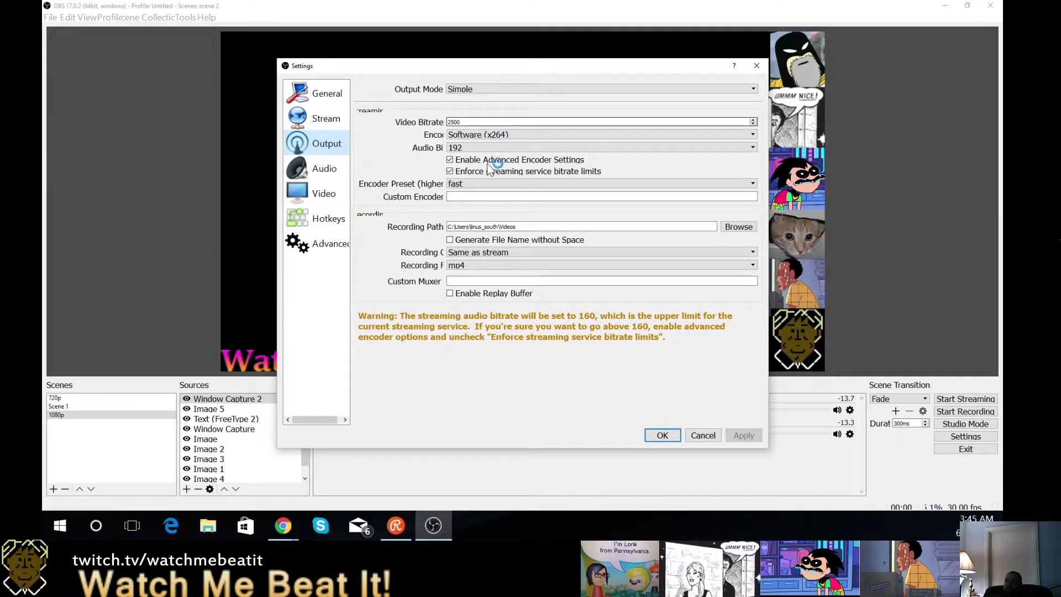
Switch output mode to Advanced, keeping CBR rate control at 2500 bitrate
left_click(489, 89)
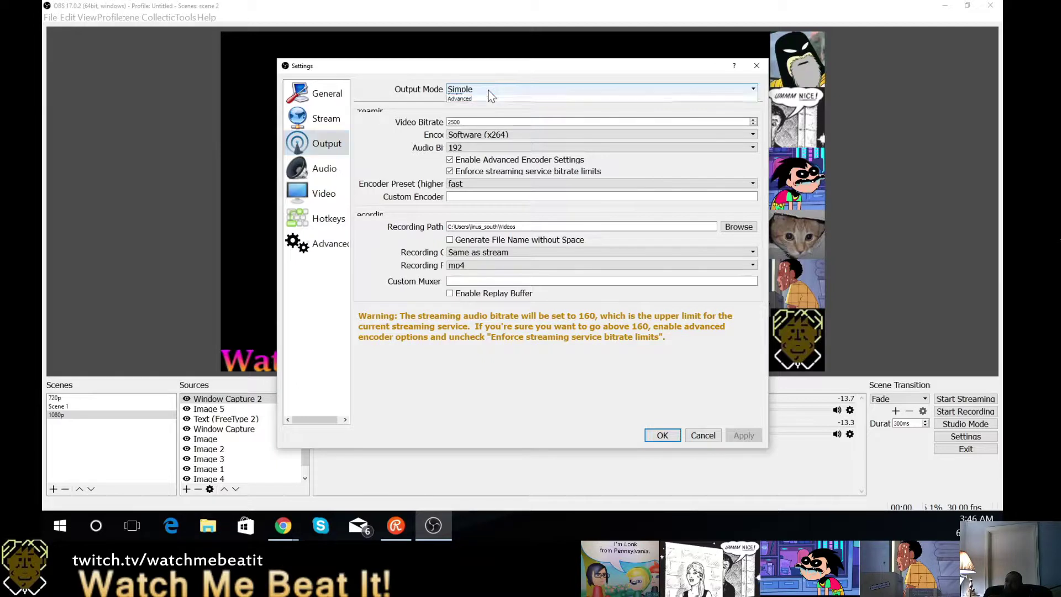
left_click(484, 103)
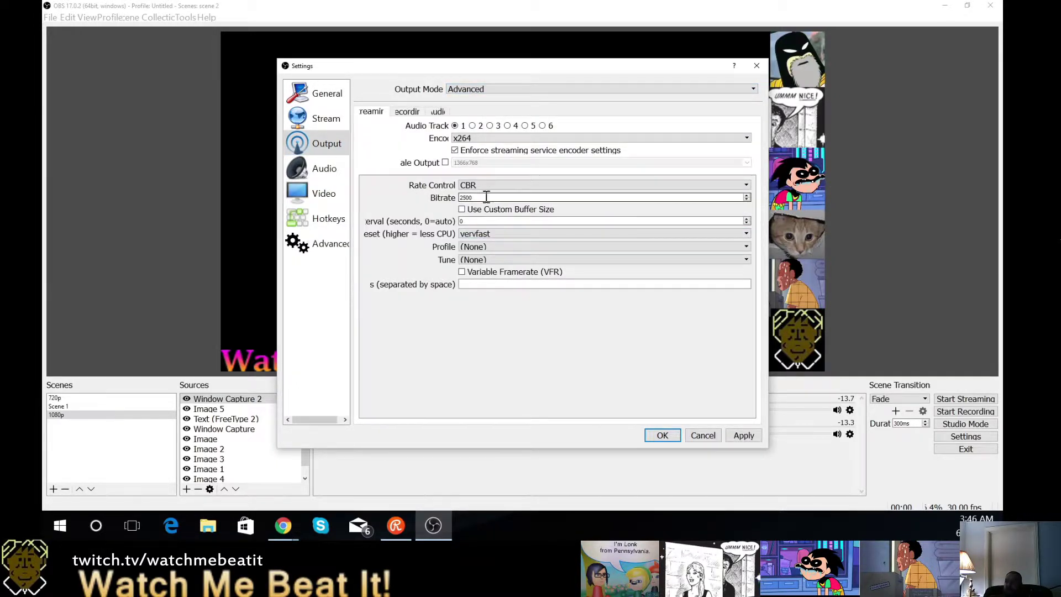
left_click_drag(486, 197, 442, 200)
left_click(480, 197)
left_click_drag(505, 197, 432, 199)
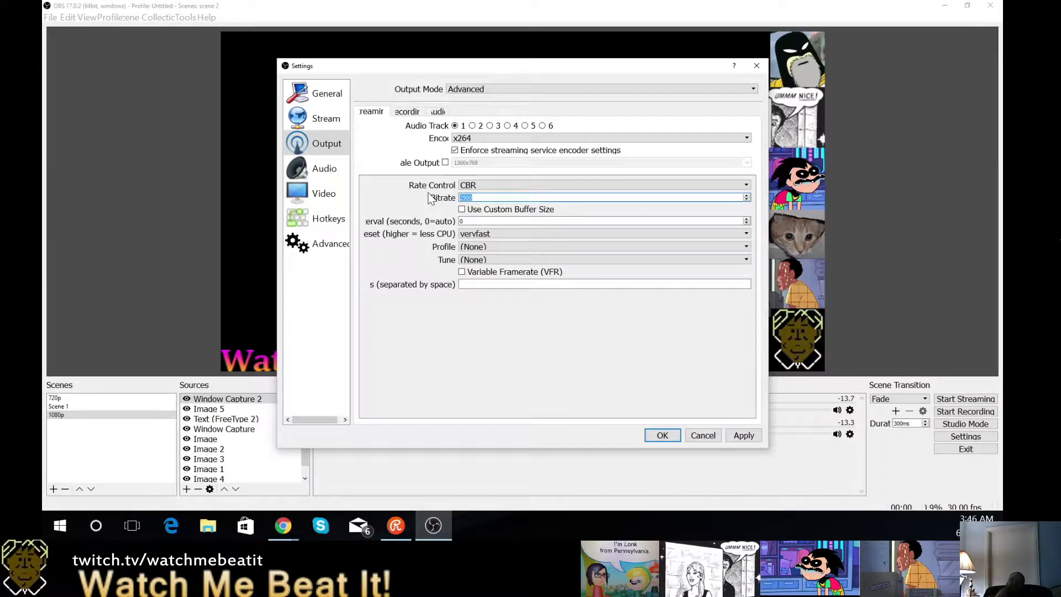
left_click(478, 184)
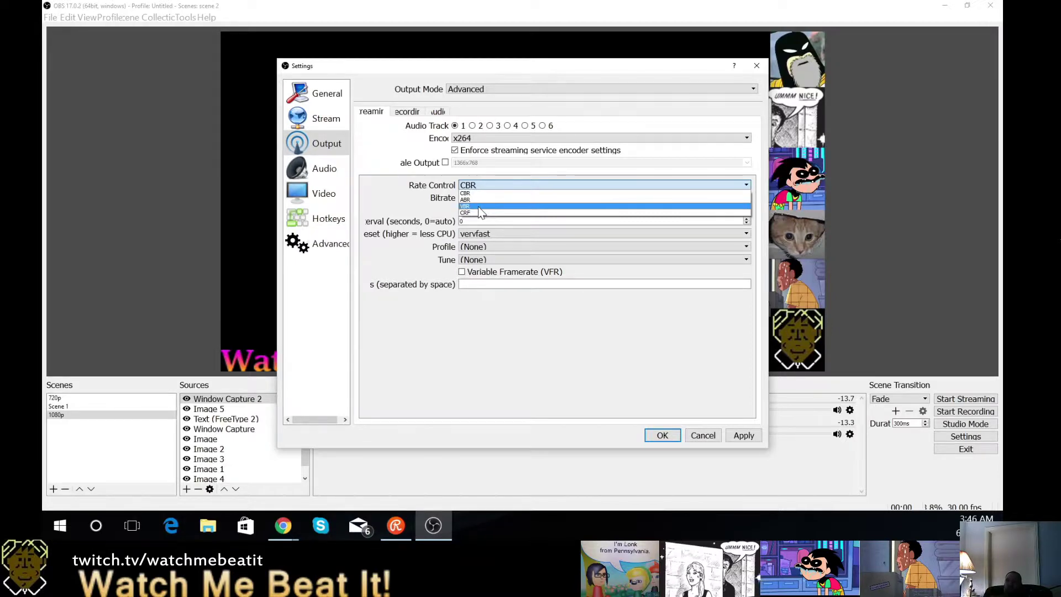
left_click(361, 197)
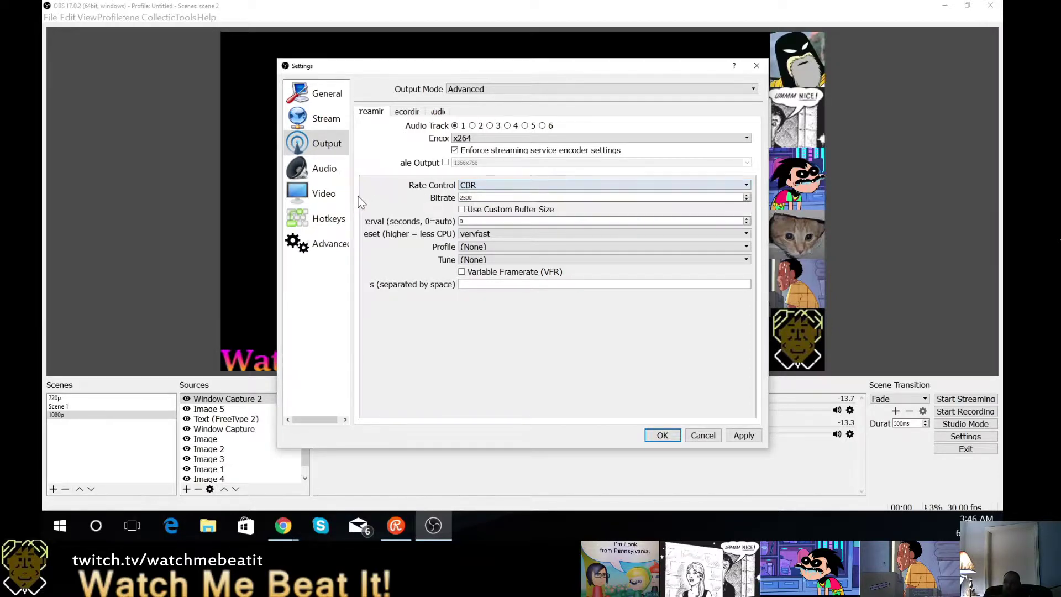
Set the x264 keyframe interval to 2 and enlarge the Settings window
left_click(476, 197)
left_click_drag(475, 197, 454, 198)
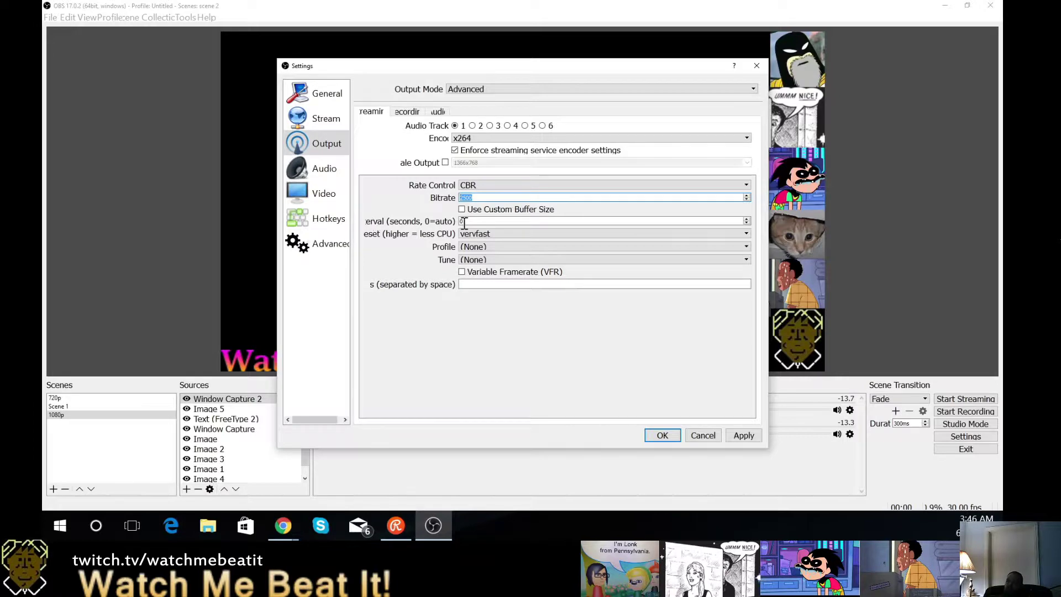
double_click(491, 220)
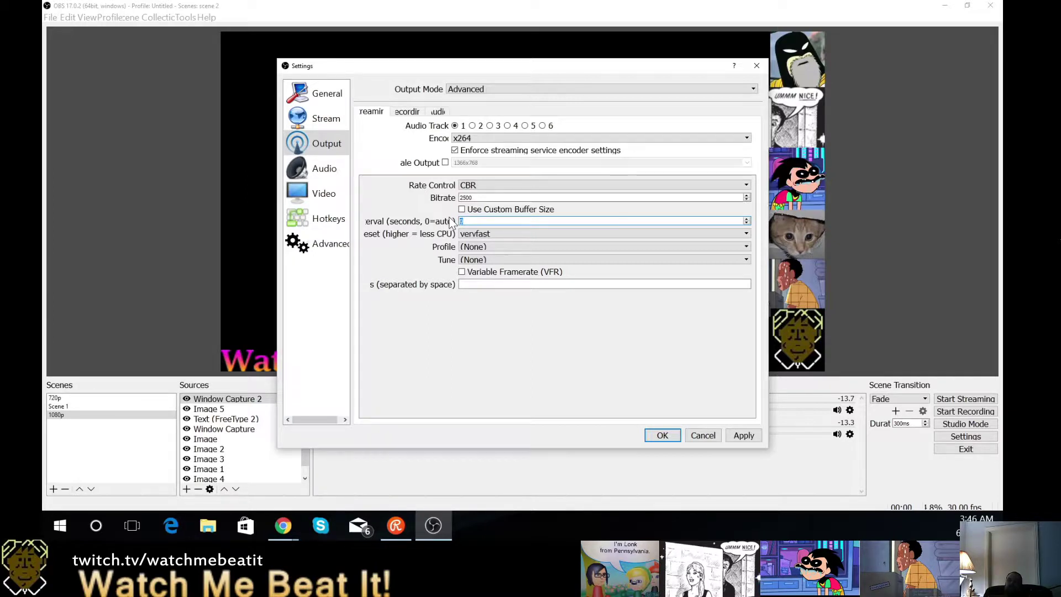
type("2")
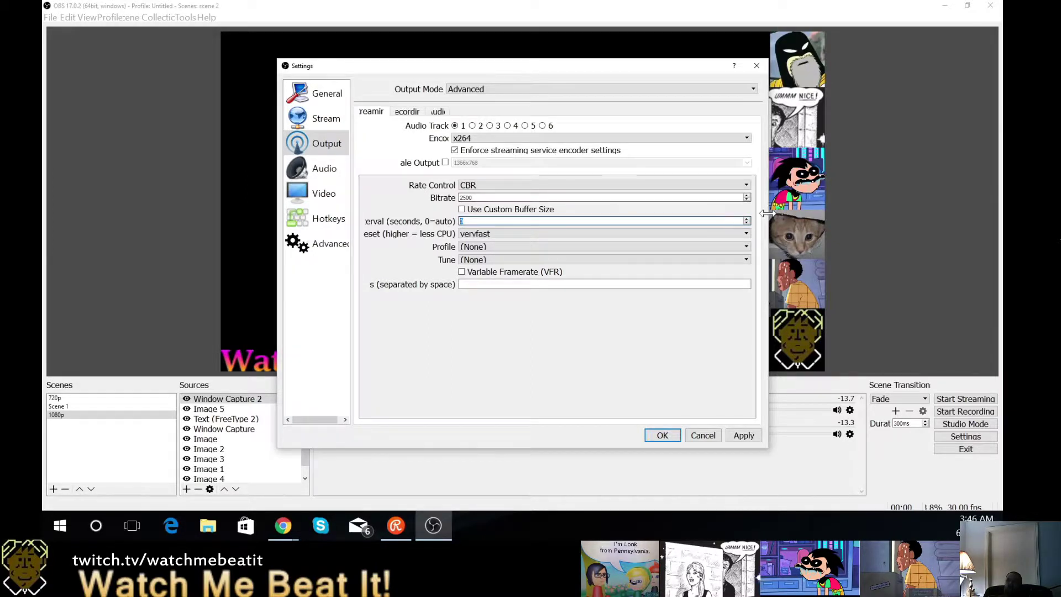
left_click(442, 231)
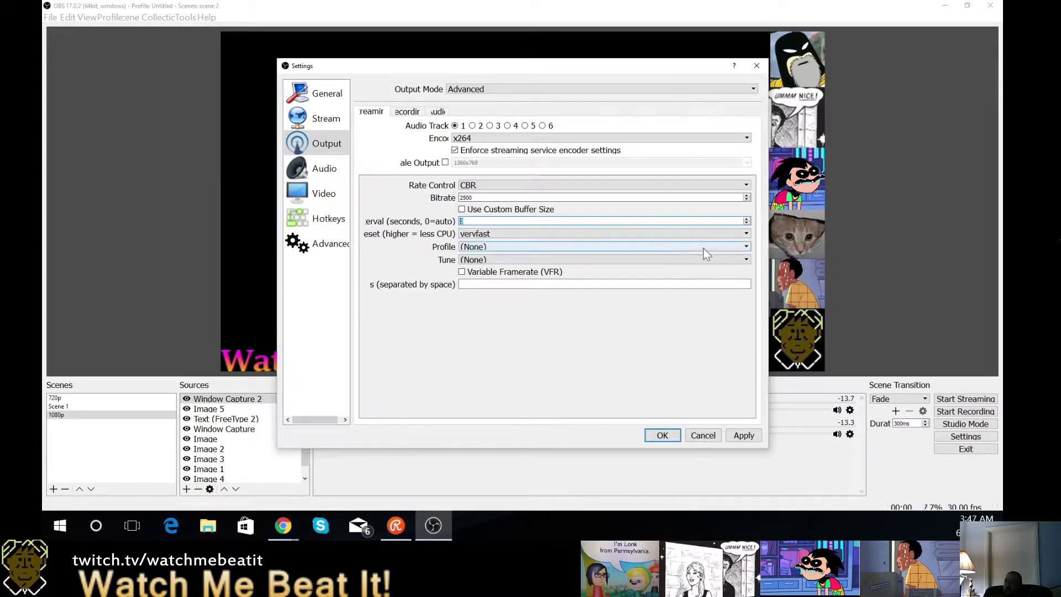
left_click_drag(766, 451, 750, 468)
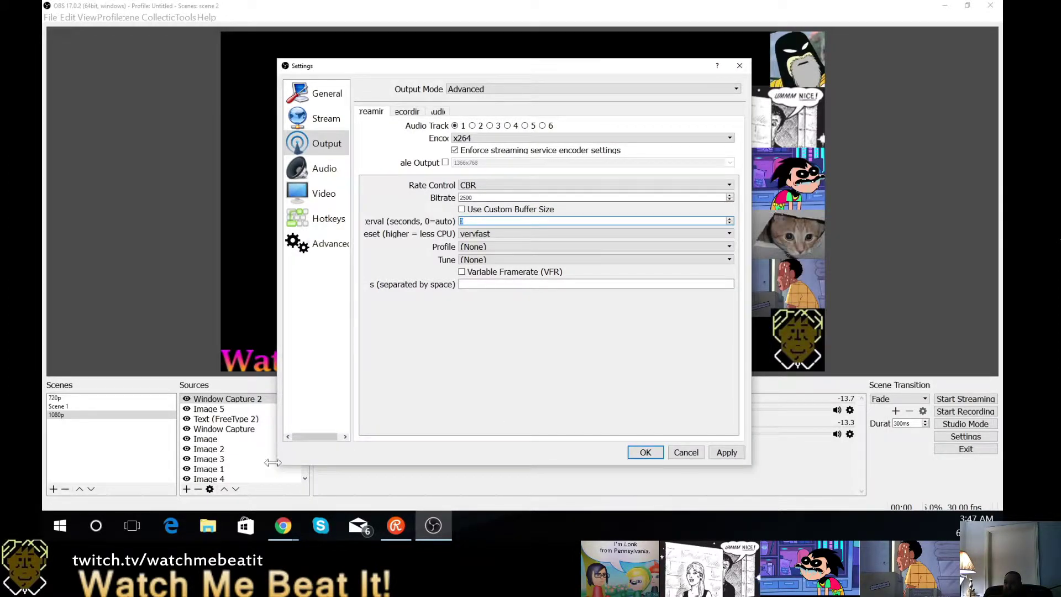
left_click_drag(278, 463, 310, 443)
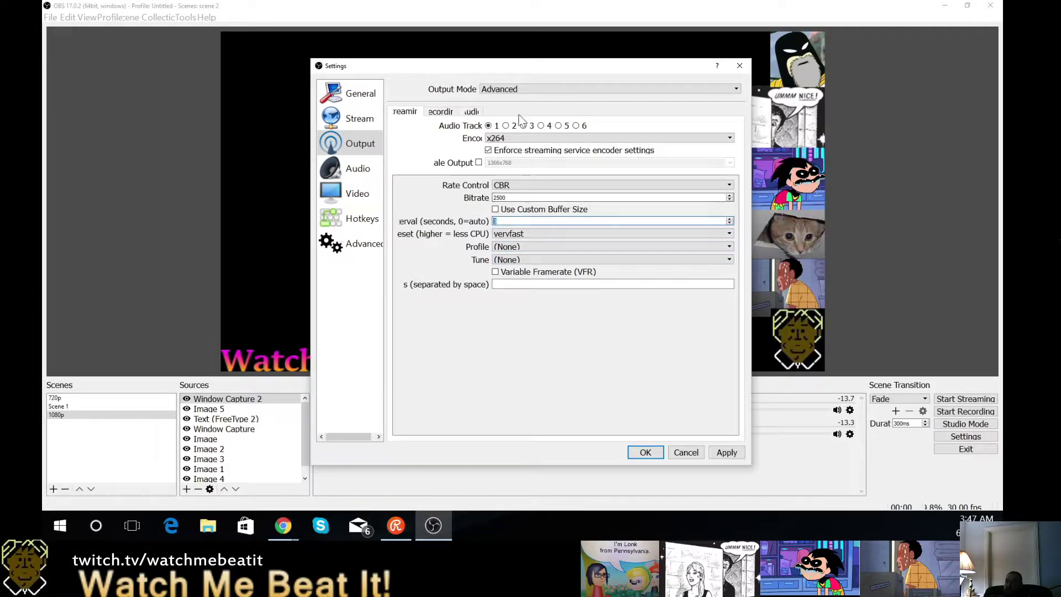
Review Recording output, keep x264 as stream encoder with Rescale Output off, then show Audio settings
left_click(473, 113)
left_click(439, 114)
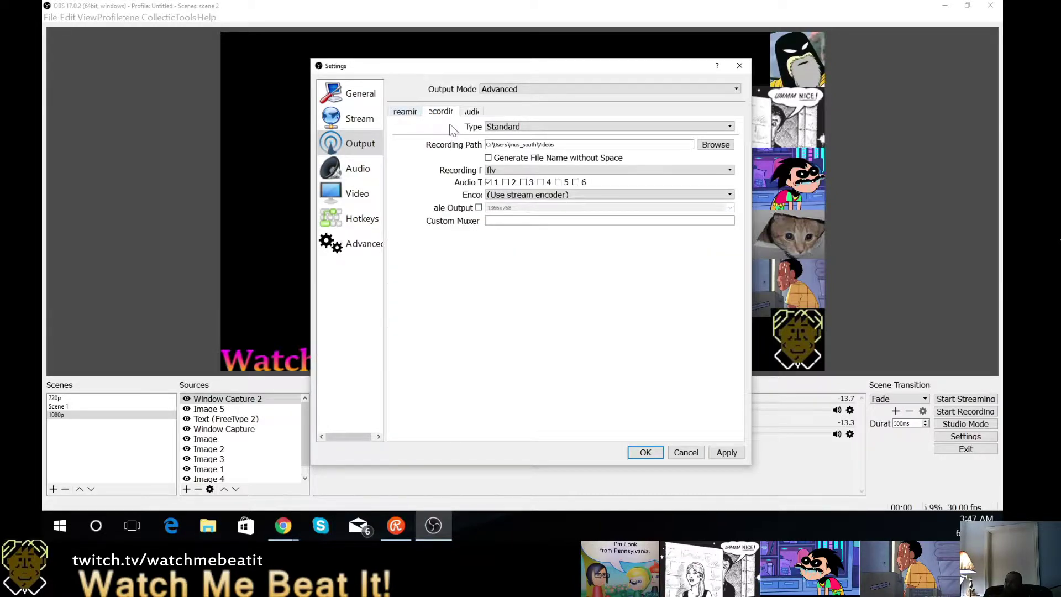
left_click(406, 111)
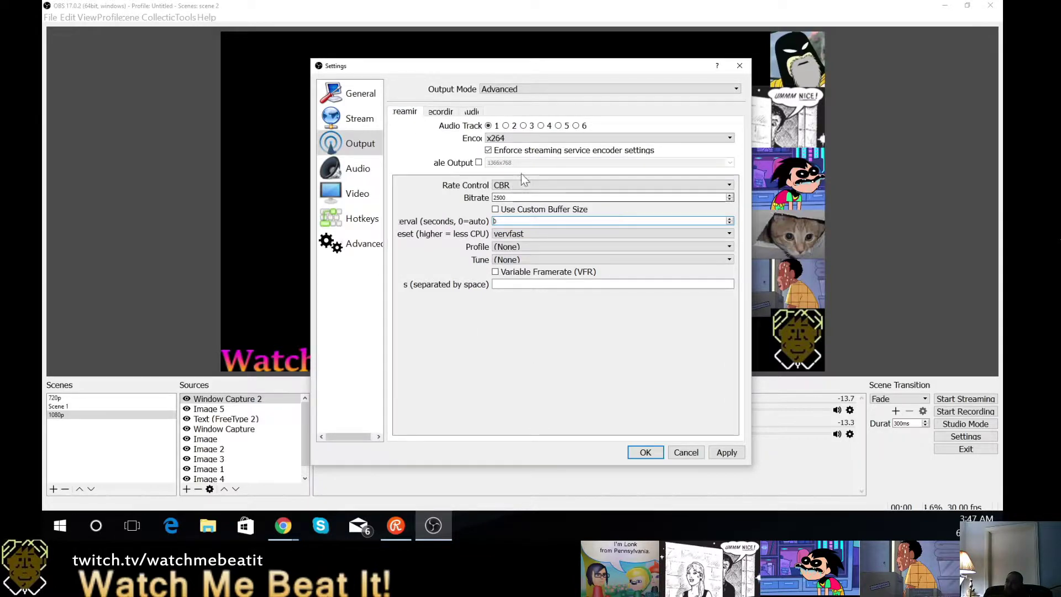
left_click(504, 139)
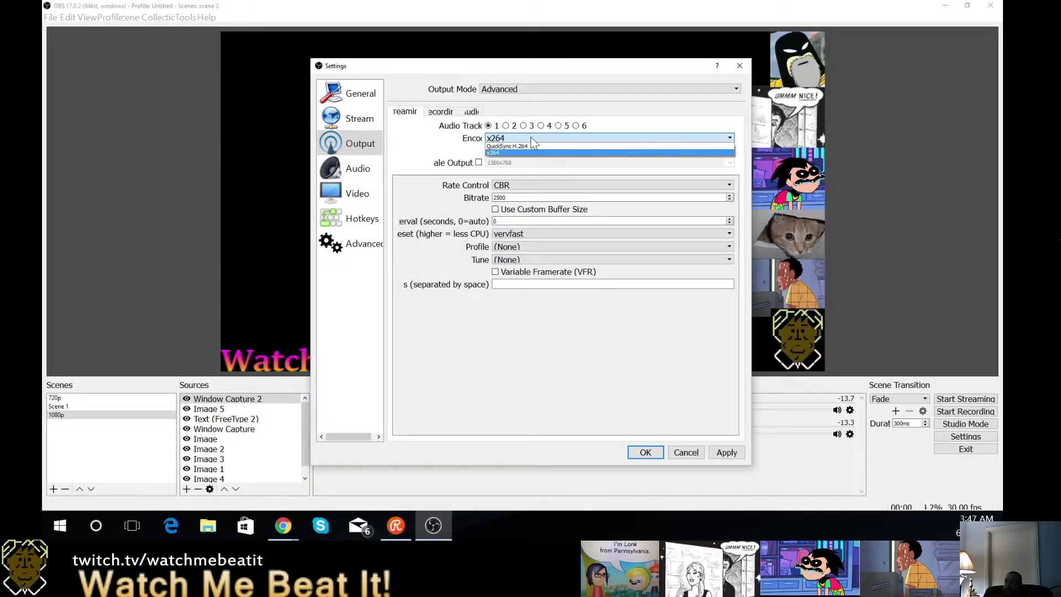
left_click(524, 152)
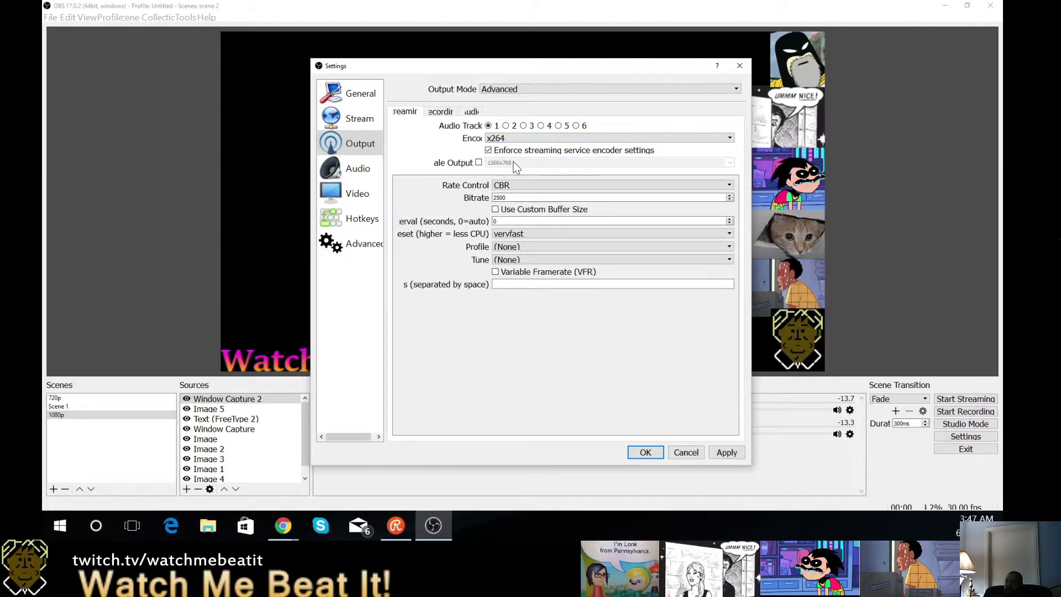
left_click(478, 163)
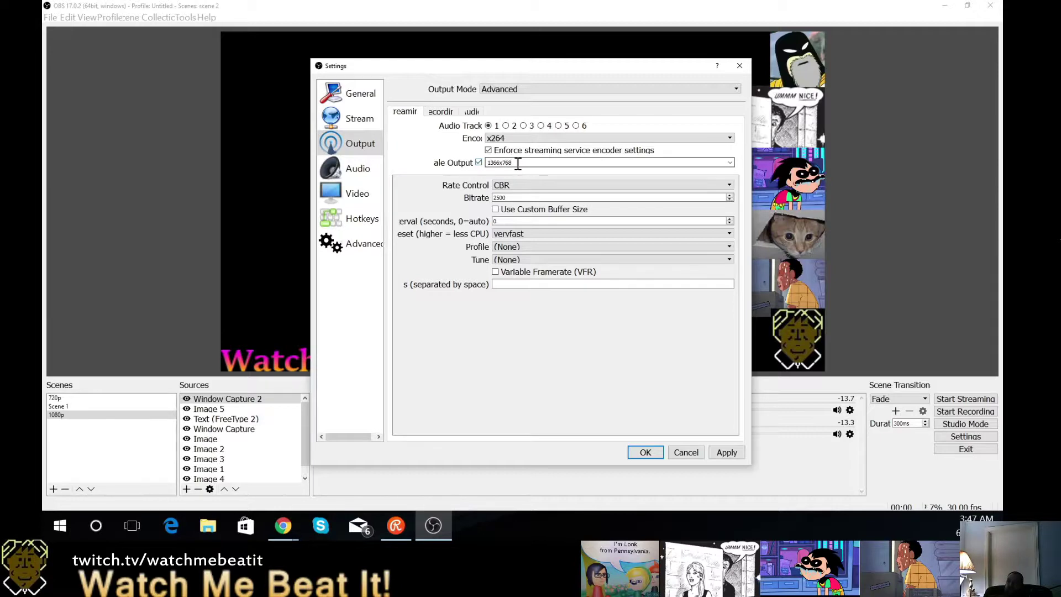
left_click(481, 163)
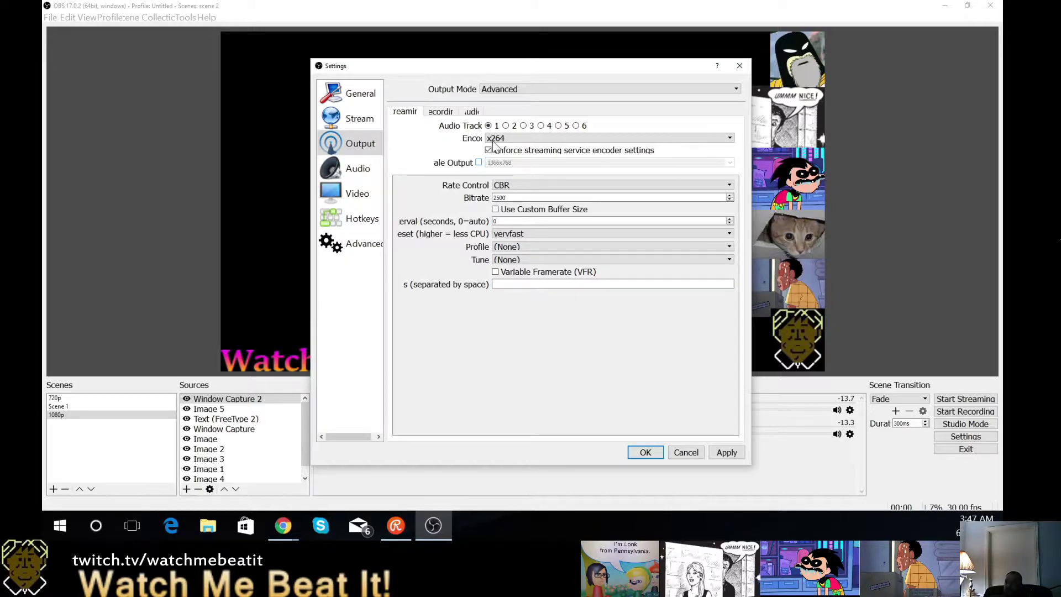
left_click(354, 175)
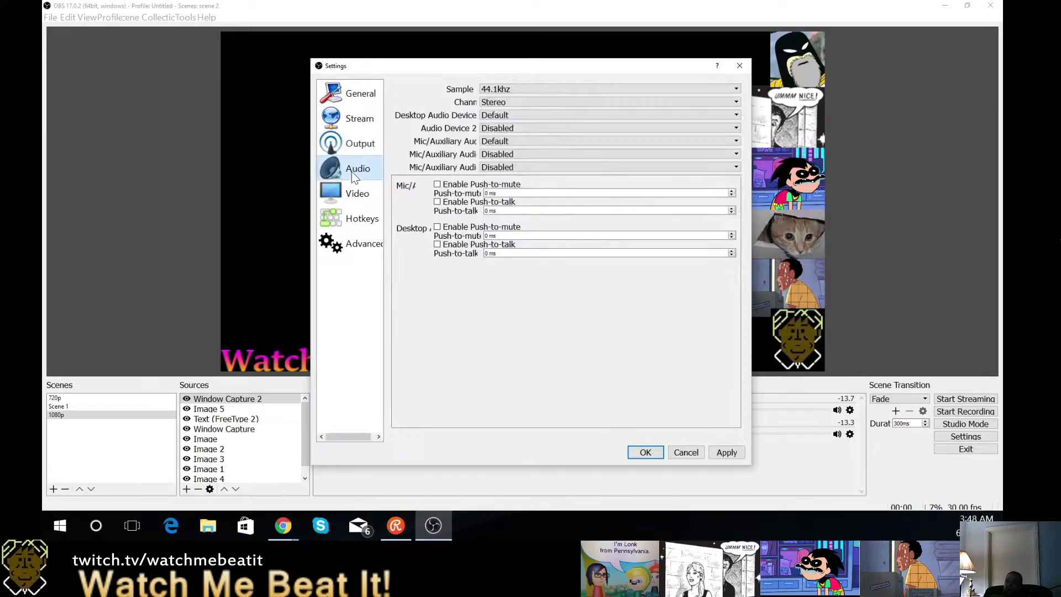
Set base and output resolution to 1920x1080 in Video settings and apply
left_click(346, 200)
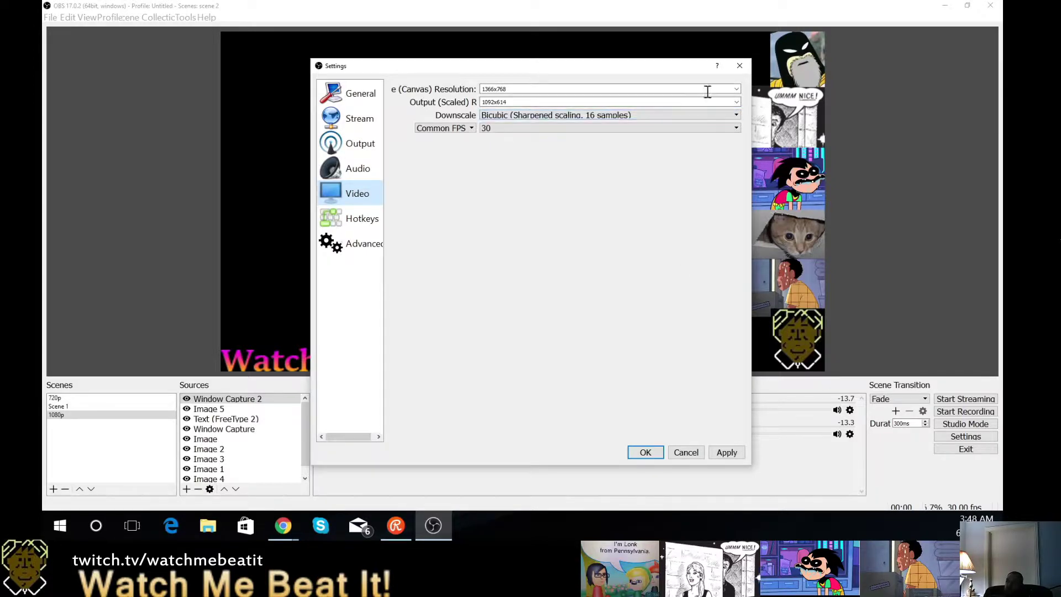
left_click(737, 88)
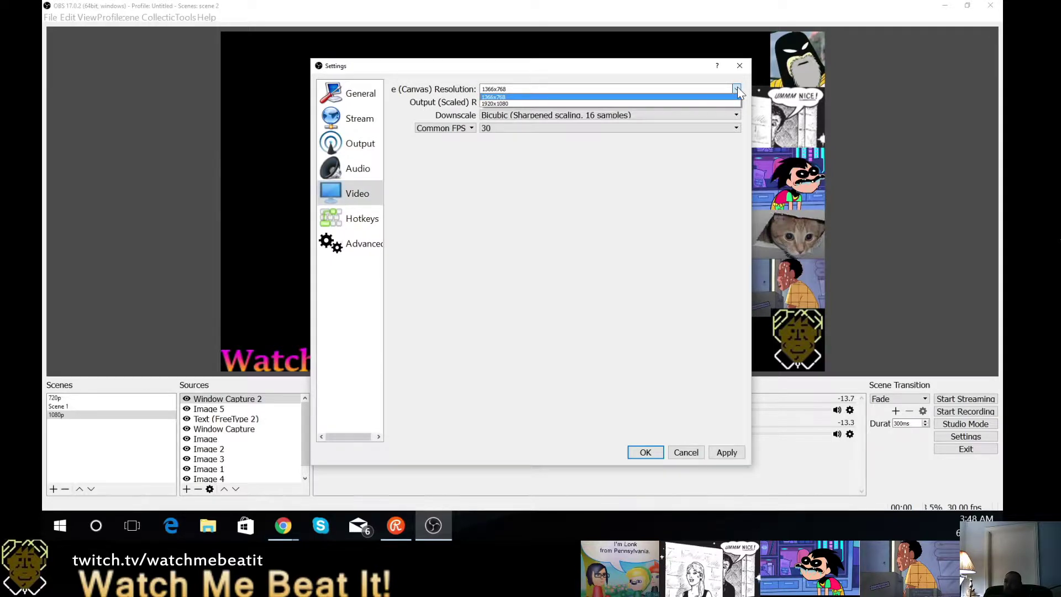
left_click(716, 109)
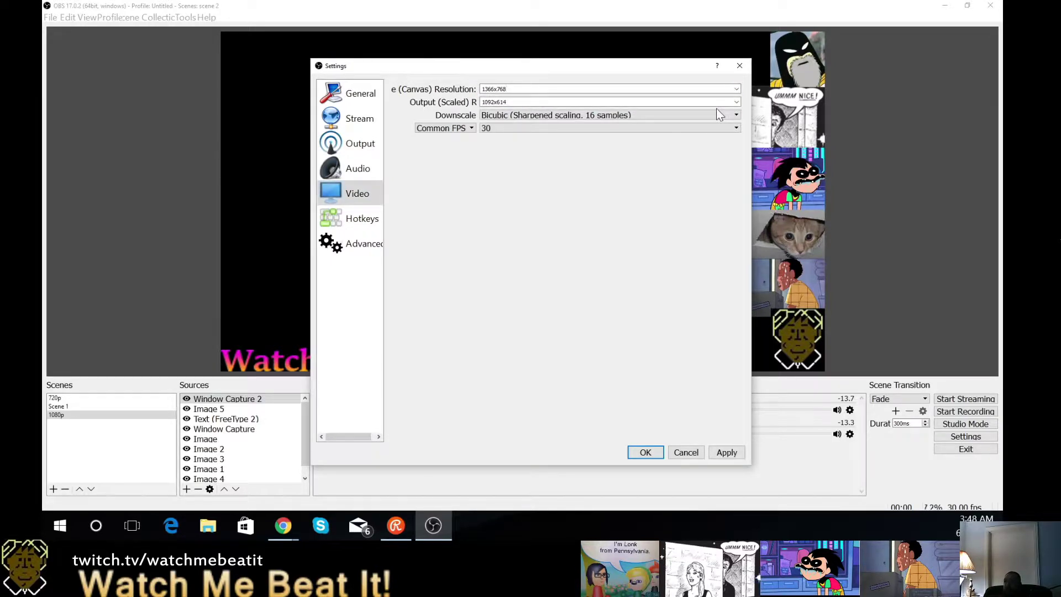
left_click(735, 90)
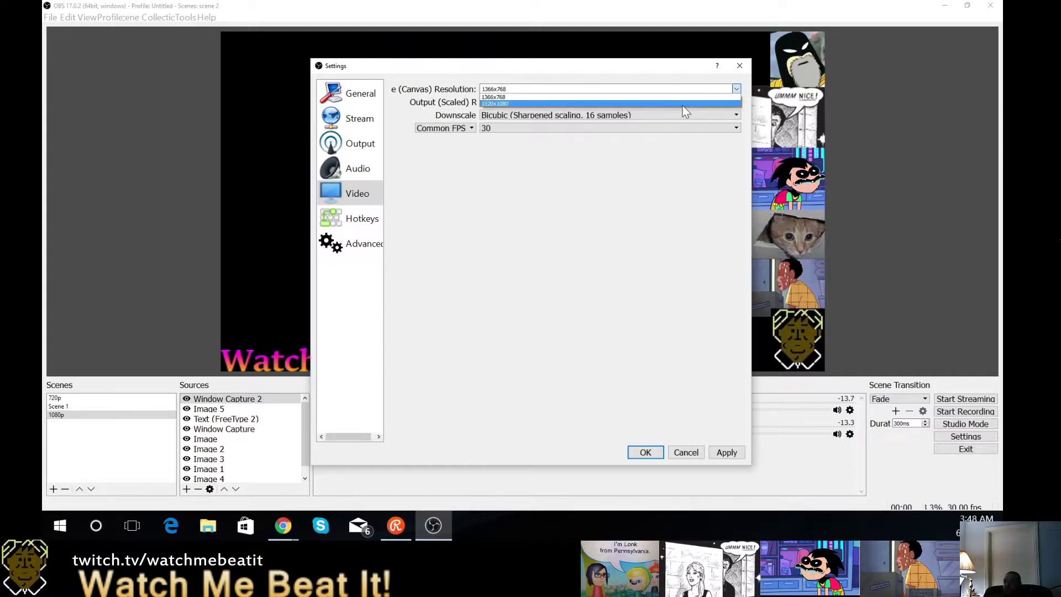
left_click(683, 105)
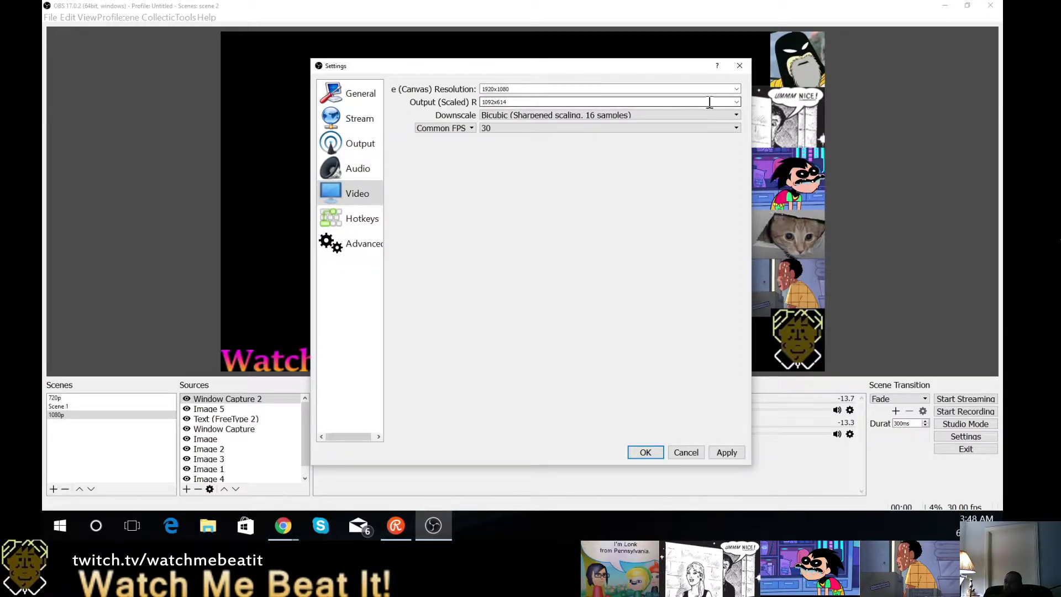
left_click(736, 102)
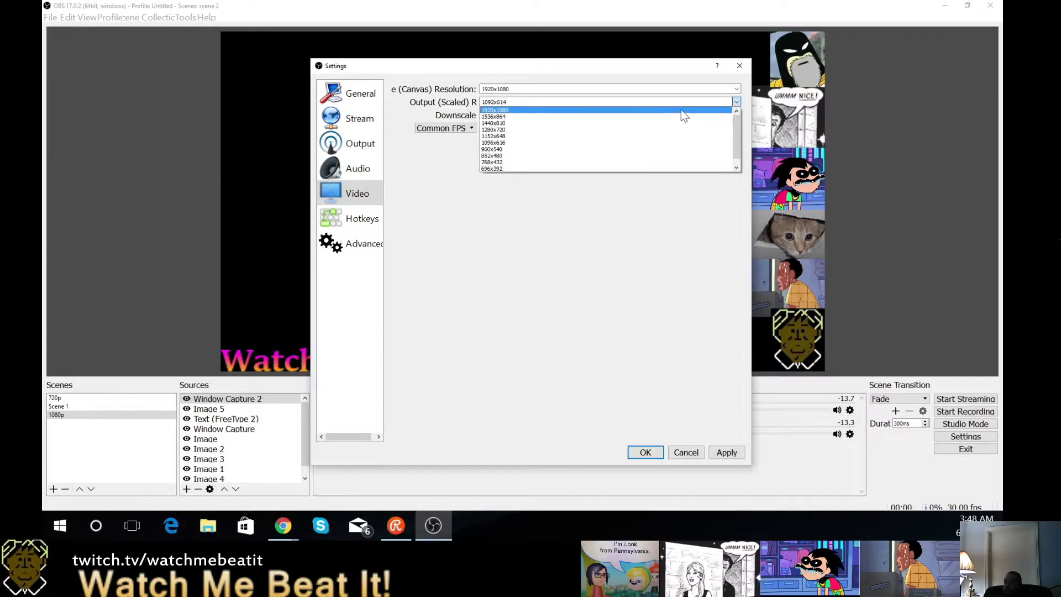
left_click(681, 109)
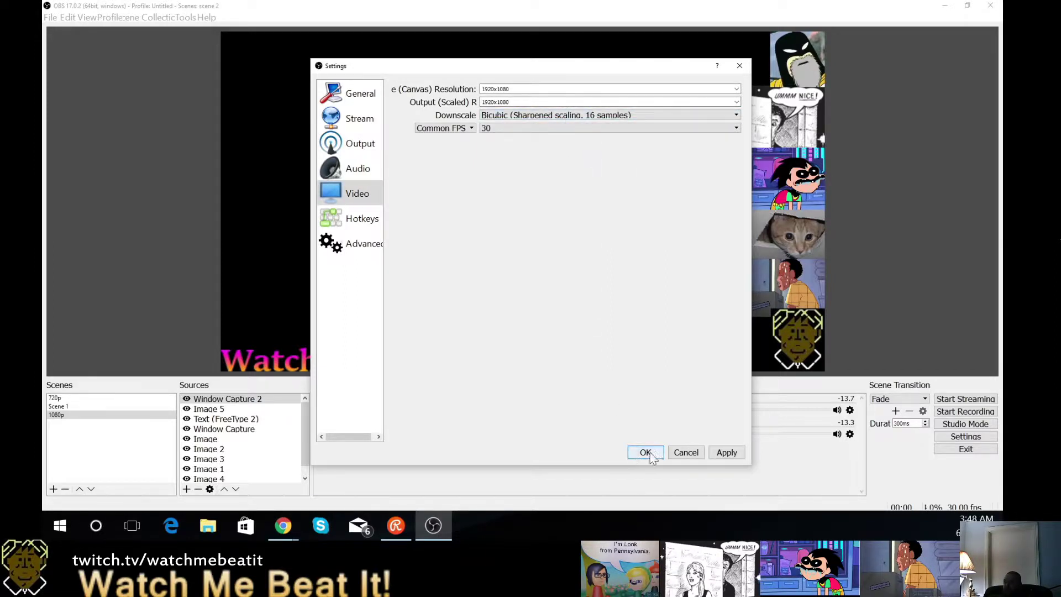
left_click(726, 453)
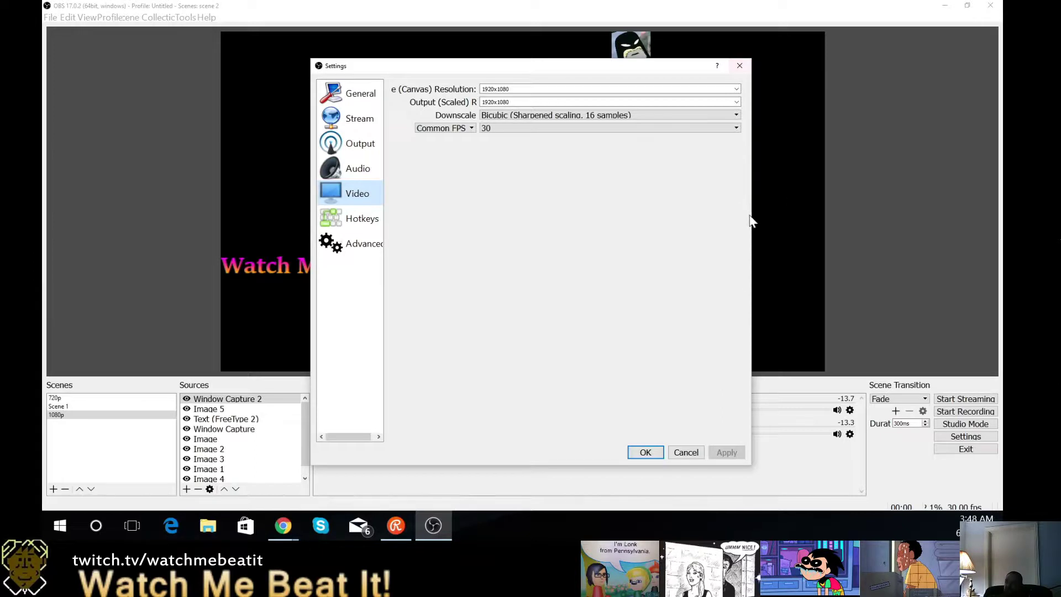
Keep the common frame rate at 30 FPS after briefly trying 60
left_click(615, 128)
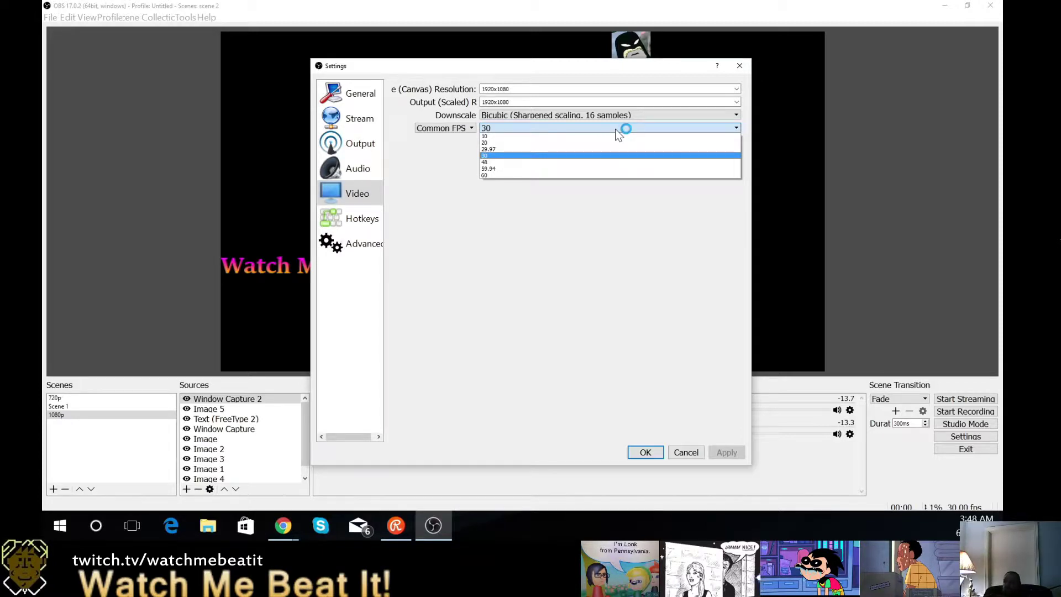
left_click(589, 156)
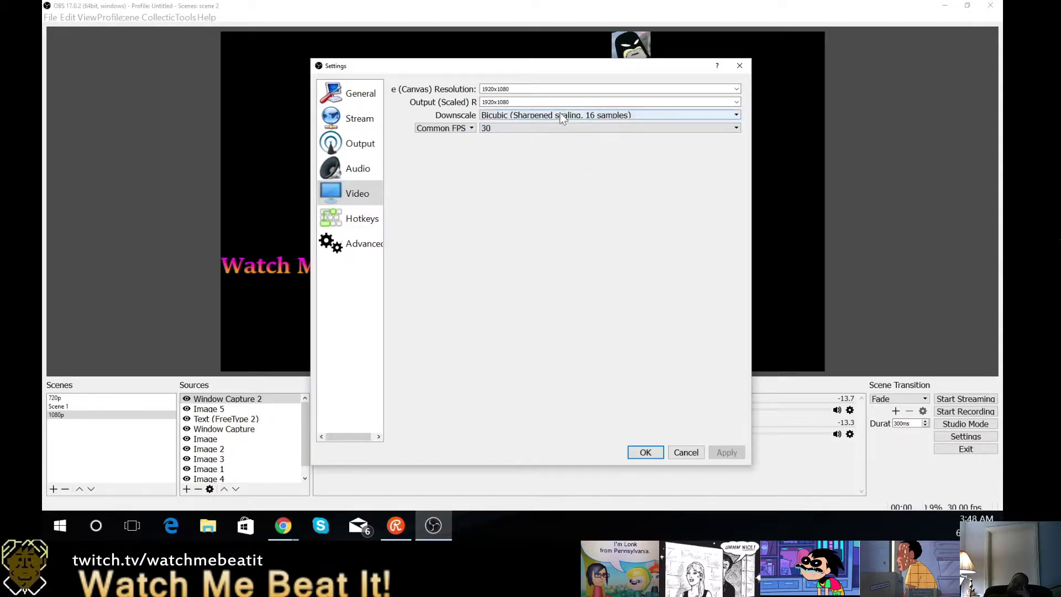
left_click(558, 129)
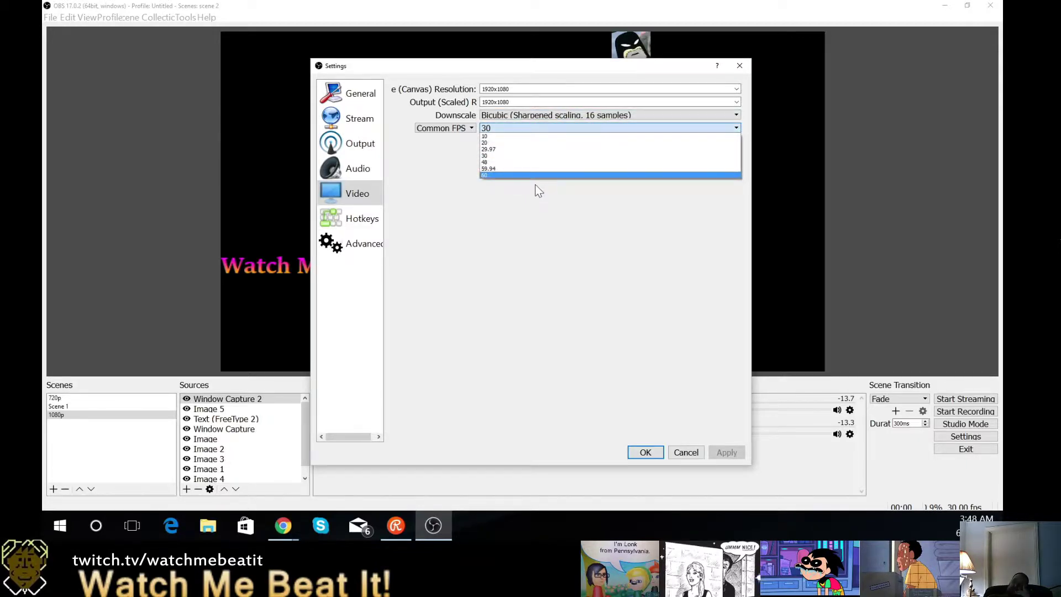
left_click(536, 175)
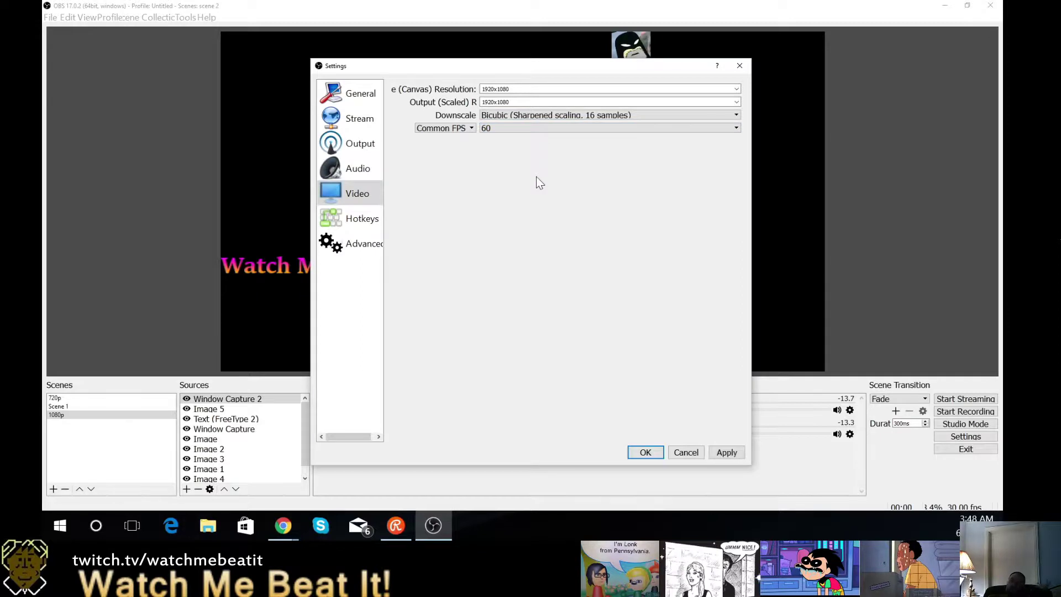
left_click(536, 130)
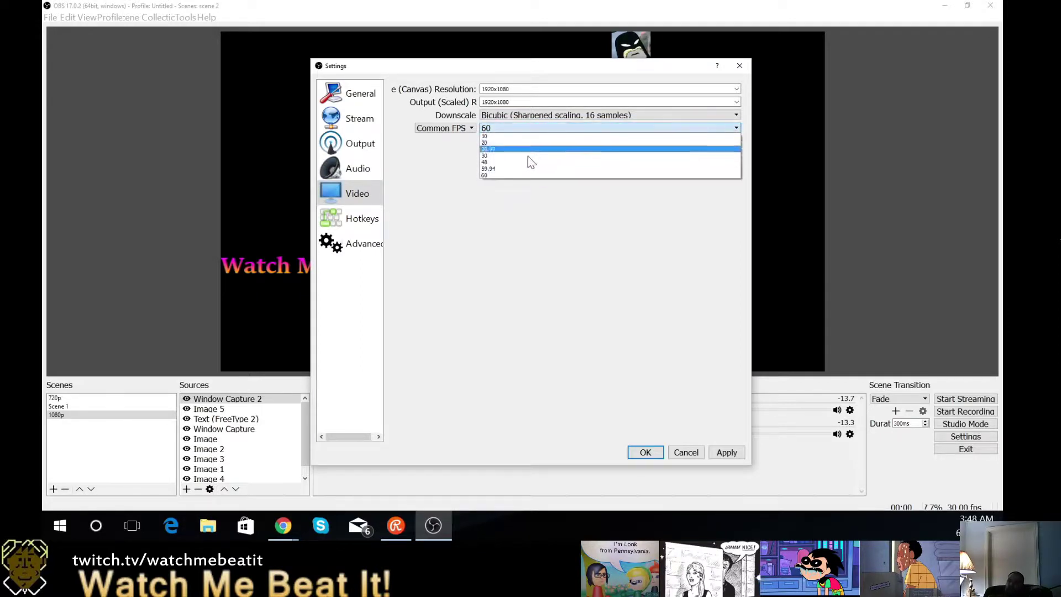
left_click(527, 156)
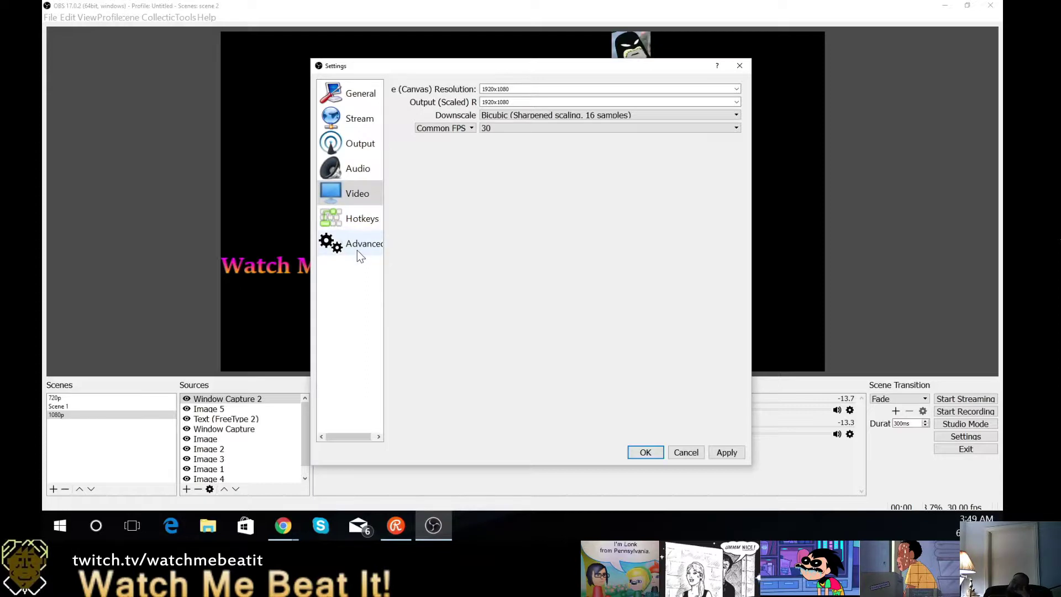
Confirm Direct3D 11 renderer and Normal process priority on the Advanced page, then apply
left_click(362, 221)
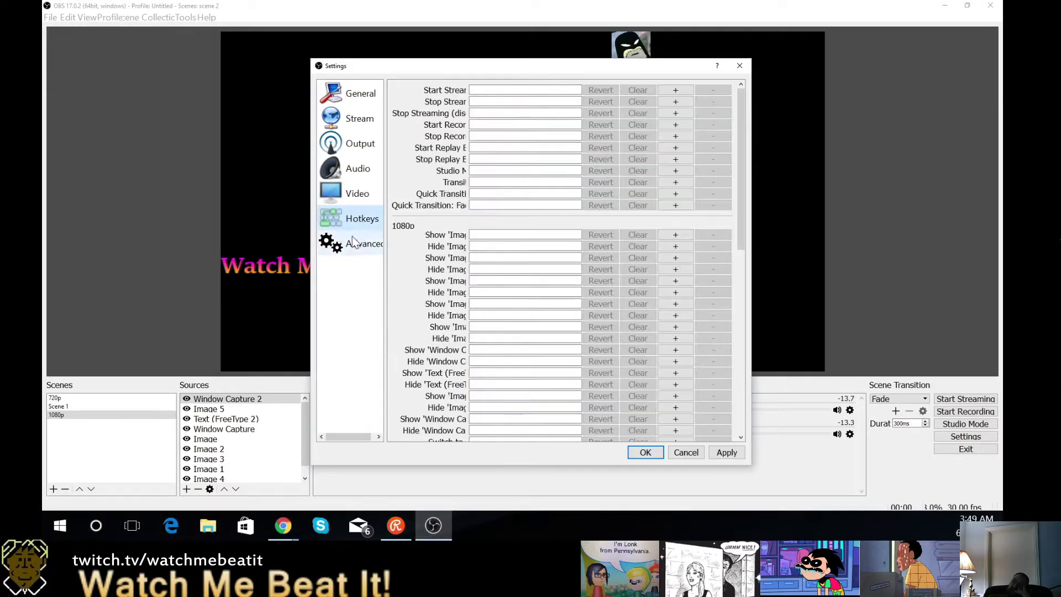
left_click(349, 243)
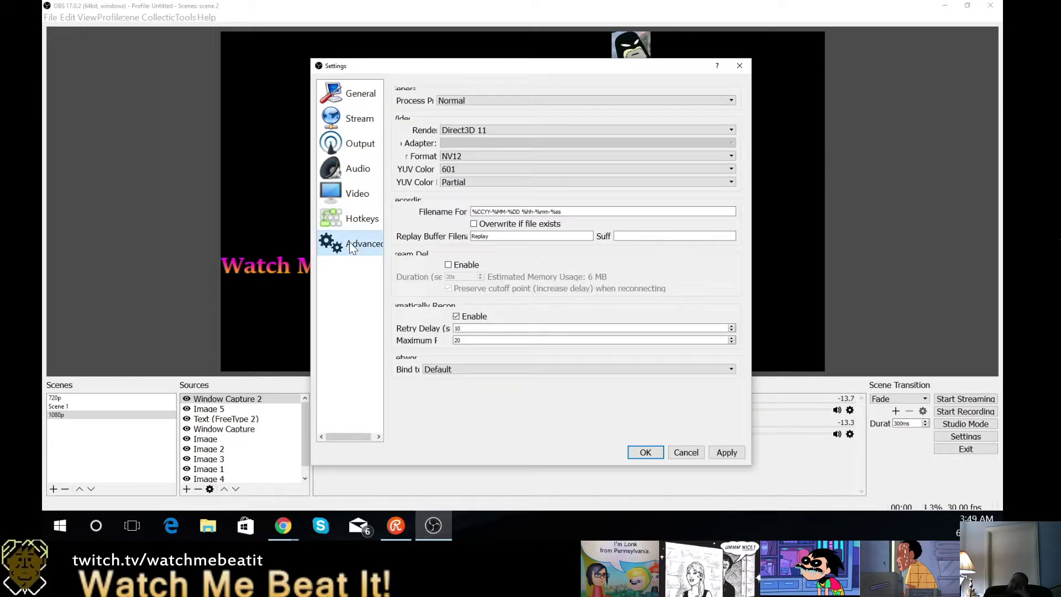
left_click(525, 130)
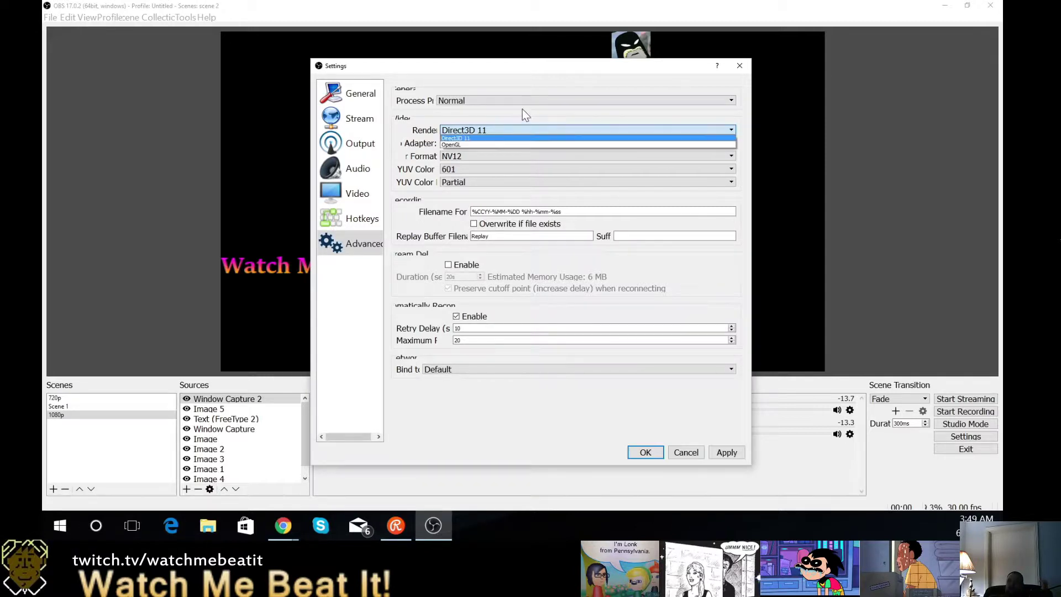
key("Return")
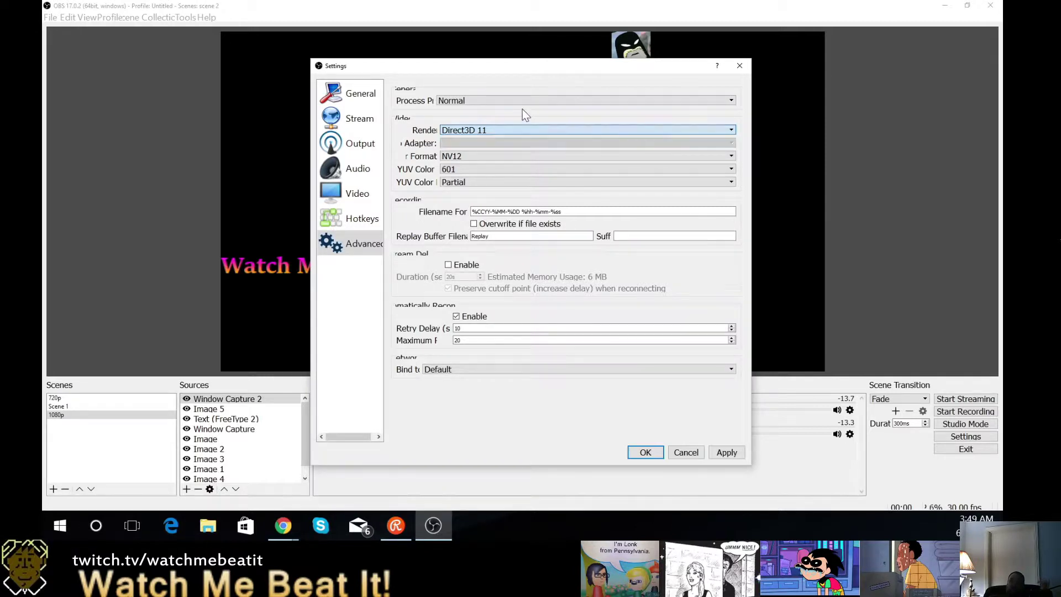
left_click(655, 101)
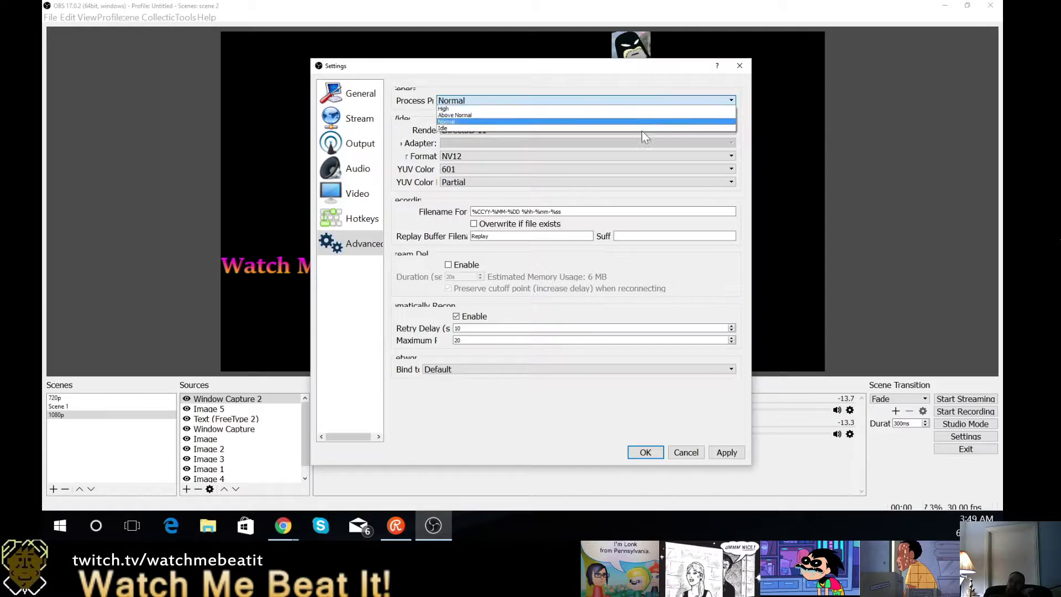
left_click(558, 78)
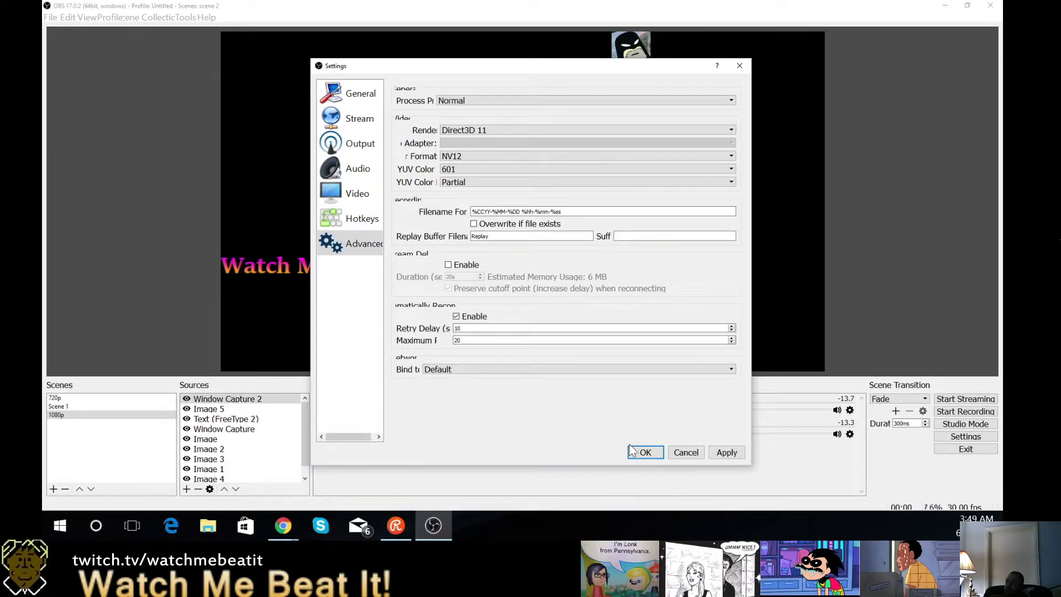
left_click(727, 453)
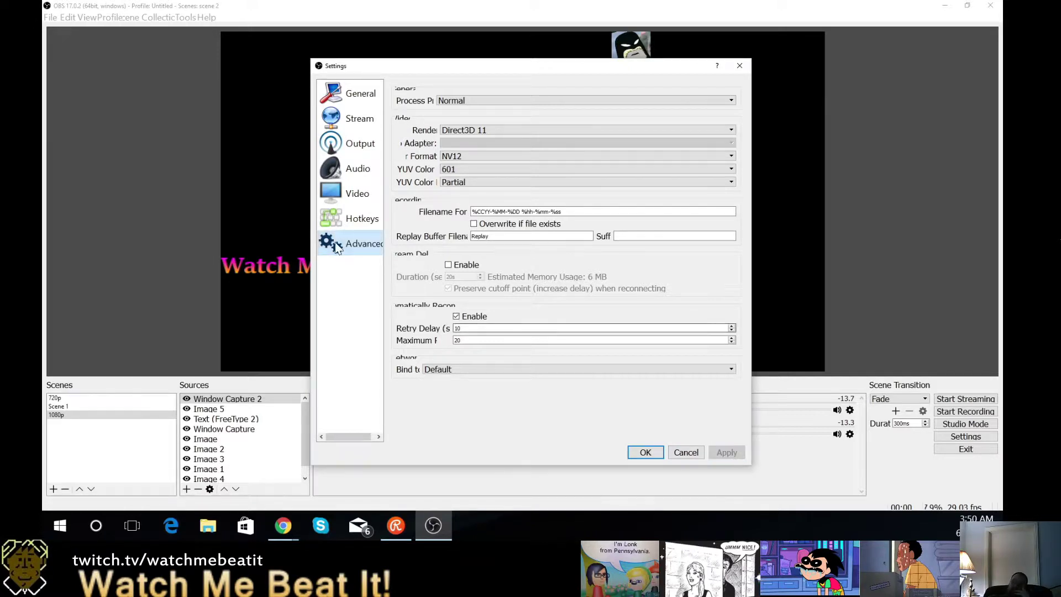
Try Restream.io as stream service, revert to Twitch, and bring the Restream chat window into view
left_click(341, 127)
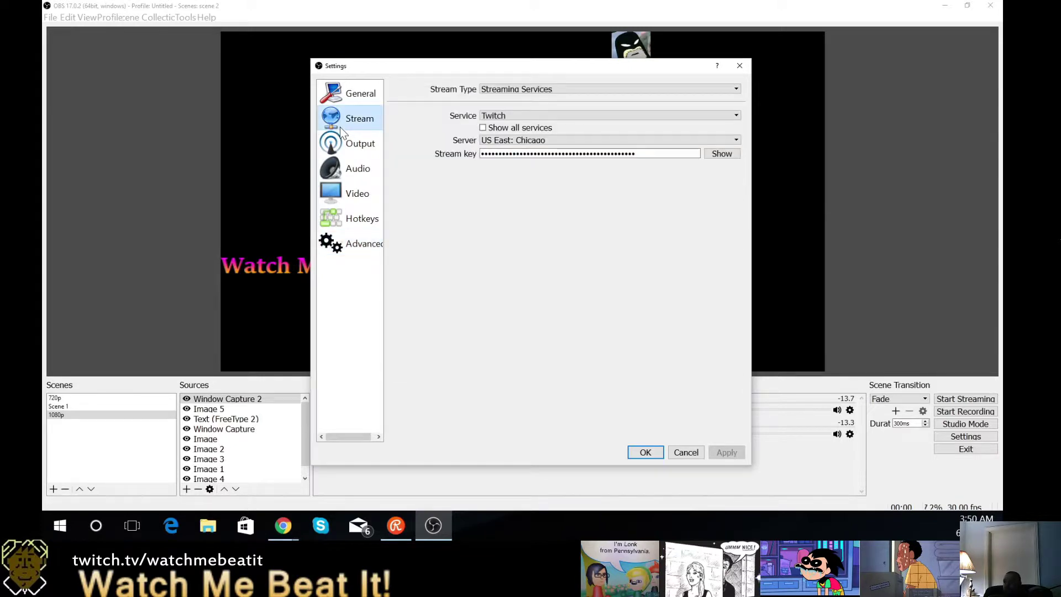
left_click(643, 115)
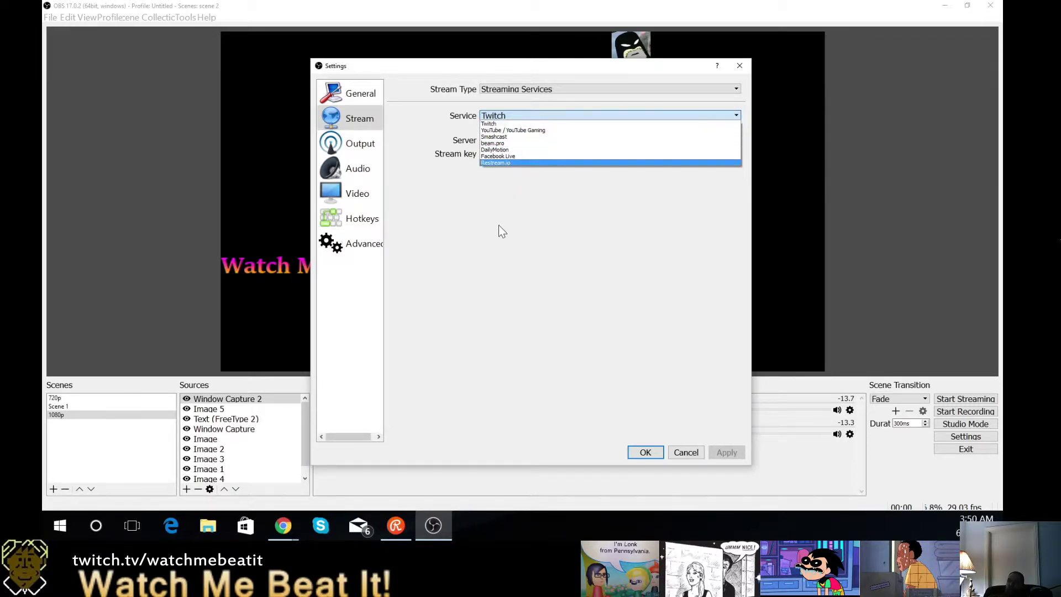
left_click(506, 164)
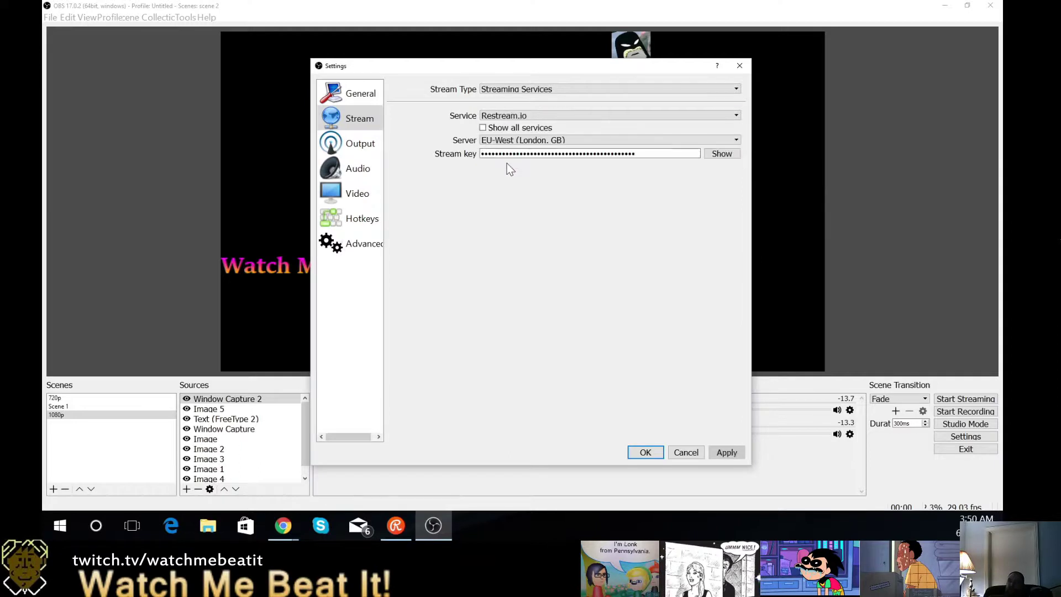
left_click(558, 118)
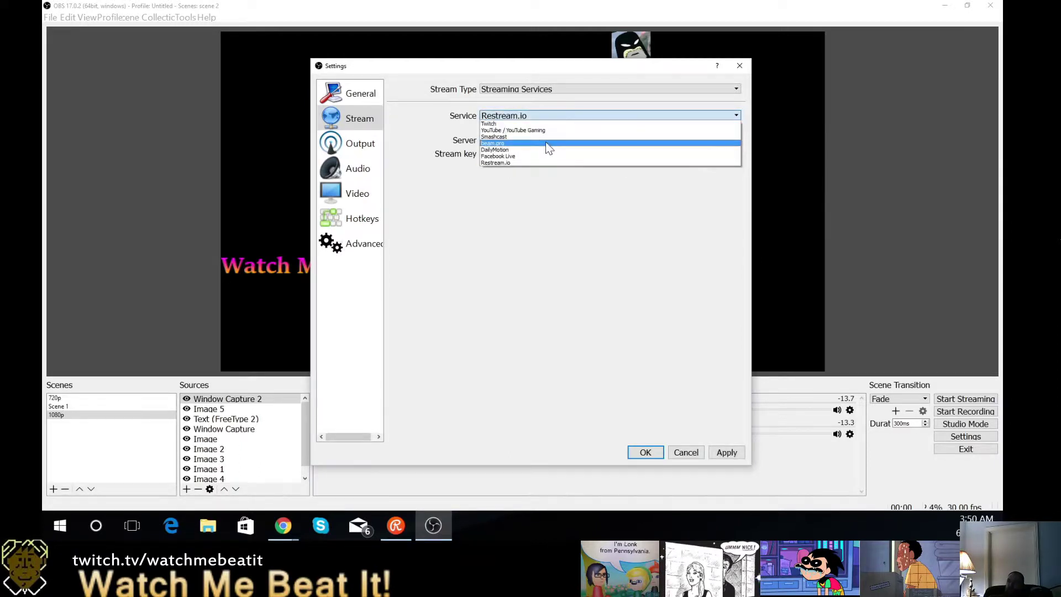
left_click(548, 124)
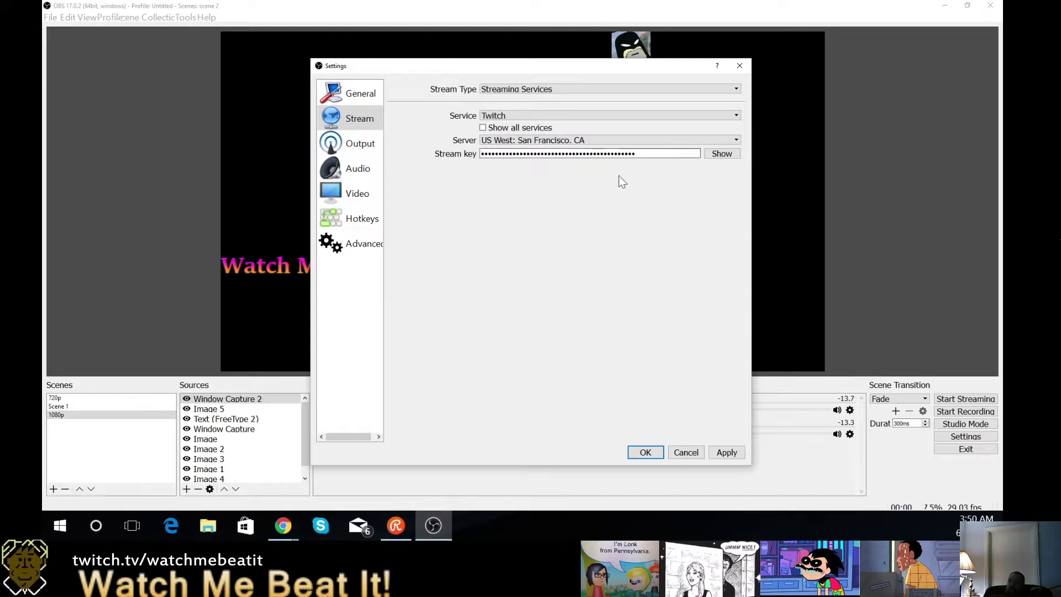
left_click(623, 152)
key("alt+Tab")
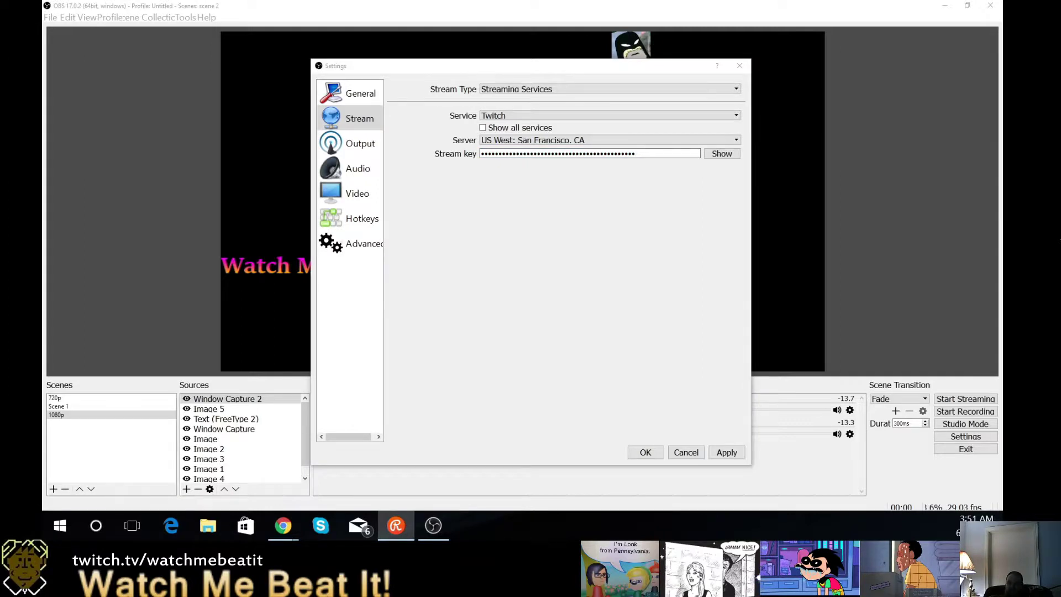
left_click_drag(282, 59, 281, 105)
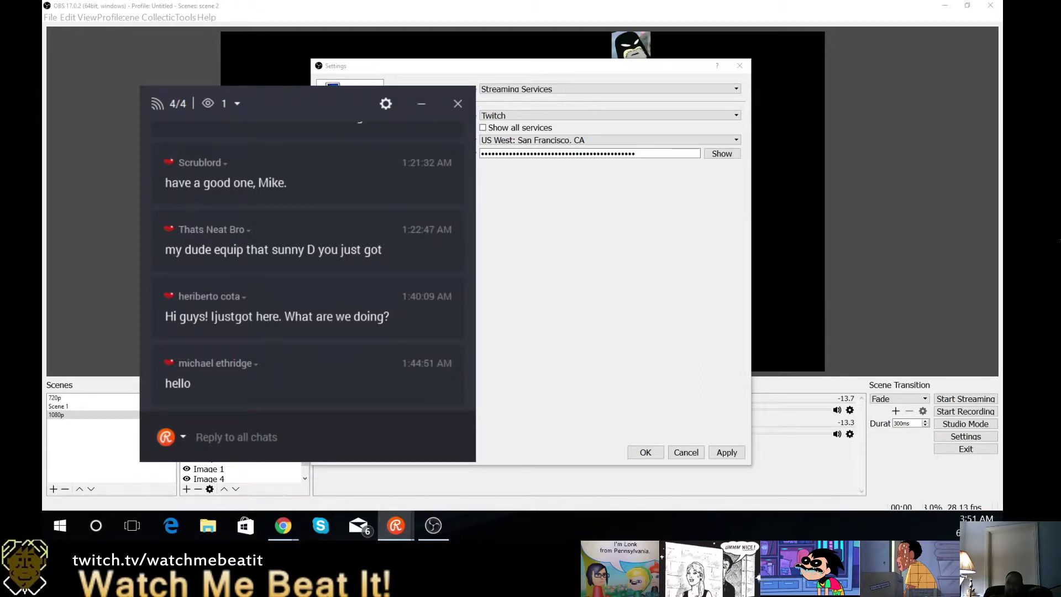
Copy the URL from Restream Chat's Embed chat in stream settings
left_click(386, 103)
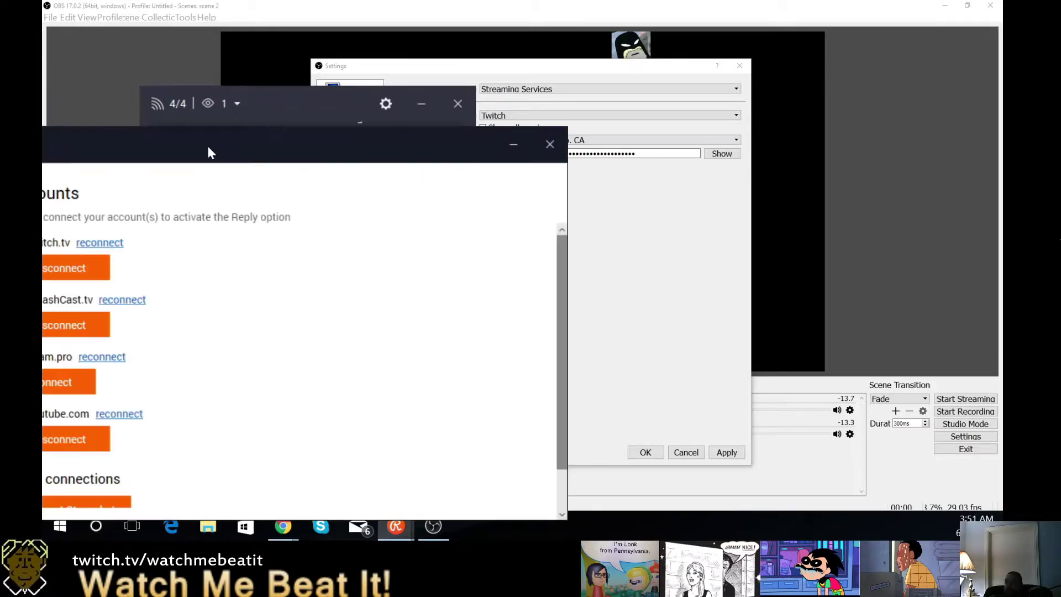
left_click_drag(207, 146, 628, 51)
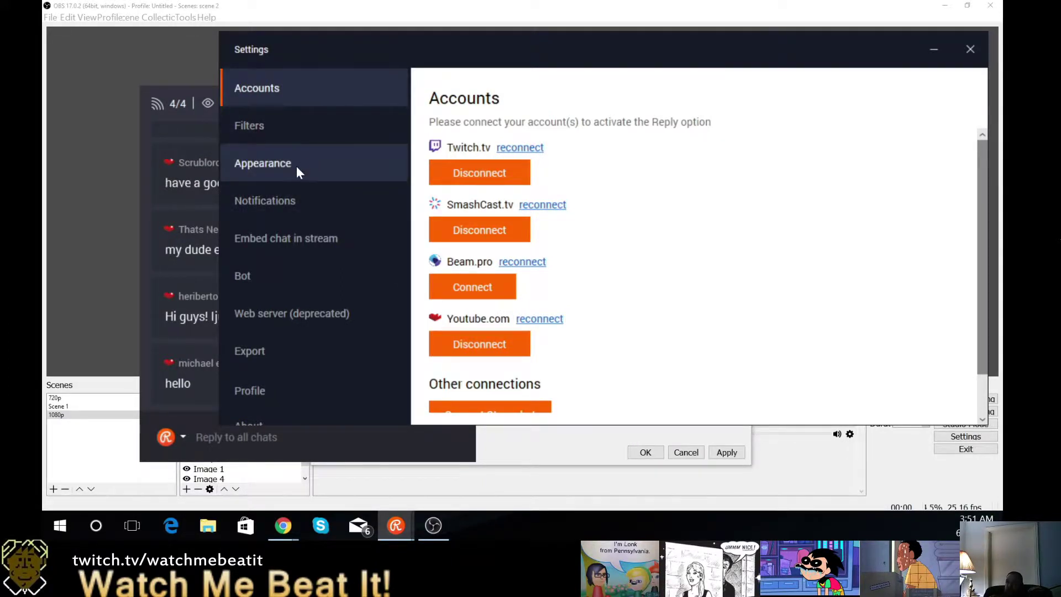
left_click(303, 126)
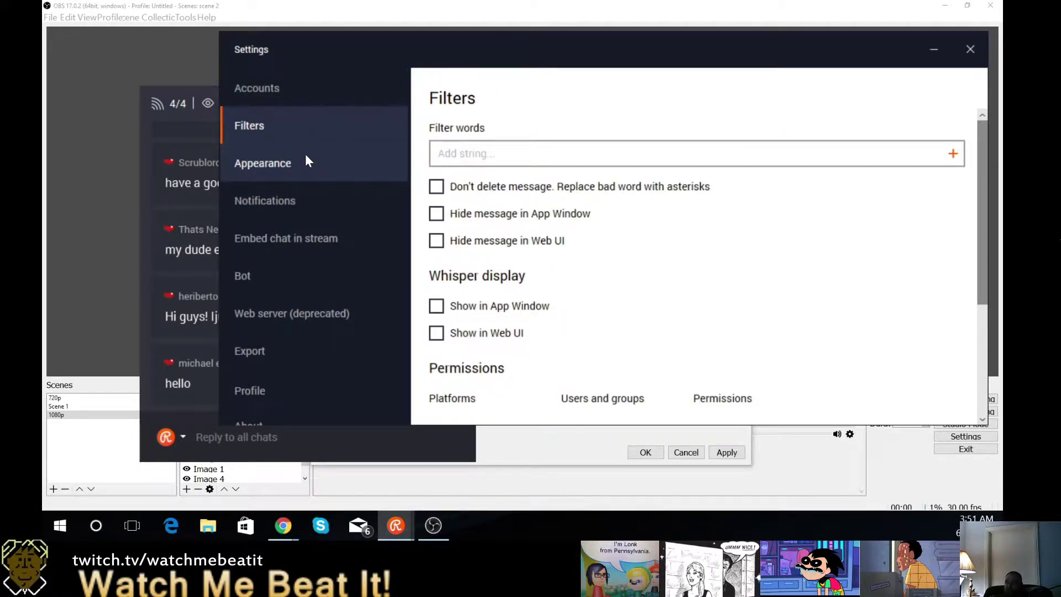
left_click(308, 161)
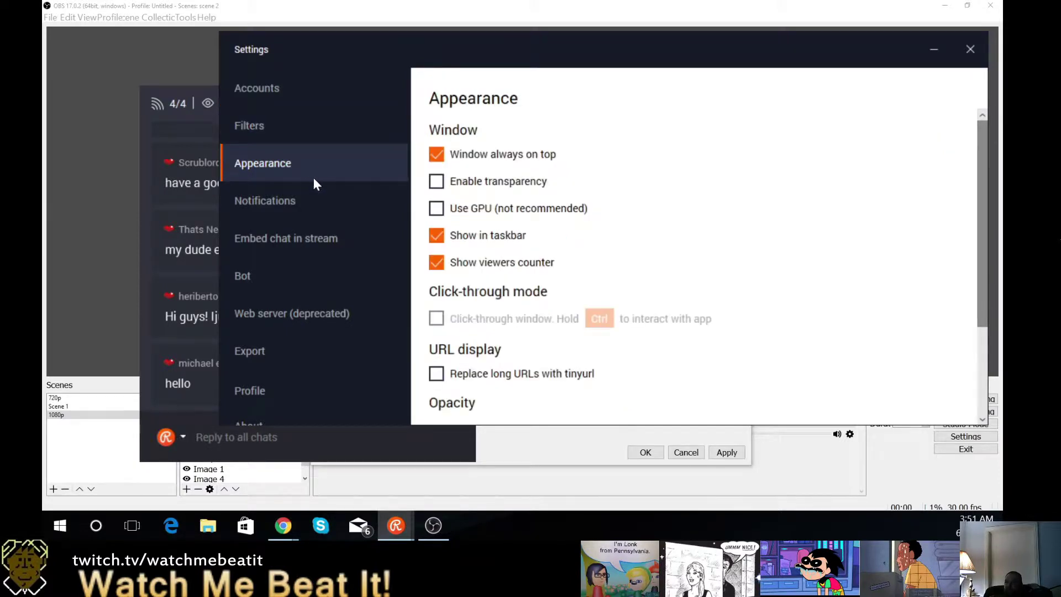
left_click(293, 197)
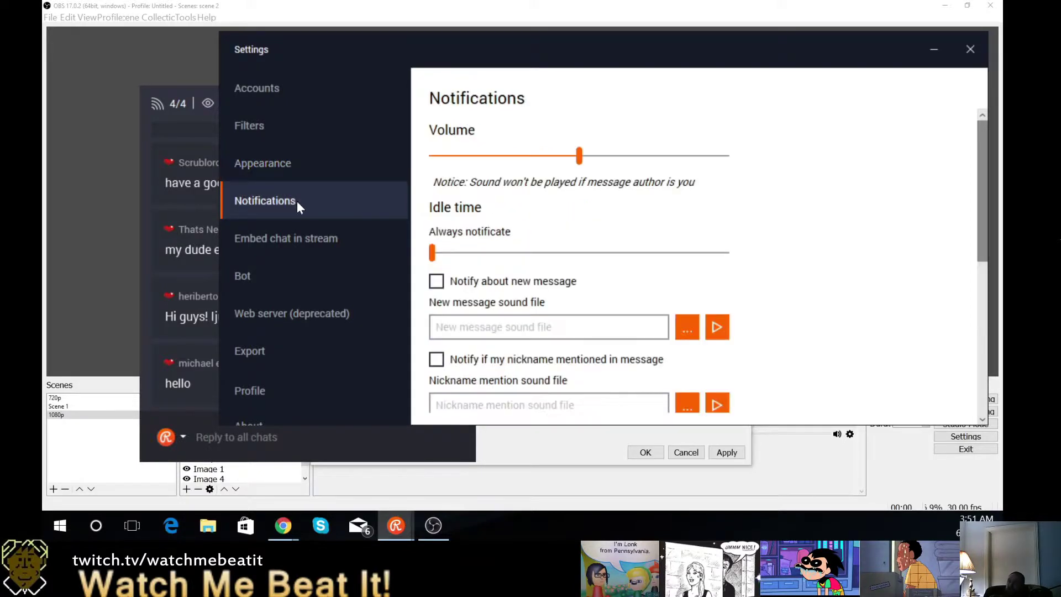
left_click(312, 244)
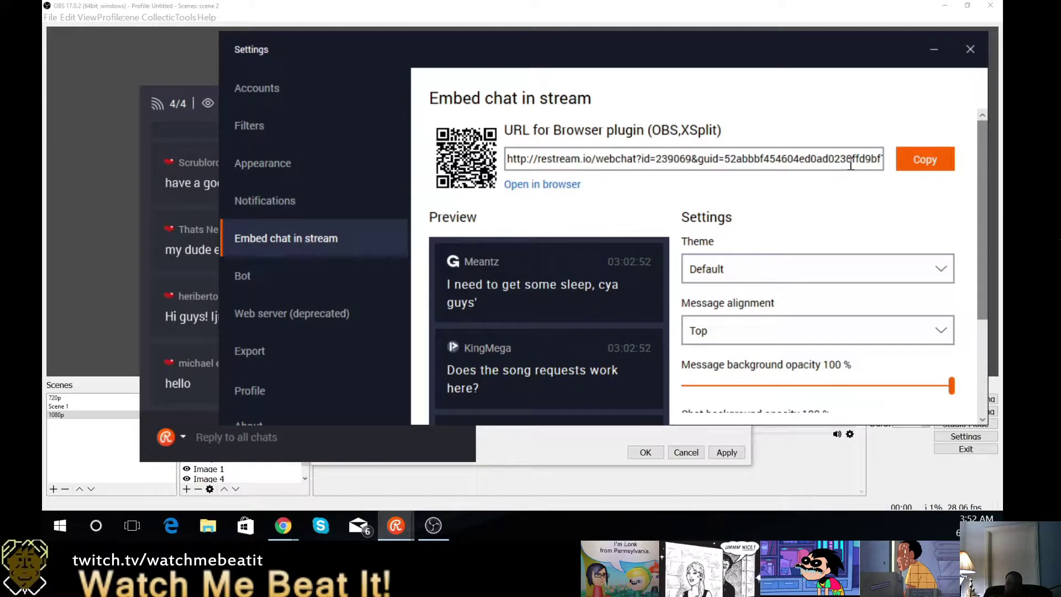
left_click(851, 164)
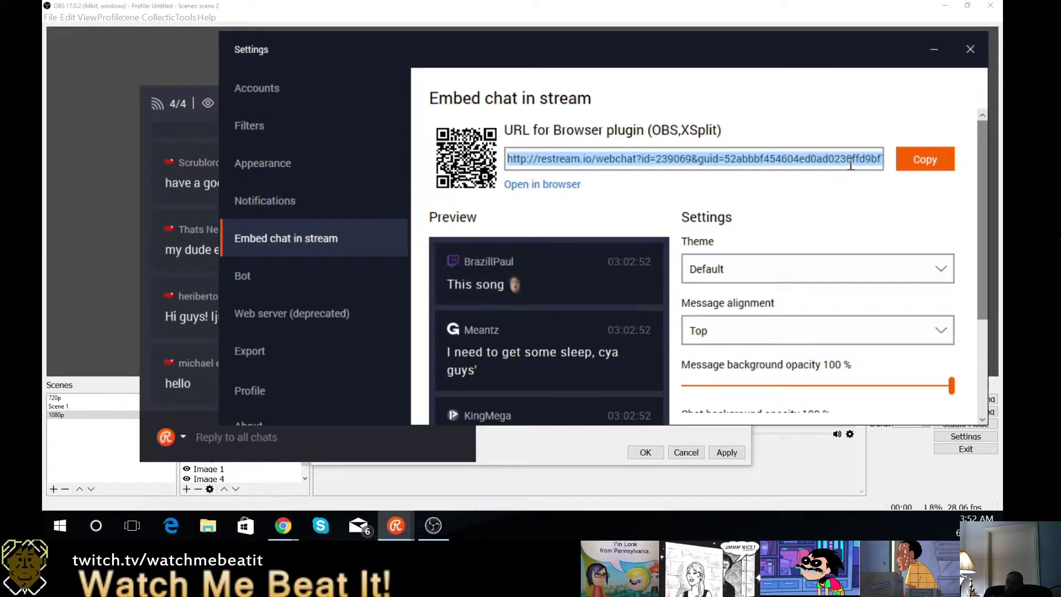
left_click(914, 159)
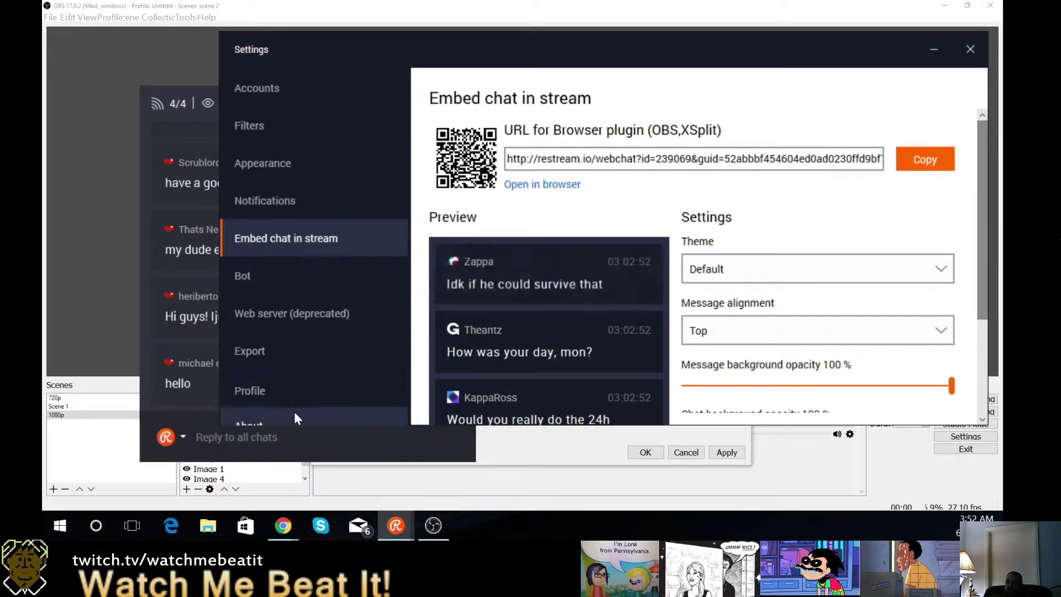
Set the embedded chat theme to Compact and move the settings window aside
left_click(754, 277)
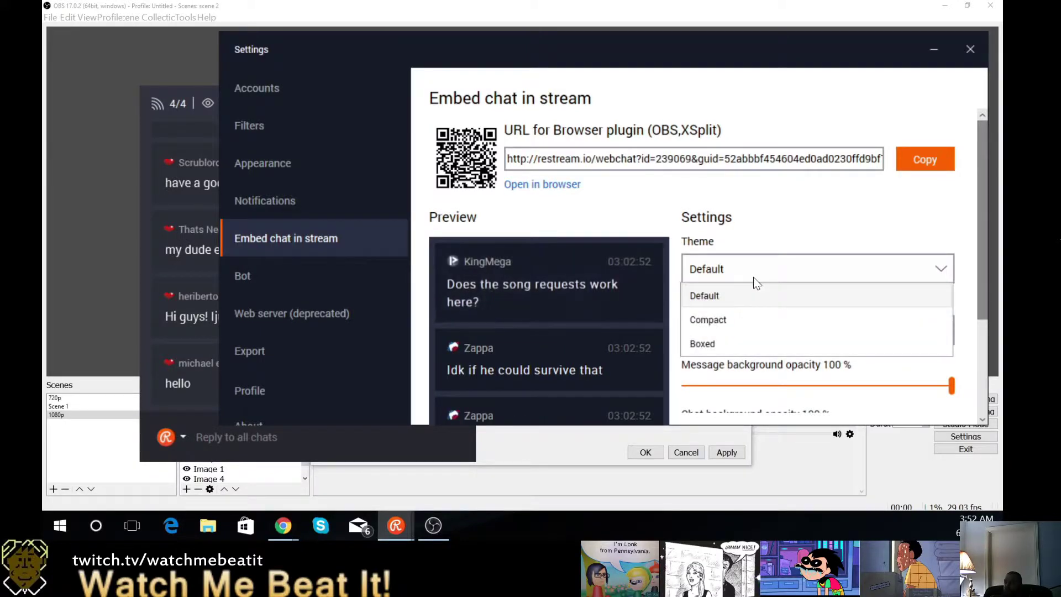
left_click(735, 323)
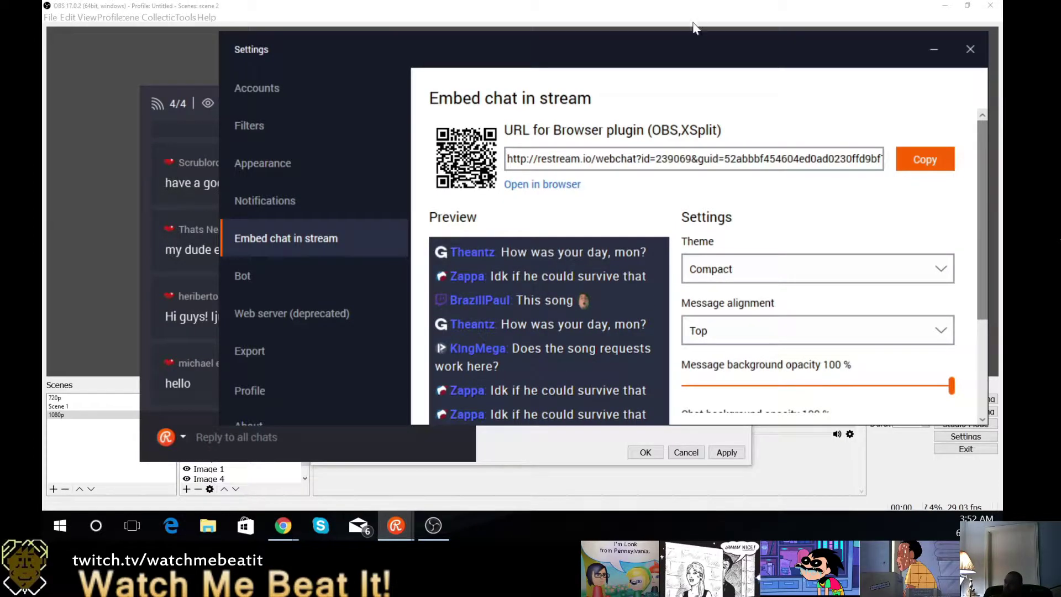
left_click_drag(696, 49, 0, 186)
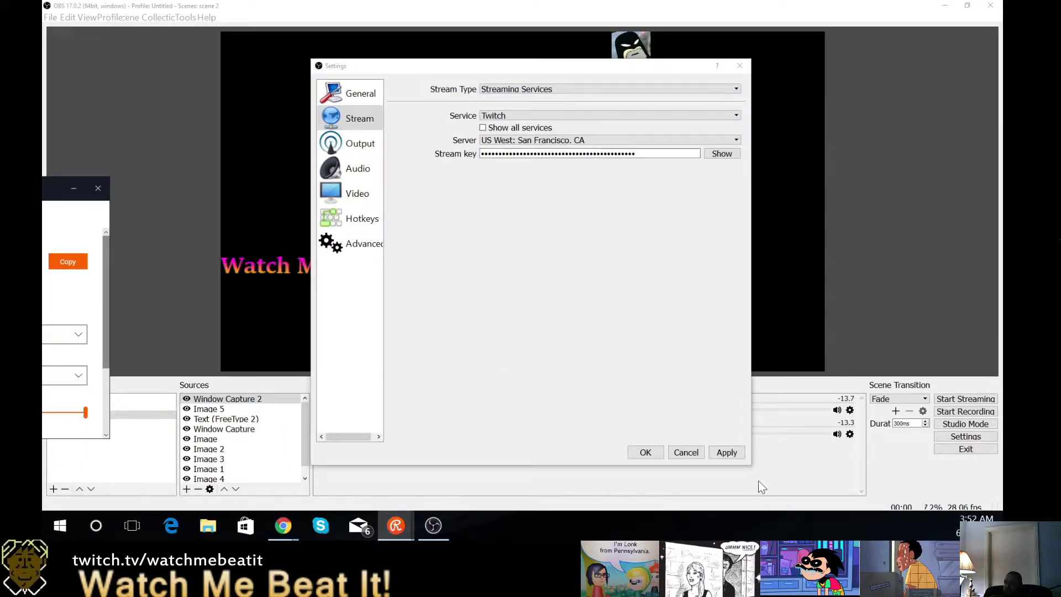
Close OBS Settings with Twitch kept, and add a BrowserSource with the pasted Restream webchat URL
left_click(726, 452)
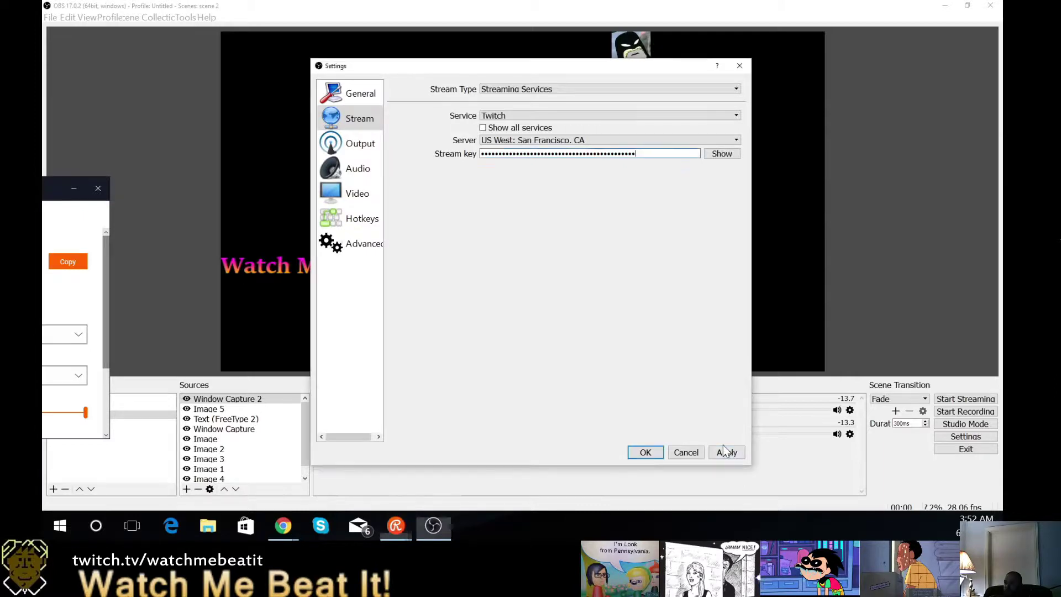
left_click(646, 452)
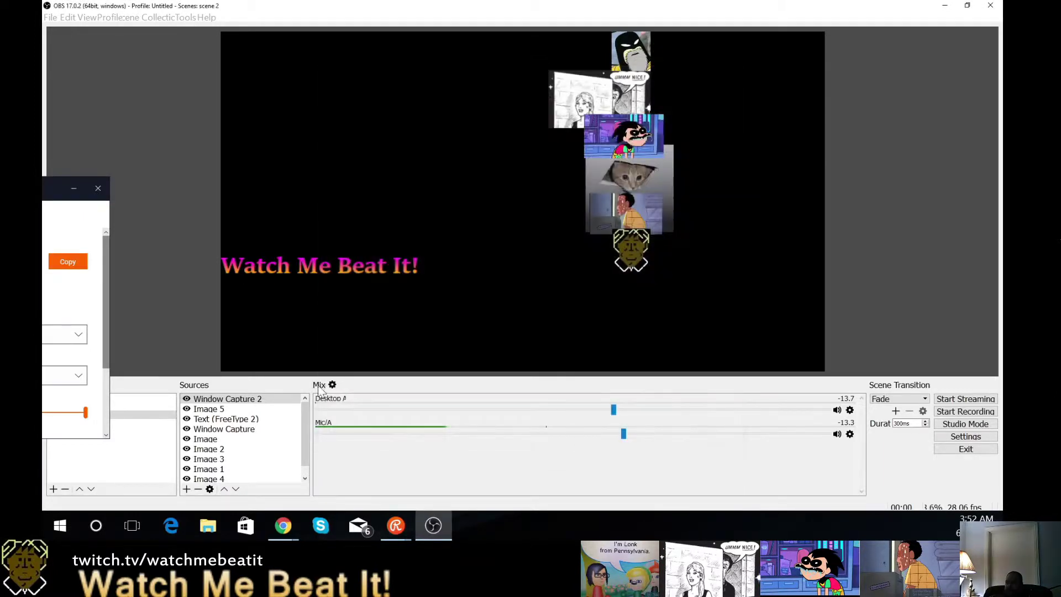
right_click(231, 401)
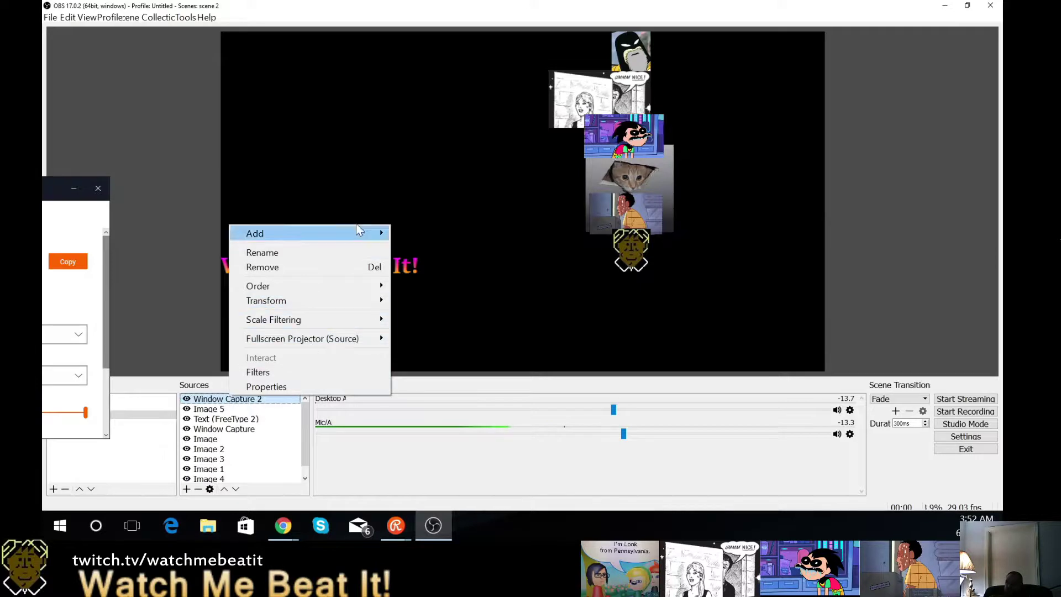
left_click(355, 232)
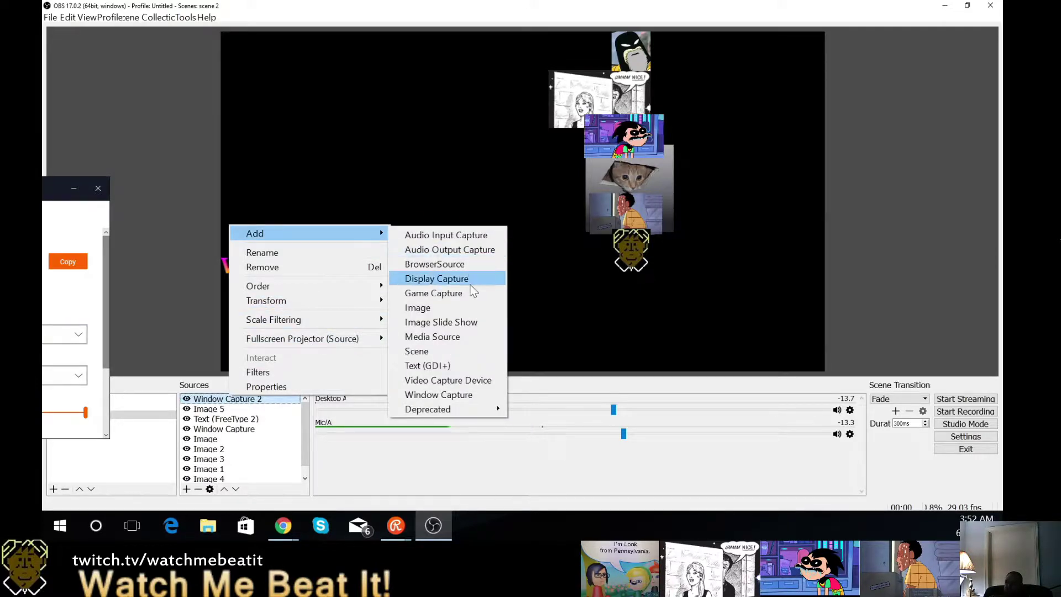
left_click(467, 266)
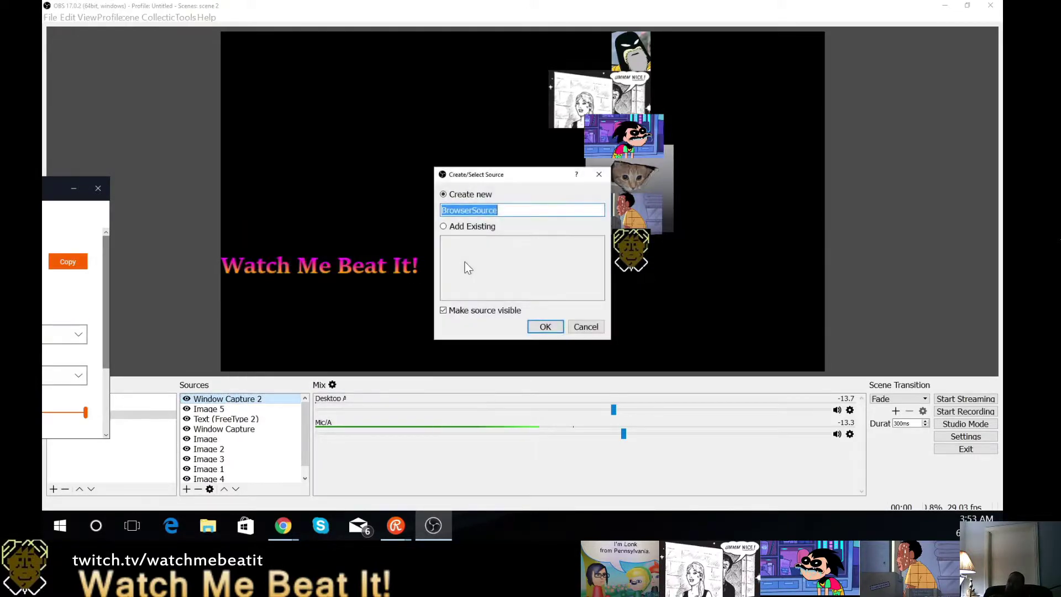
left_click(545, 327)
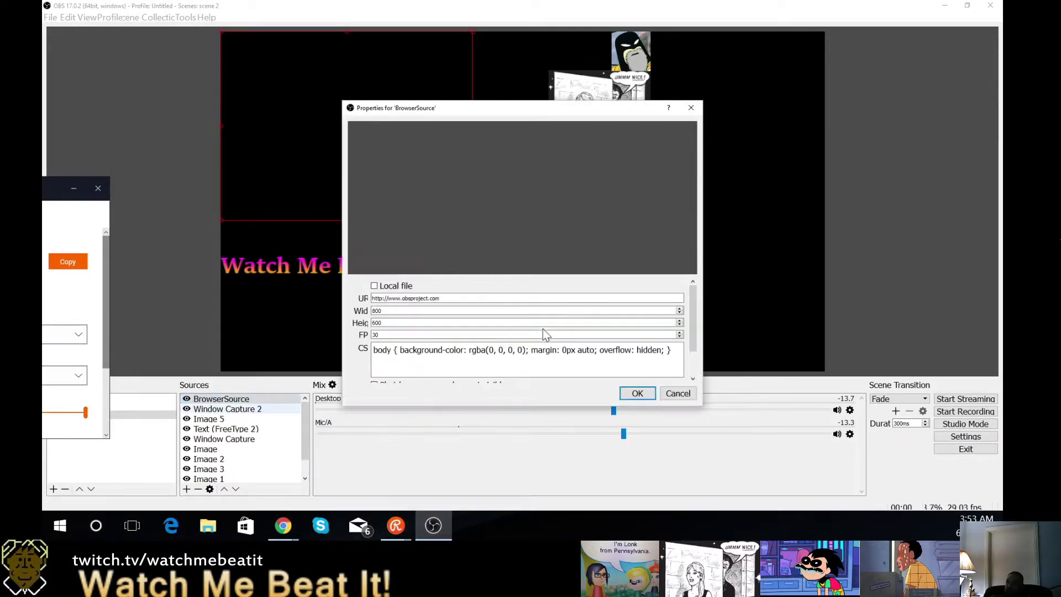
left_click(449, 299)
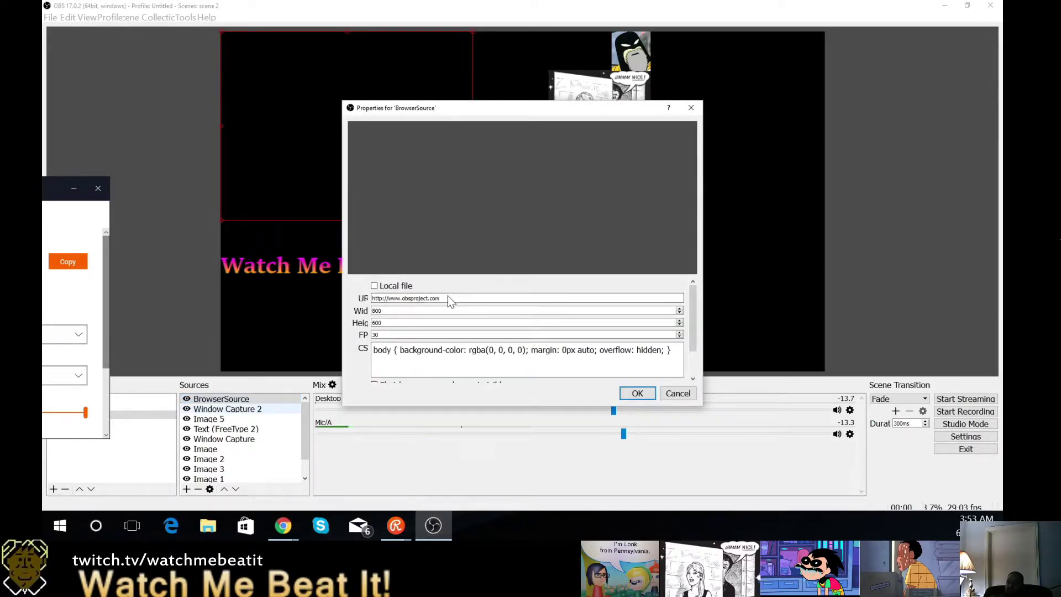
key("ctrl+a")
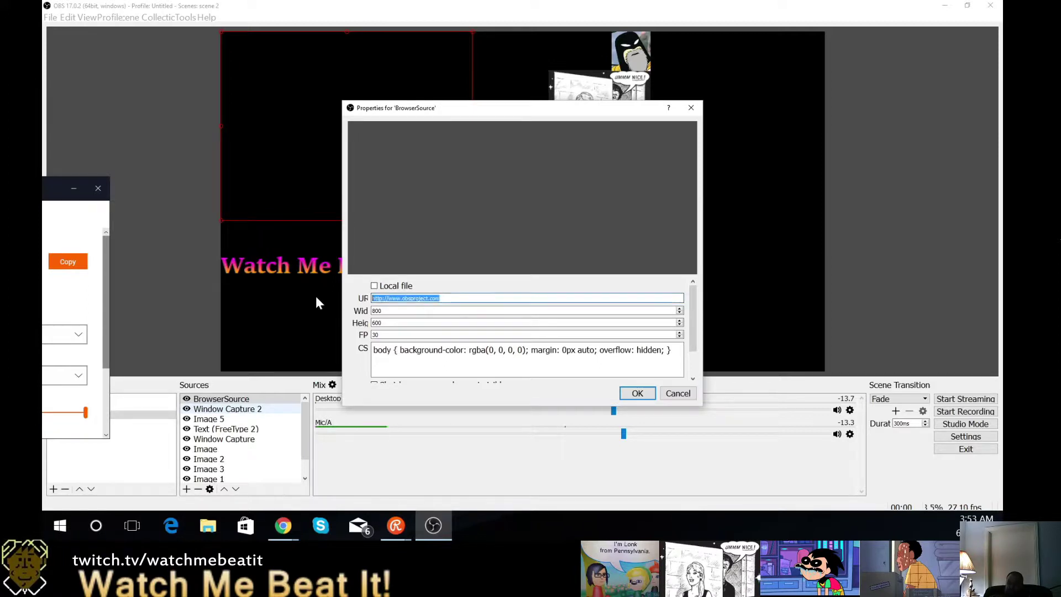
type("http://restream.io/webchat?id=239069&guid=52abbbf454604ed0ad0230ffd9bf724e")
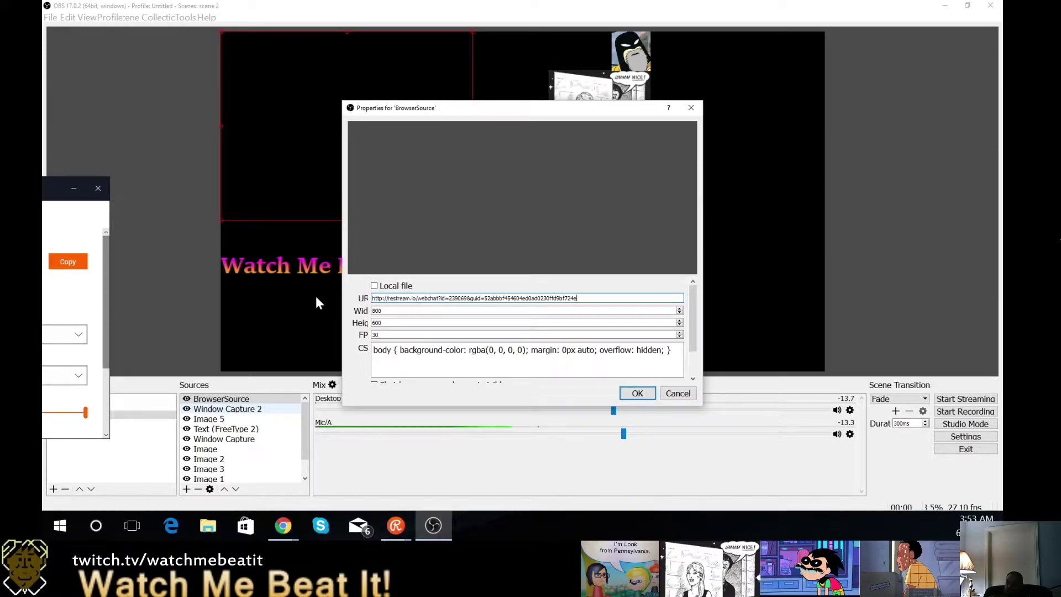
left_click(641, 392)
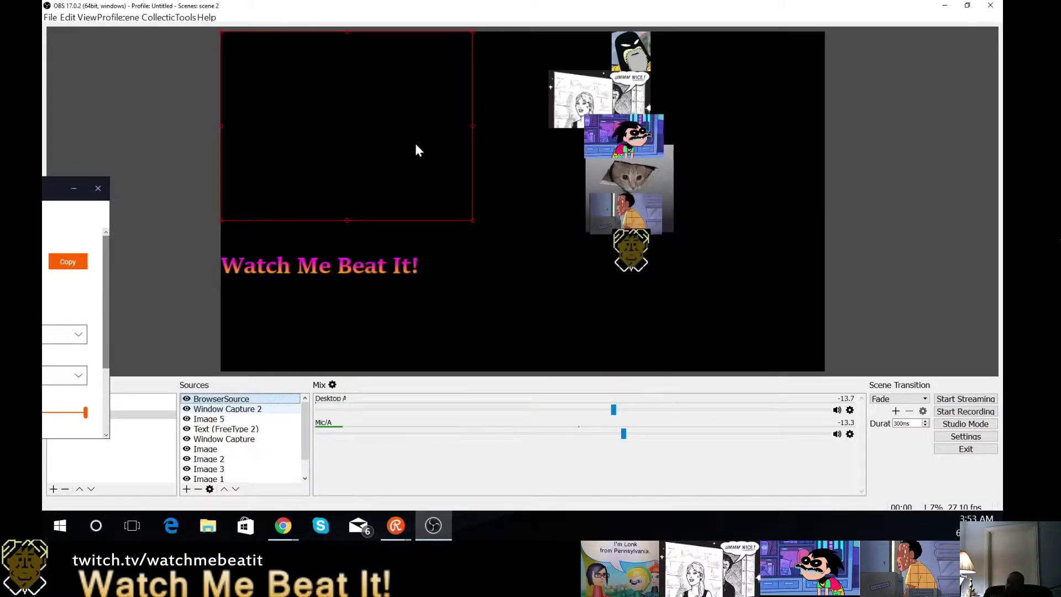
Shrink the chat box, place it top right, and bring Restream's embed settings forward
left_click_drag(472, 220, 375, 162)
left_click_drag(308, 88, 649, 96)
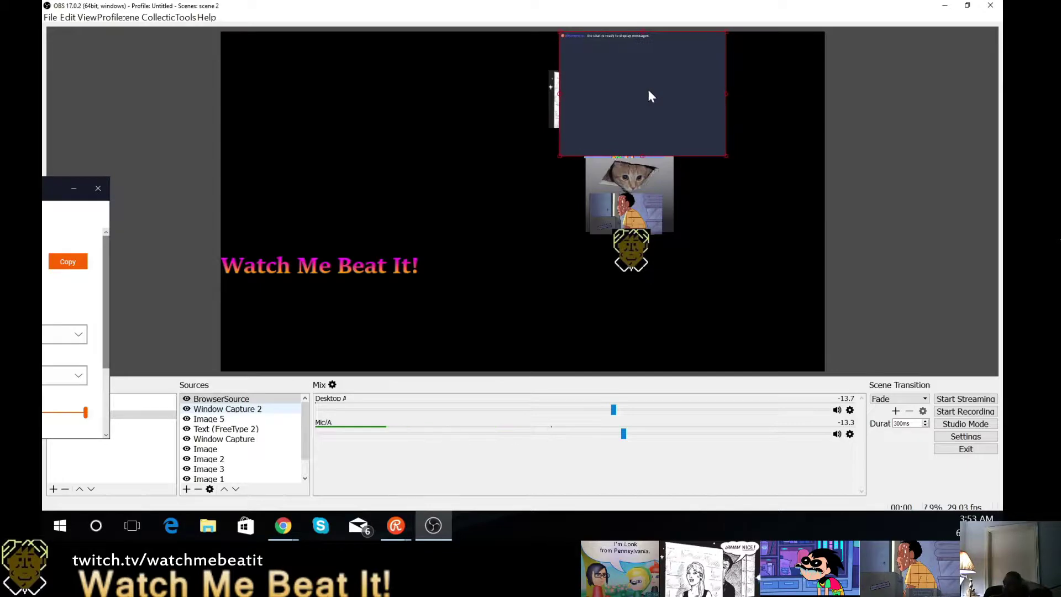
left_click(50, 194)
left_click_drag(51, 194, 688, 88)
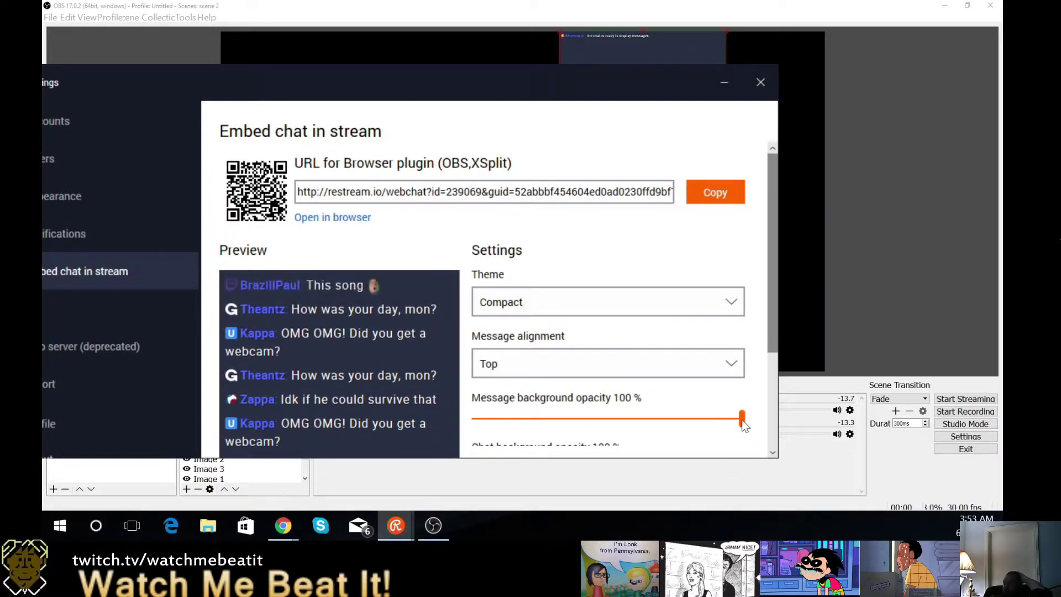
Set message background opacity to 100% and chat background opacity to 5%
left_click_drag(746, 421, 710, 425)
left_click_drag(589, 423, 570, 421)
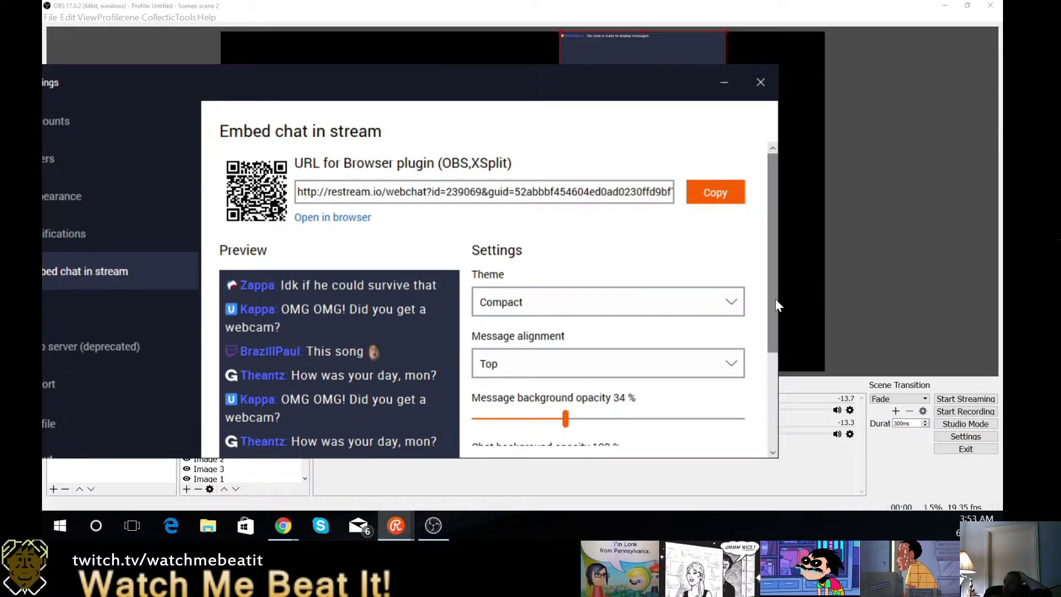
left_click_drag(772, 316, 626, 364)
left_click(533, 365)
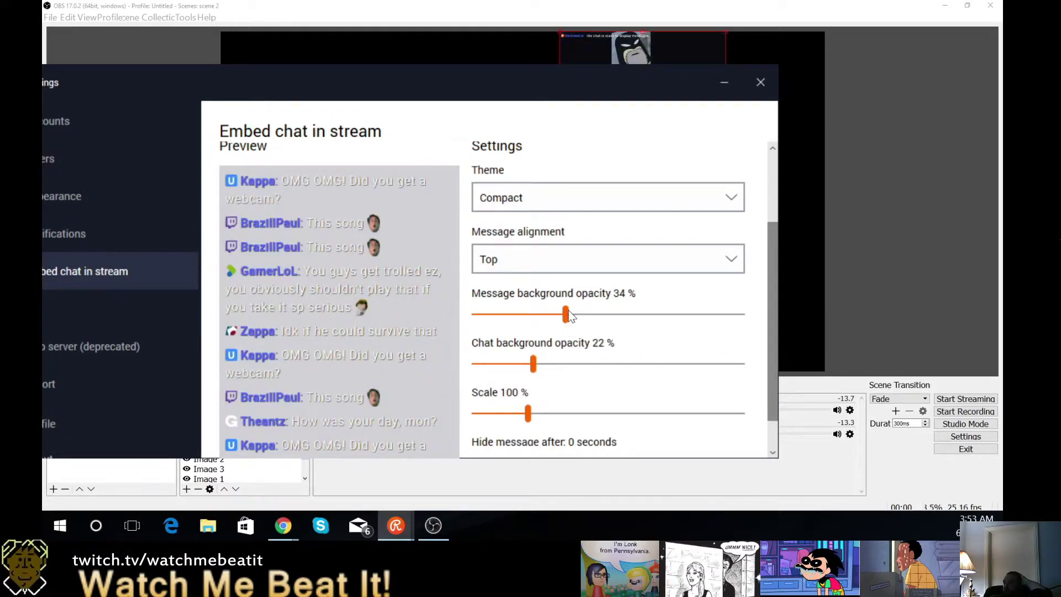
left_click_drag(566, 311, 765, 324)
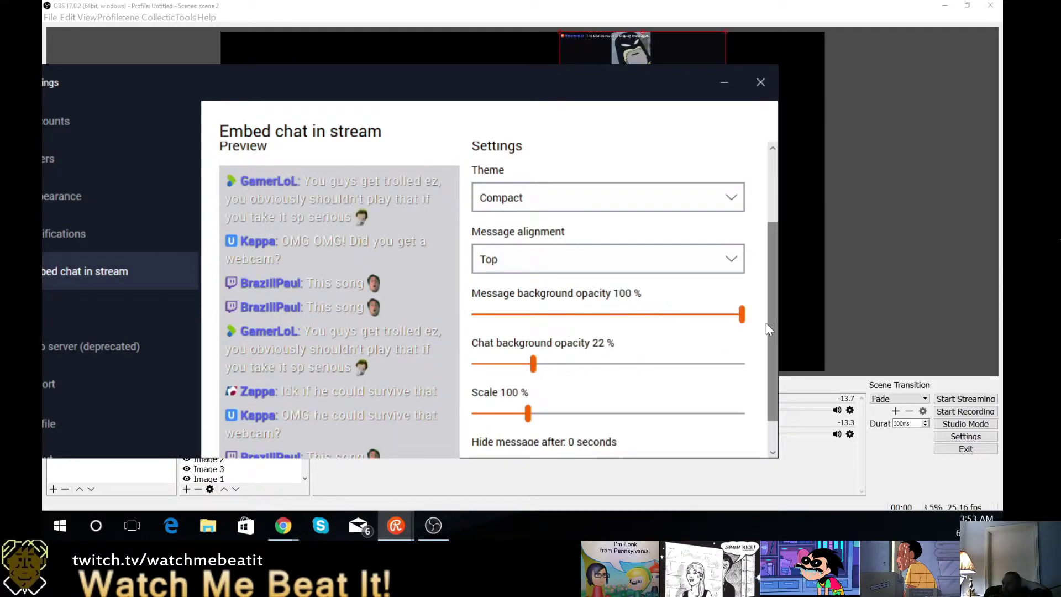
left_click_drag(533, 365, 490, 367)
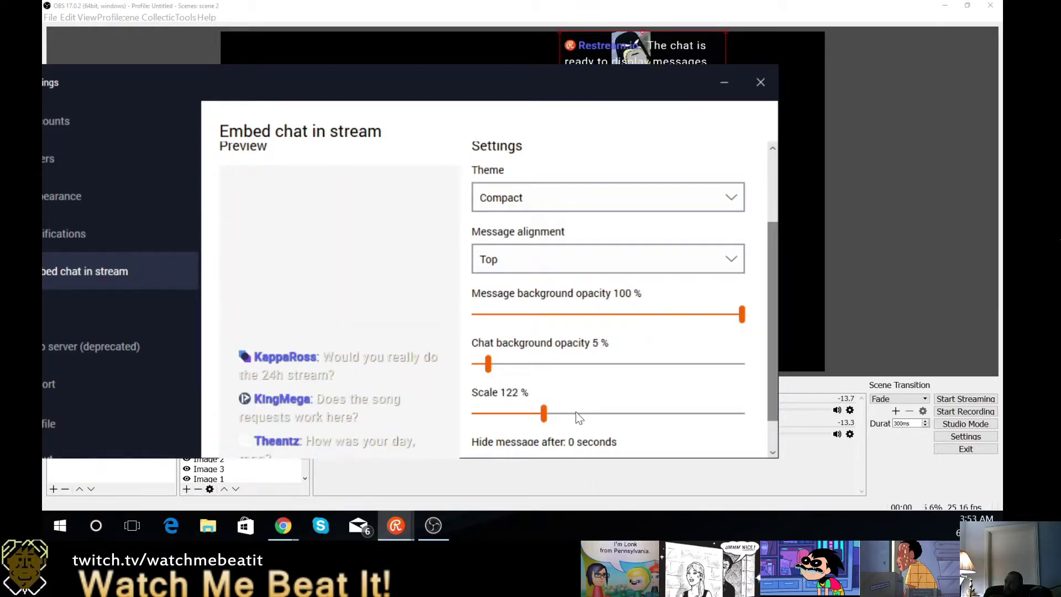
Raise chat scale to about 209%, close the settings, and move the chat box to the right edge
left_click(550, 412)
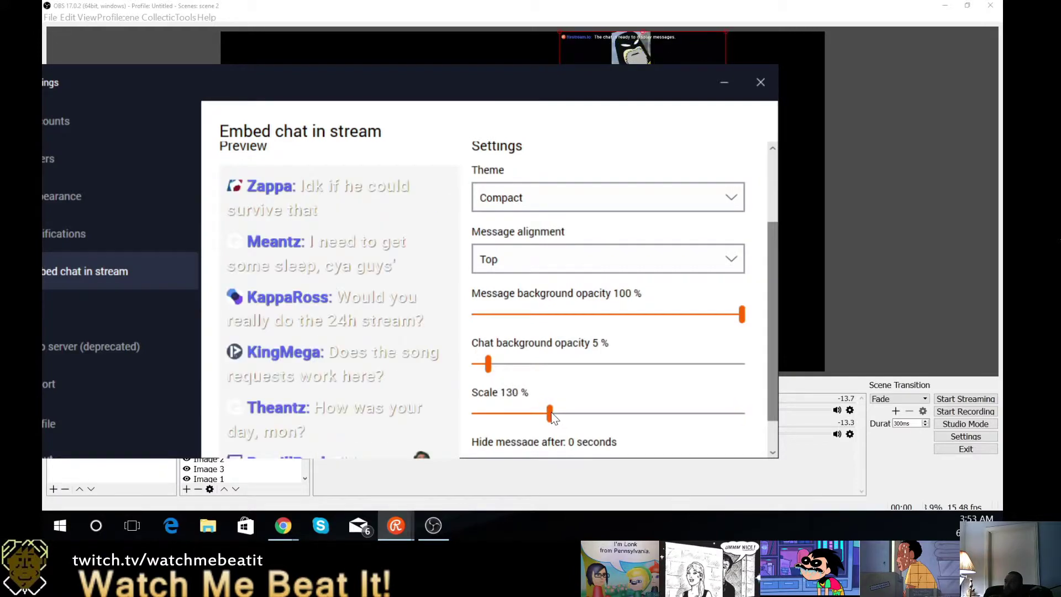
left_click_drag(551, 412, 616, 419)
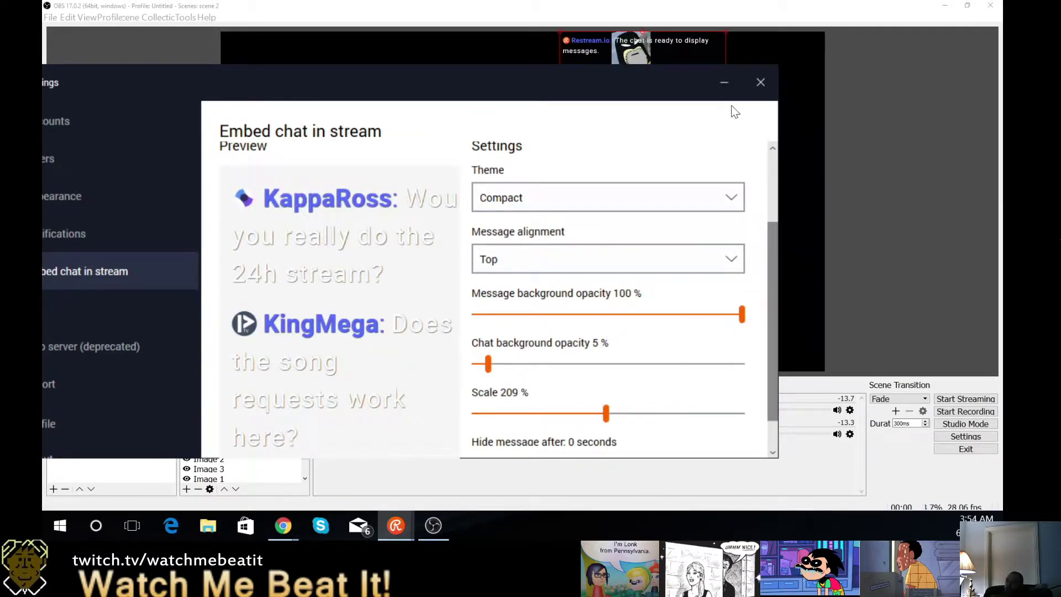
left_click(760, 83)
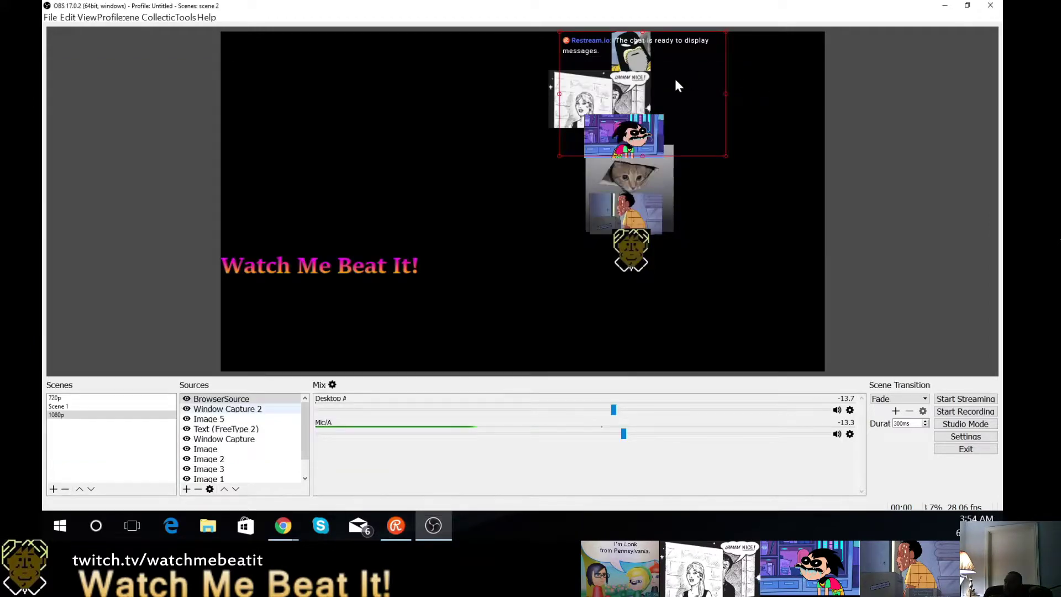
left_click_drag(669, 81, 765, 76)
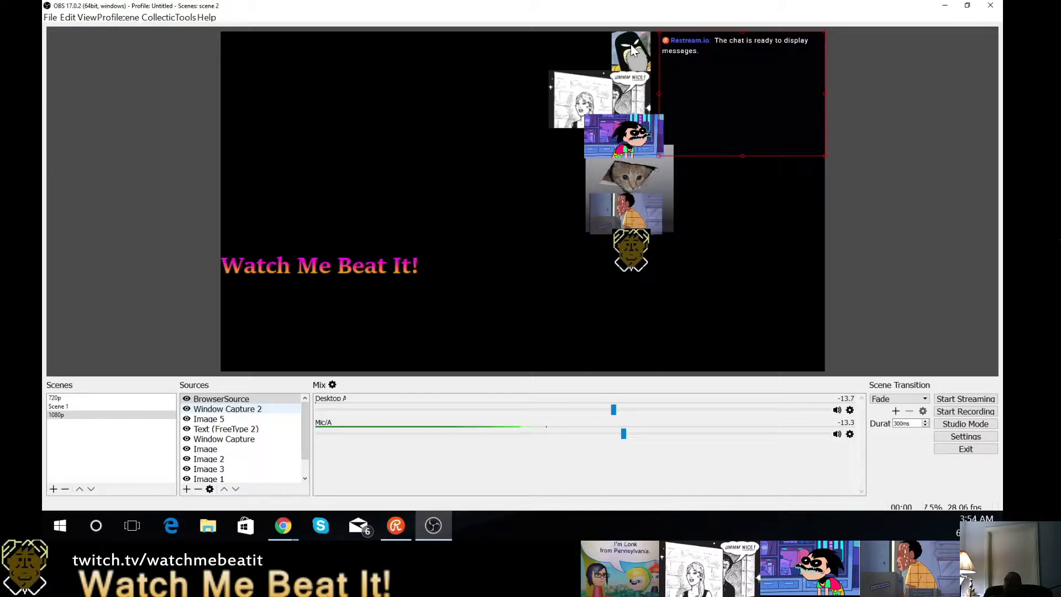
Move the penguin image low, below Watch Me Beat It!, then list Window Capture 2's Add source types
left_click_drag(631, 47, 478, 299)
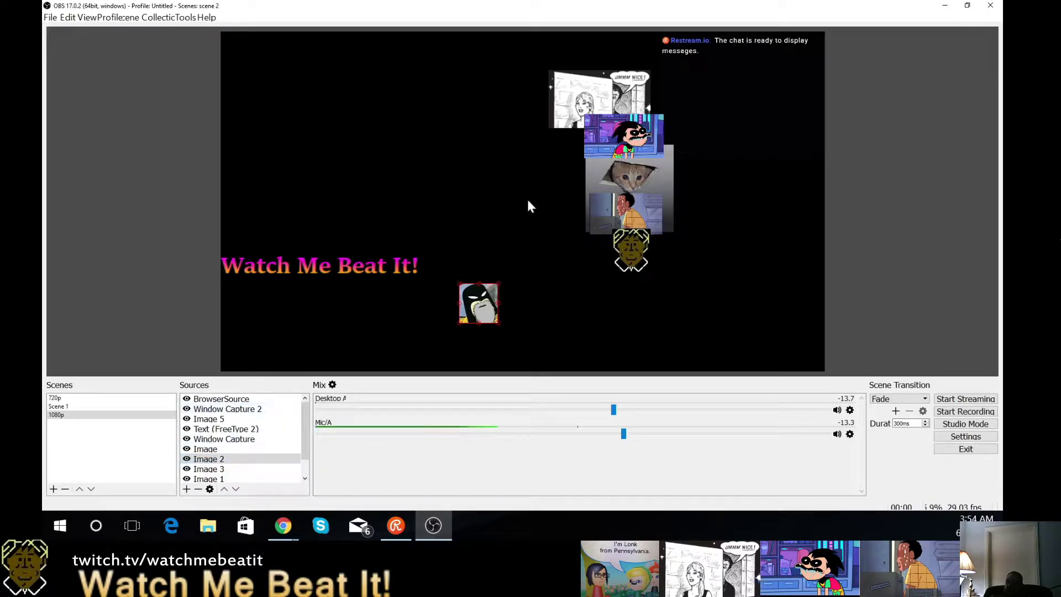
right_click(741, 338)
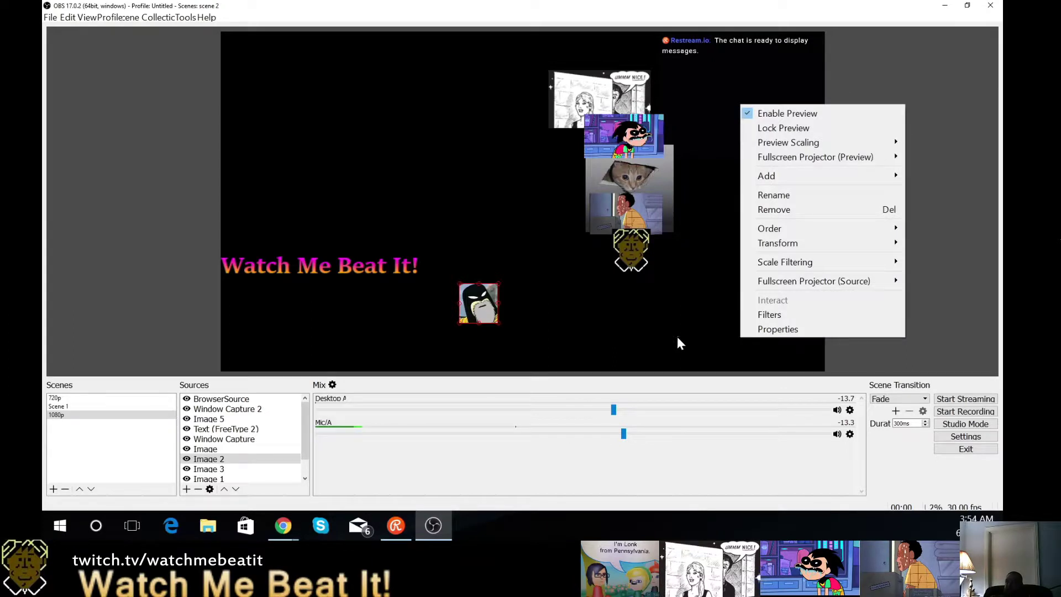
right_click(237, 399)
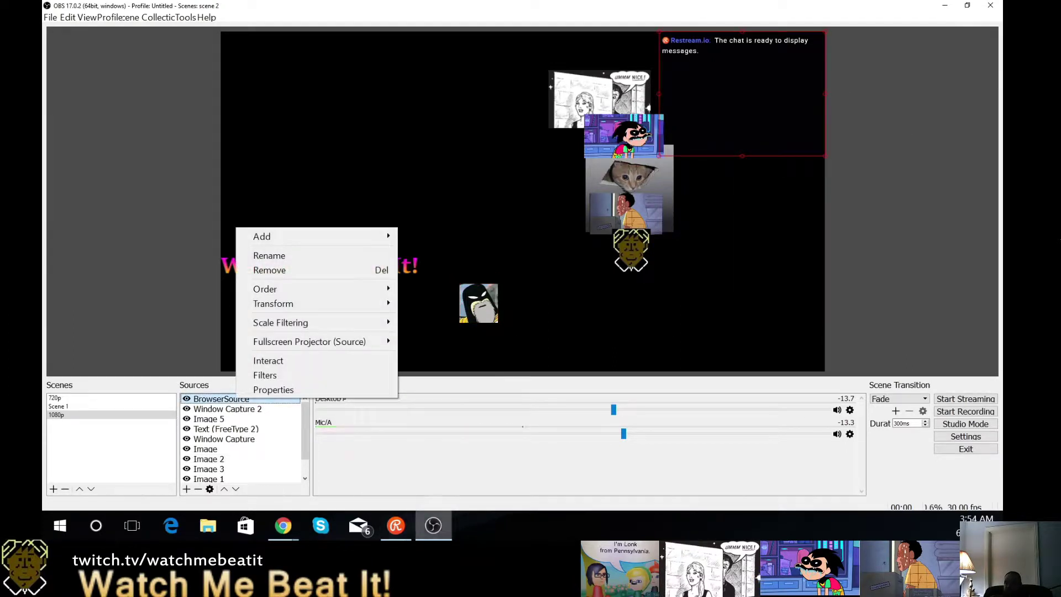
mouse_move(283, 525)
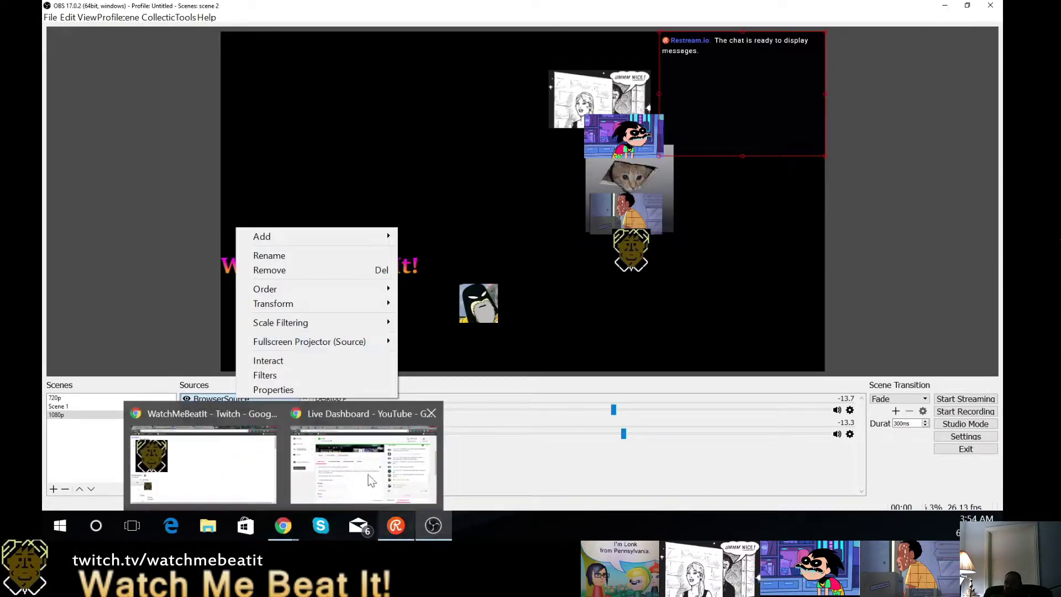
left_click(155, 277)
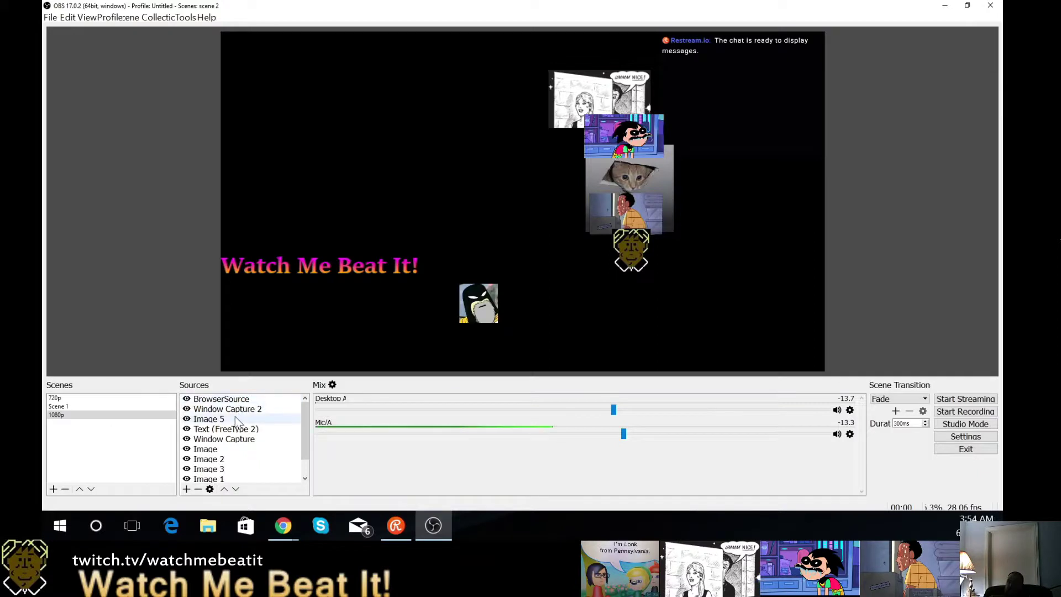
right_click(219, 410)
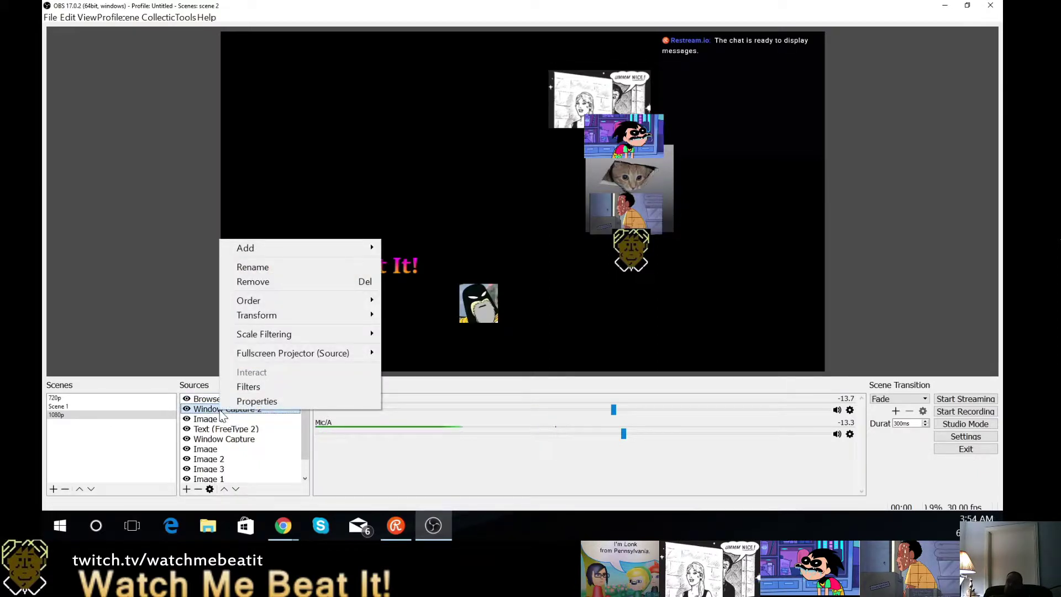
mouse_move(323, 250)
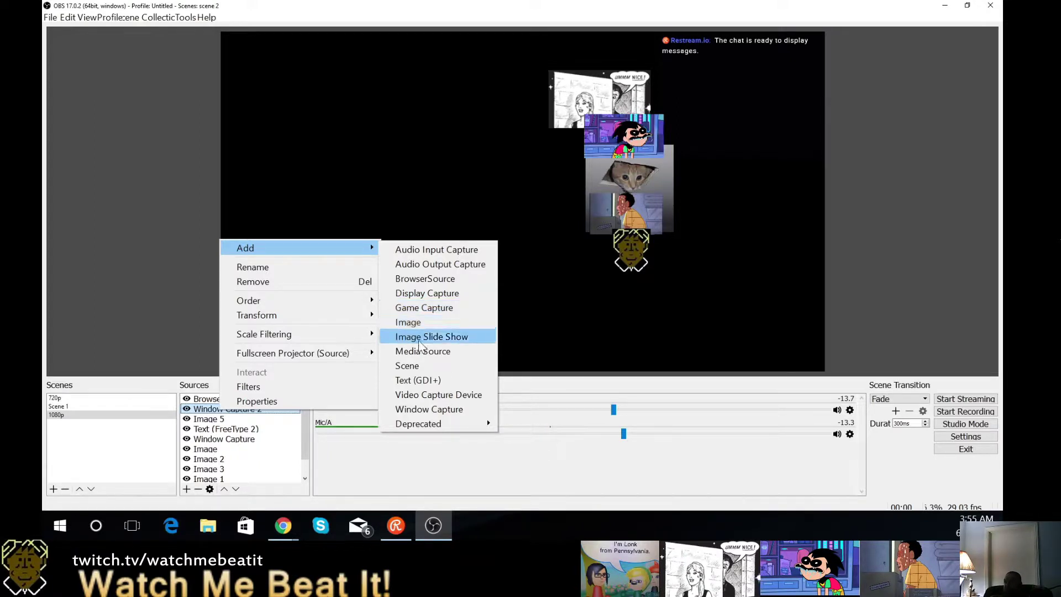
Add a Game Capture source left on 'Capture any fullscreen application' and cancel its properties
left_click(425, 308)
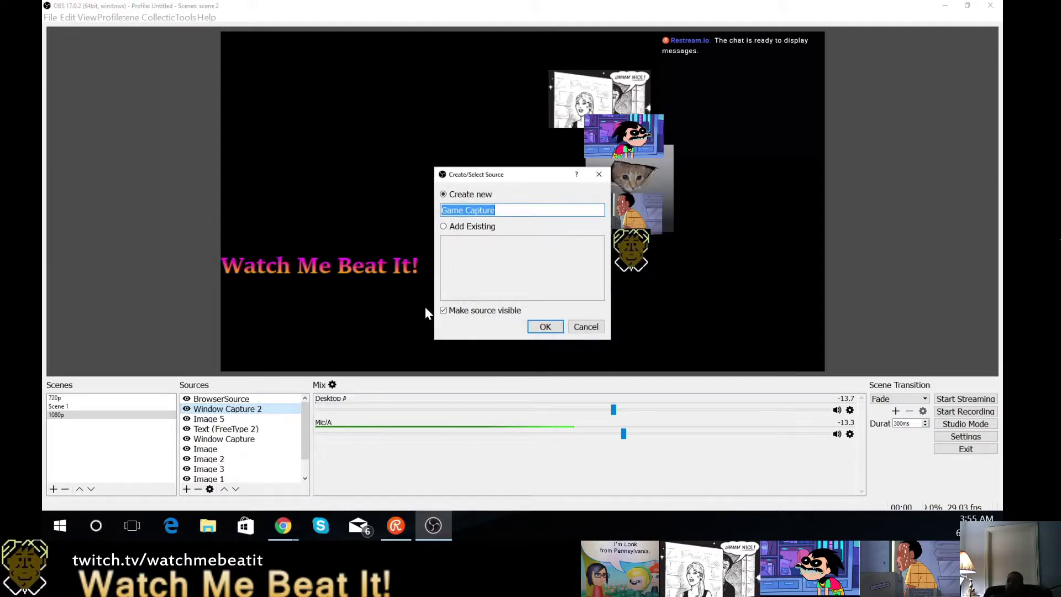
left_click(545, 326)
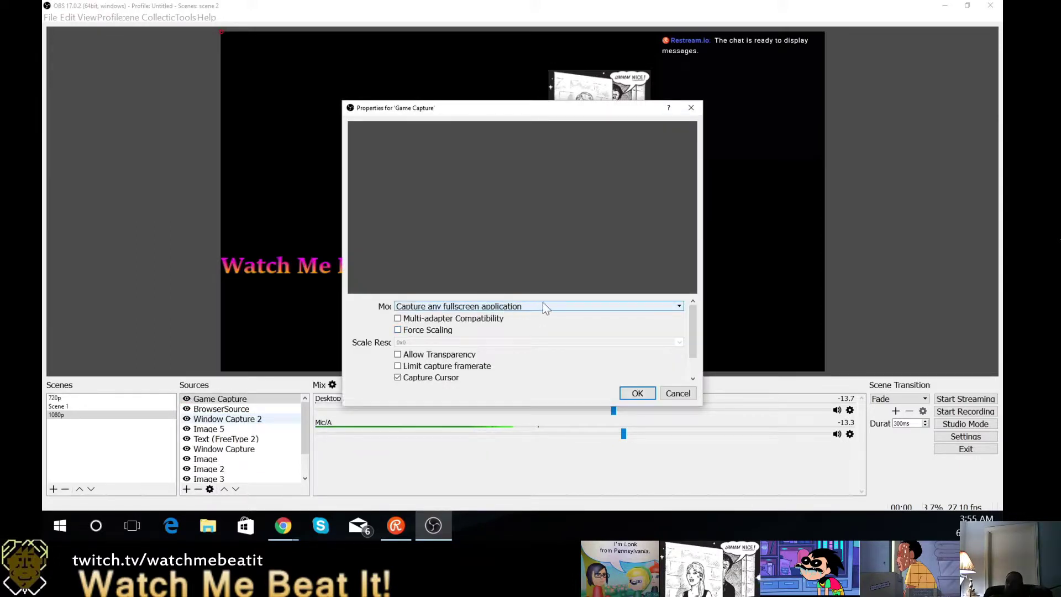
left_click(541, 306)
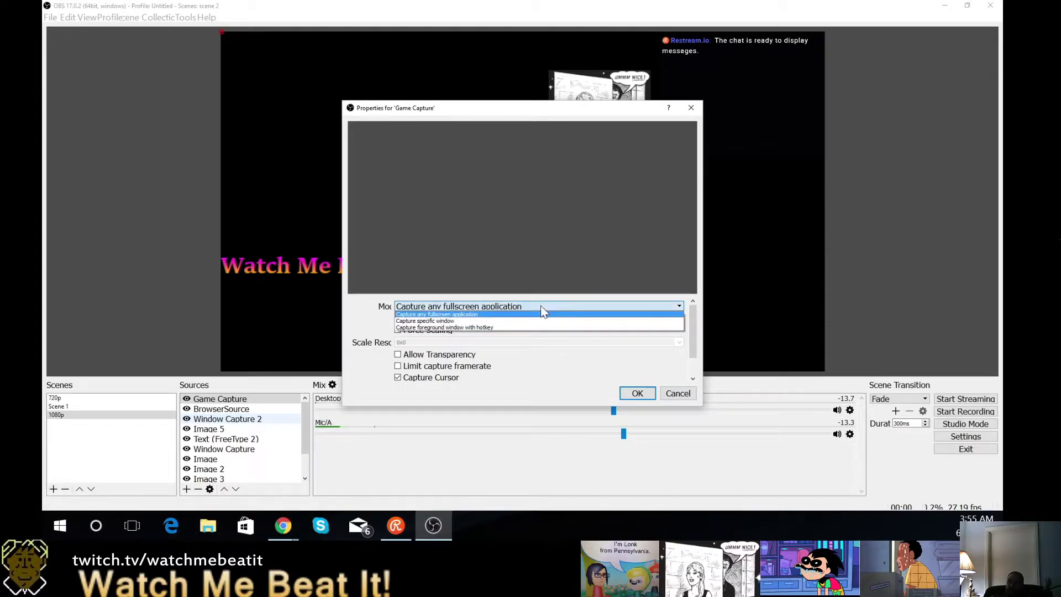
left_click(540, 306)
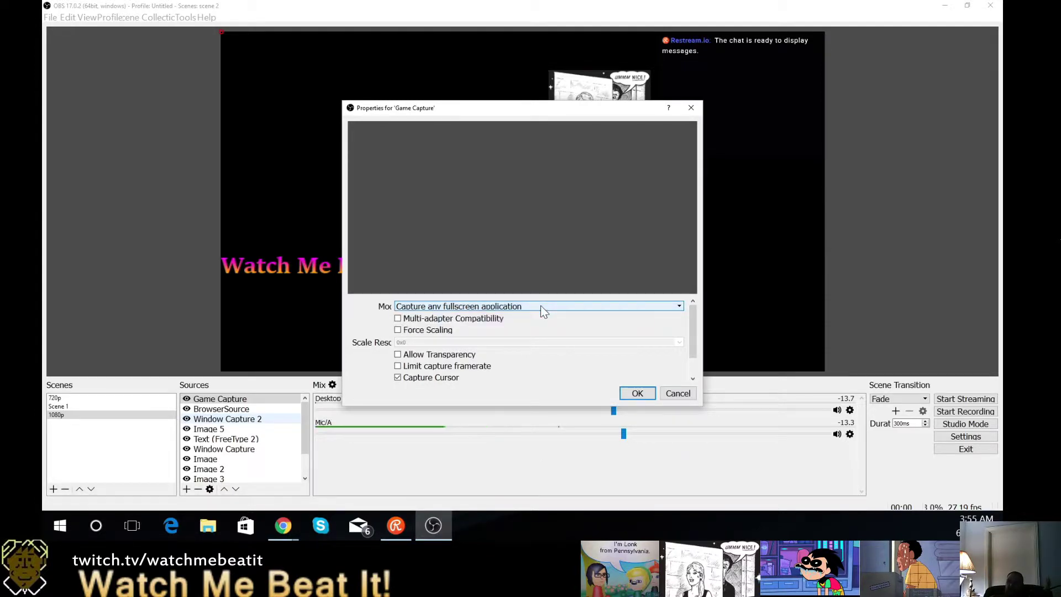
left_click(540, 306)
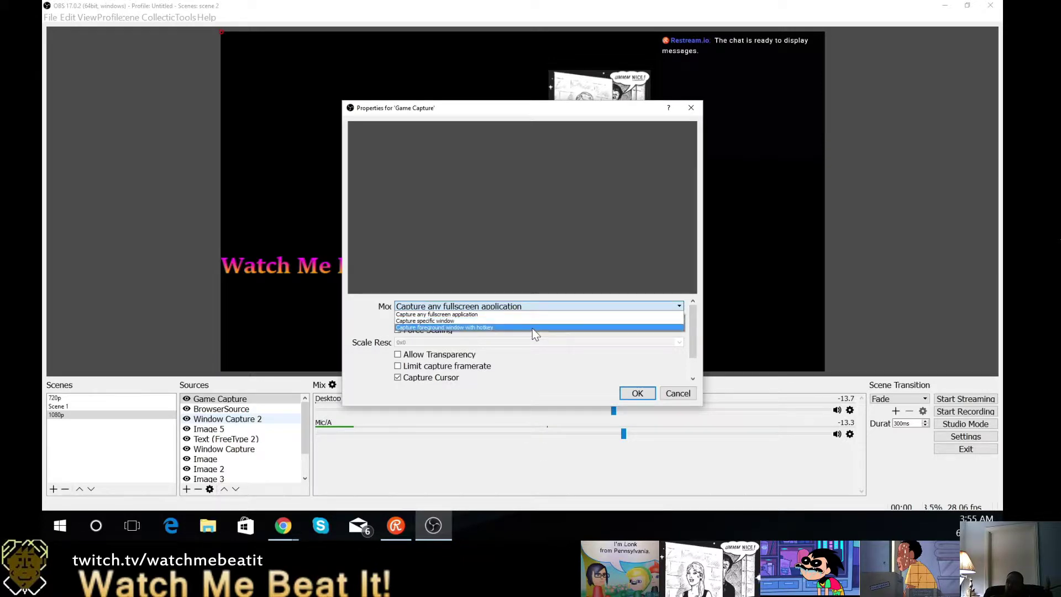
left_click(524, 228)
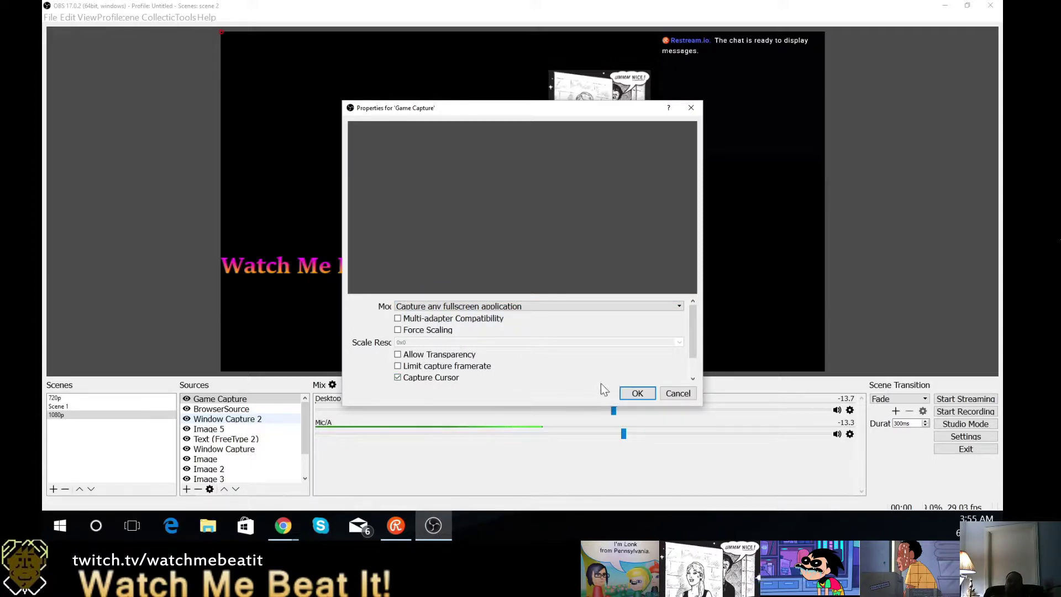
left_click(679, 393)
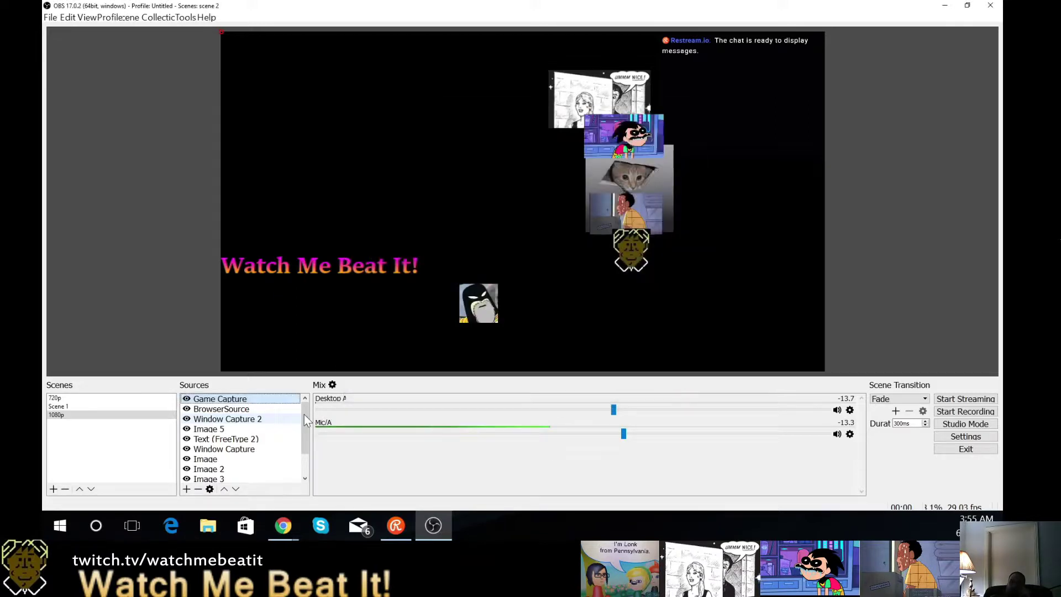
Keep Window Capture 2 on the [RestreamChat.exe]: Chat window and apply
double_click(249, 420)
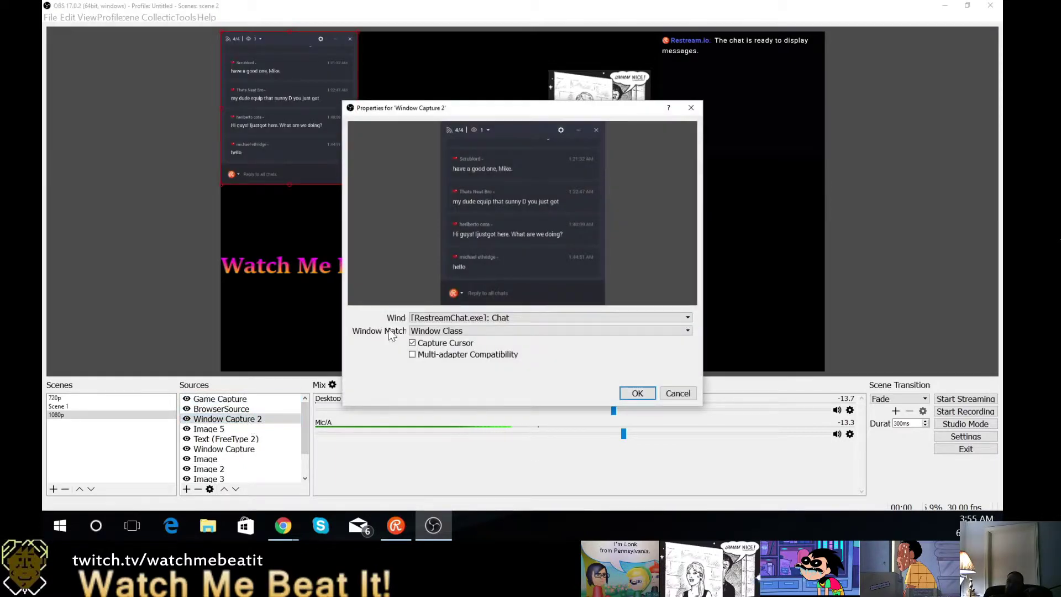
left_click(523, 318)
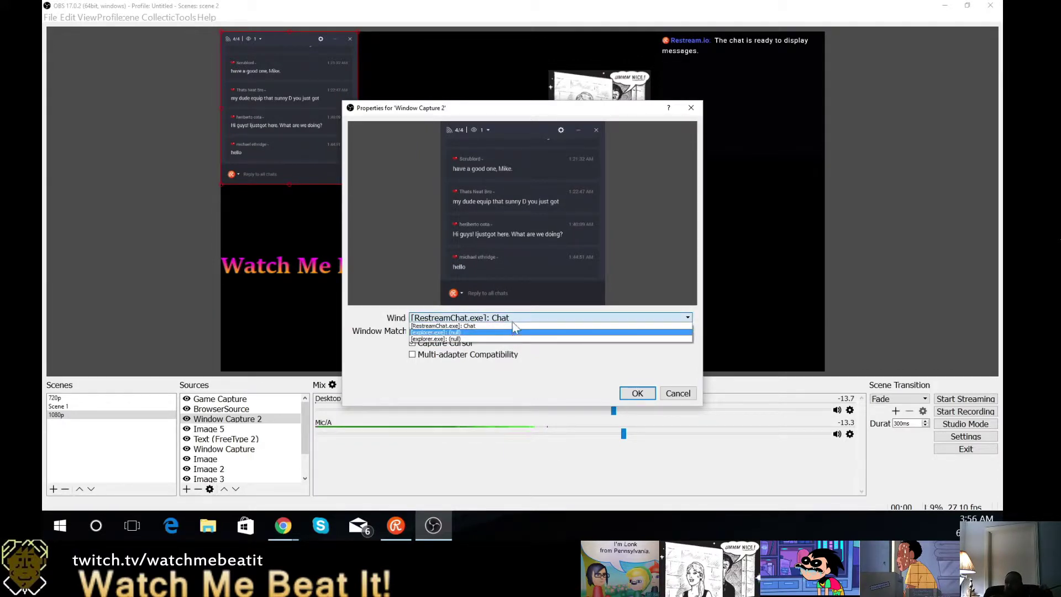
left_click(512, 326)
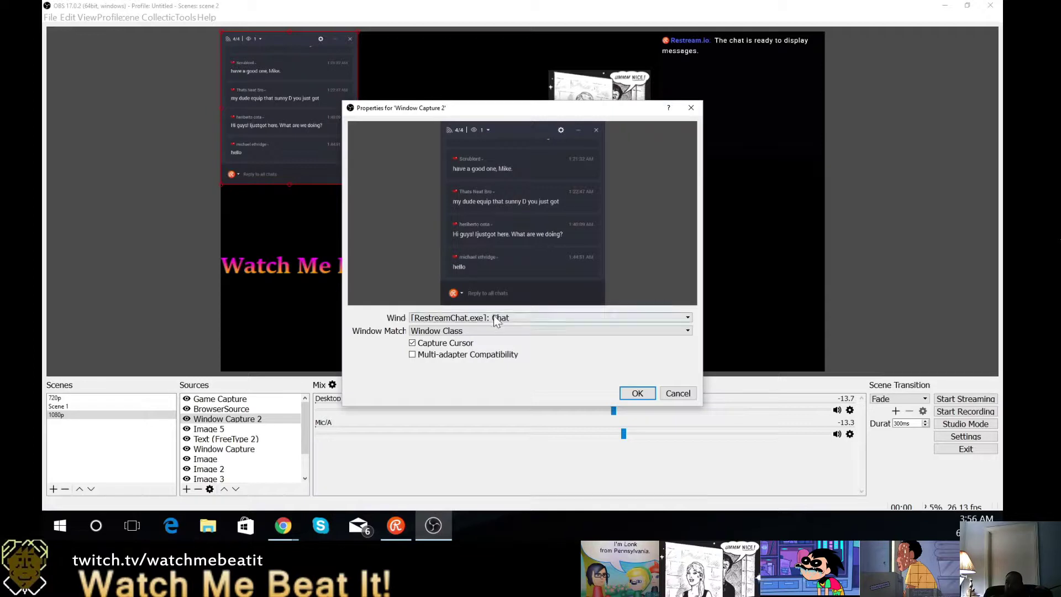
left_click(493, 316)
left_click(494, 317)
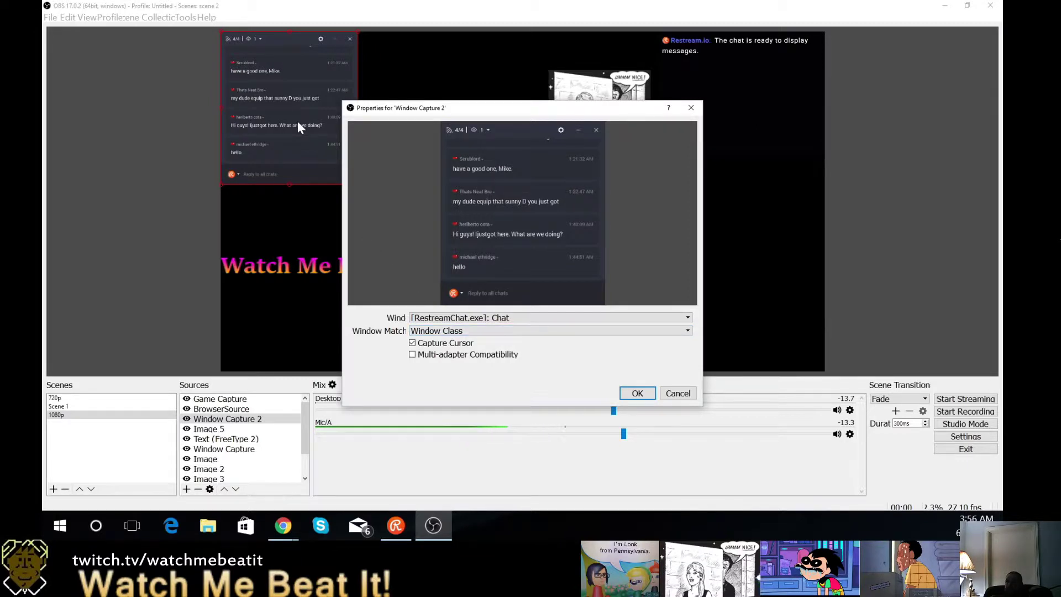
left_click(636, 393)
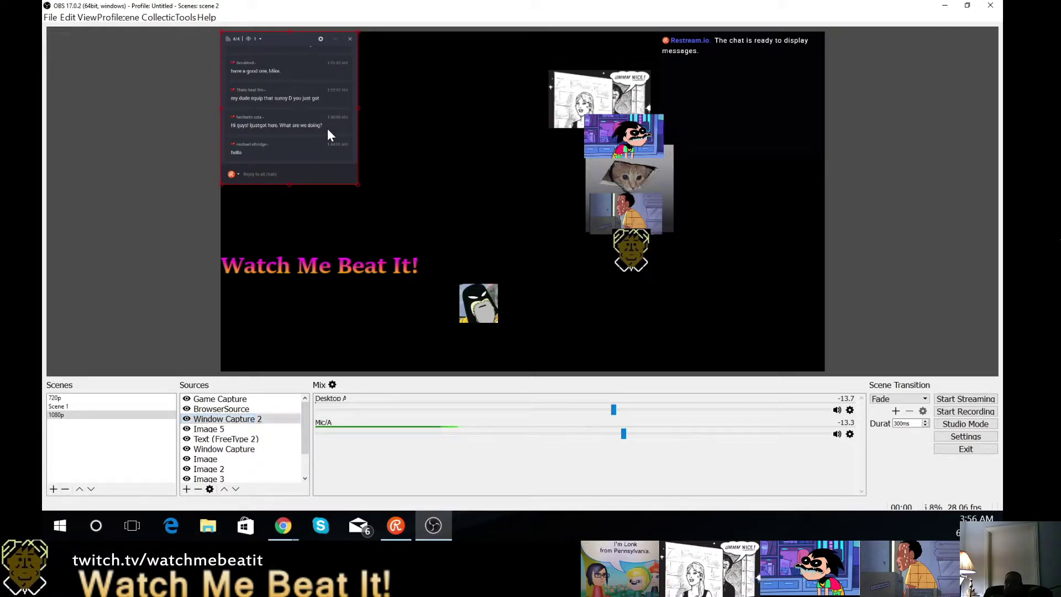
Recheck Window Capture 2's window list and cancel without changes
double_click(240, 421)
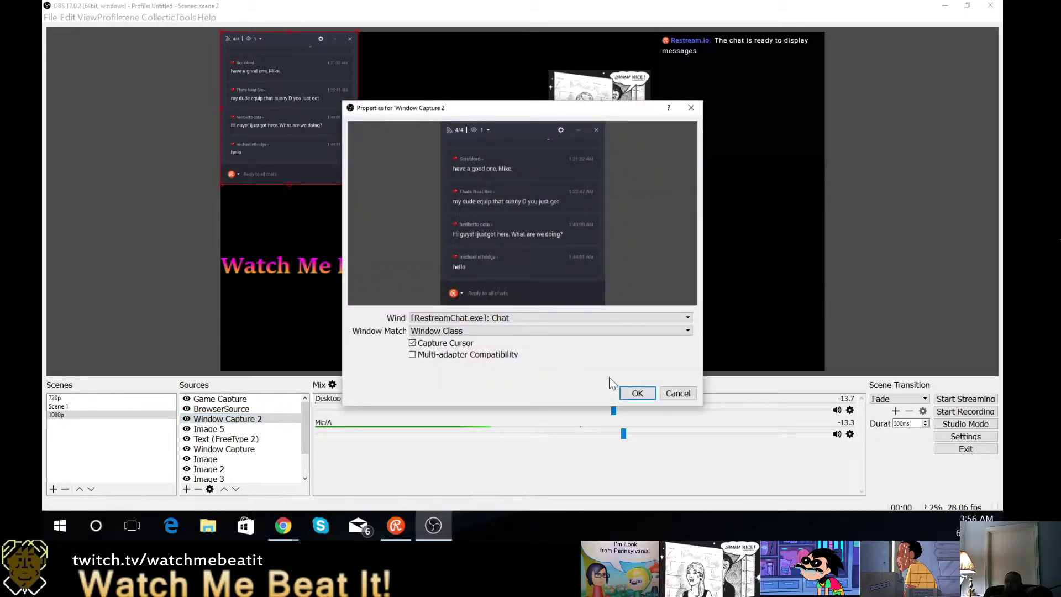
left_click(556, 318)
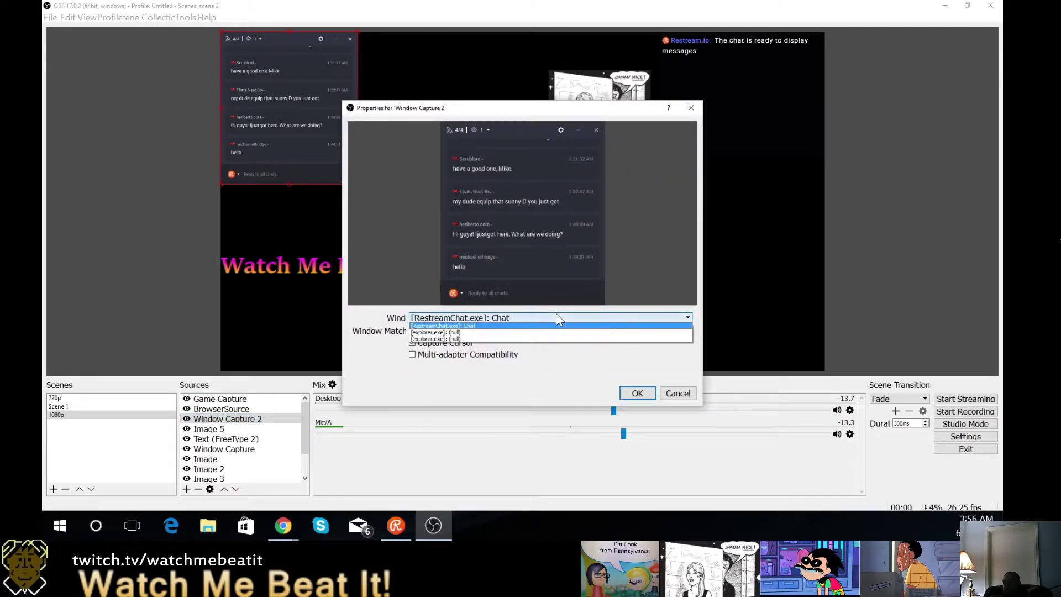
left_click(556, 318)
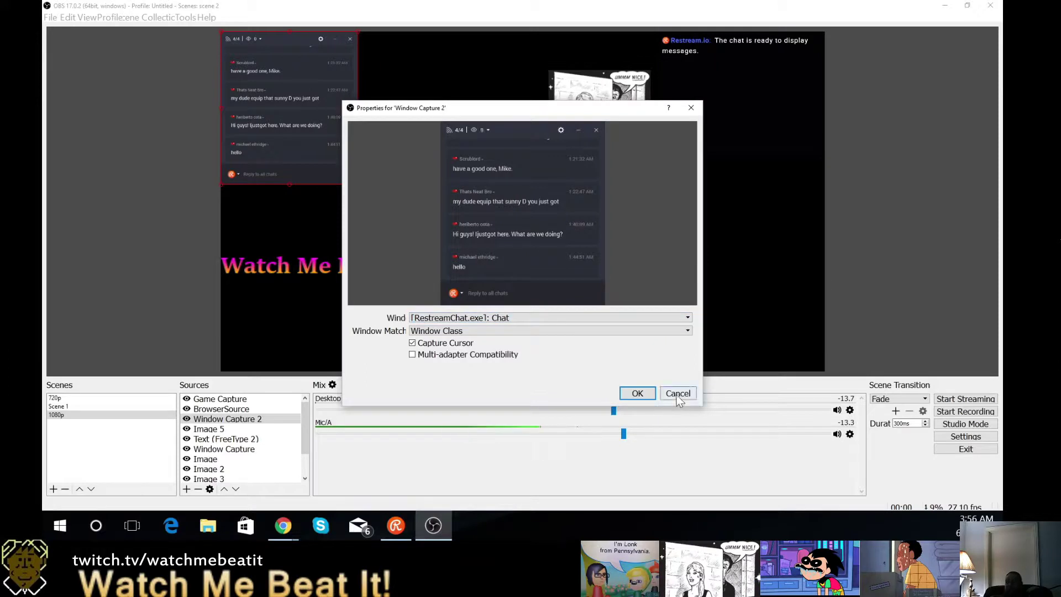
left_click(676, 394)
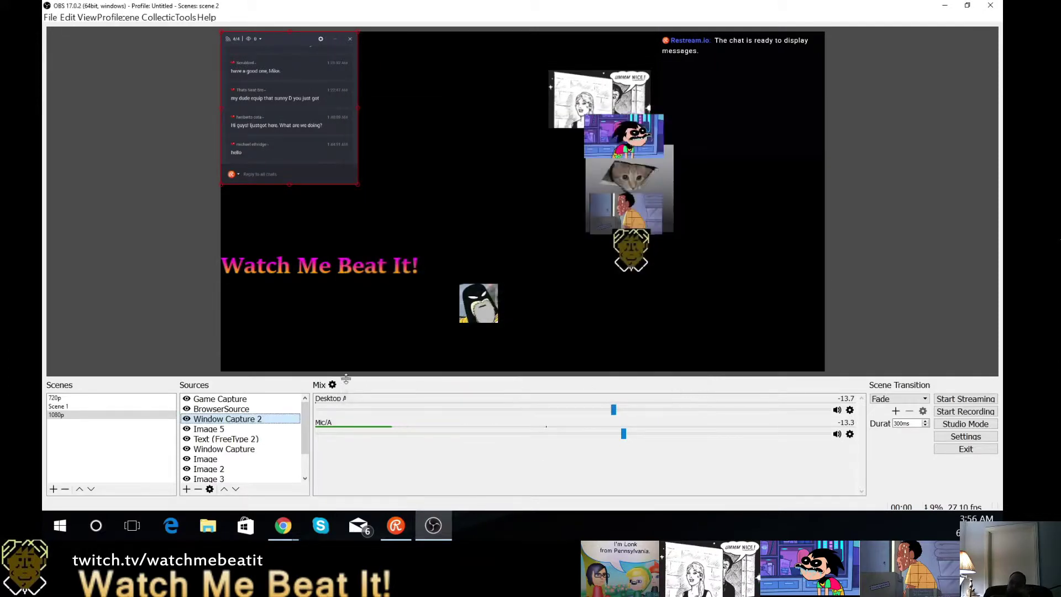
Browse for a new Image 5 file but cancel, keeping Stroker DUDE.png
double_click(238, 430)
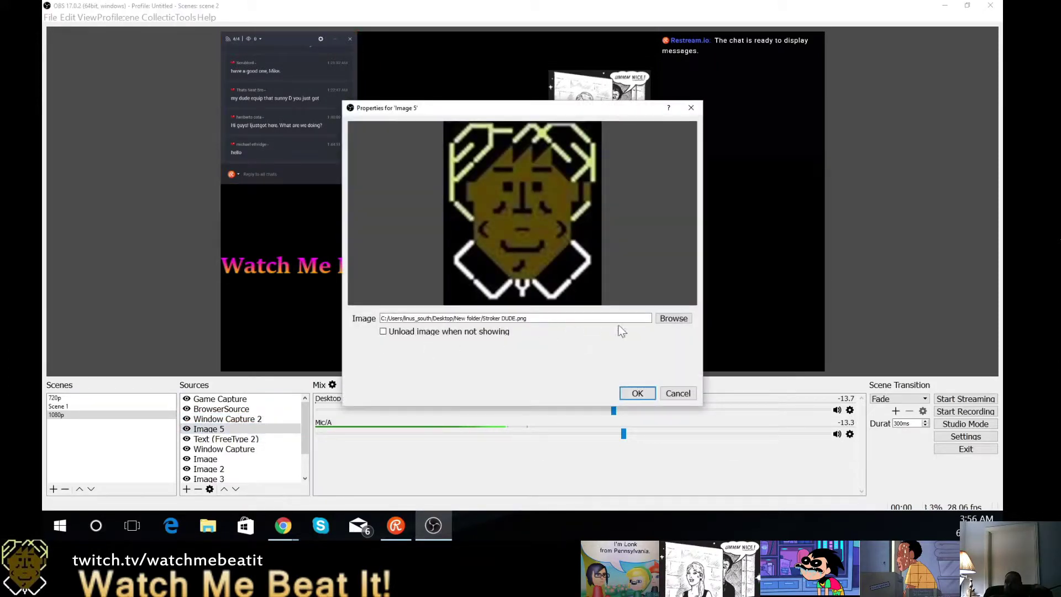
left_click(684, 323)
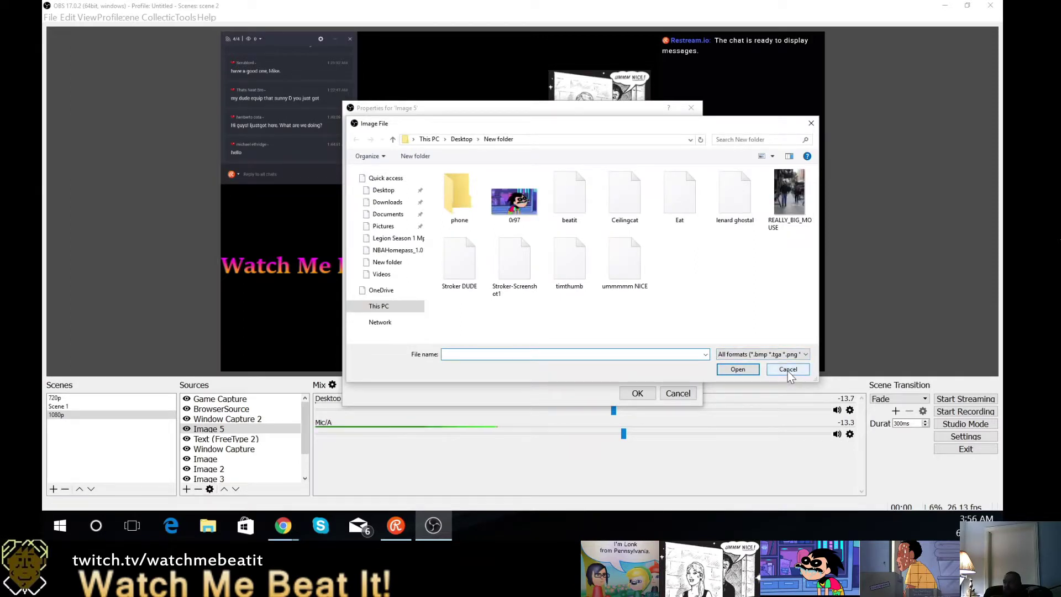
left_click(788, 369)
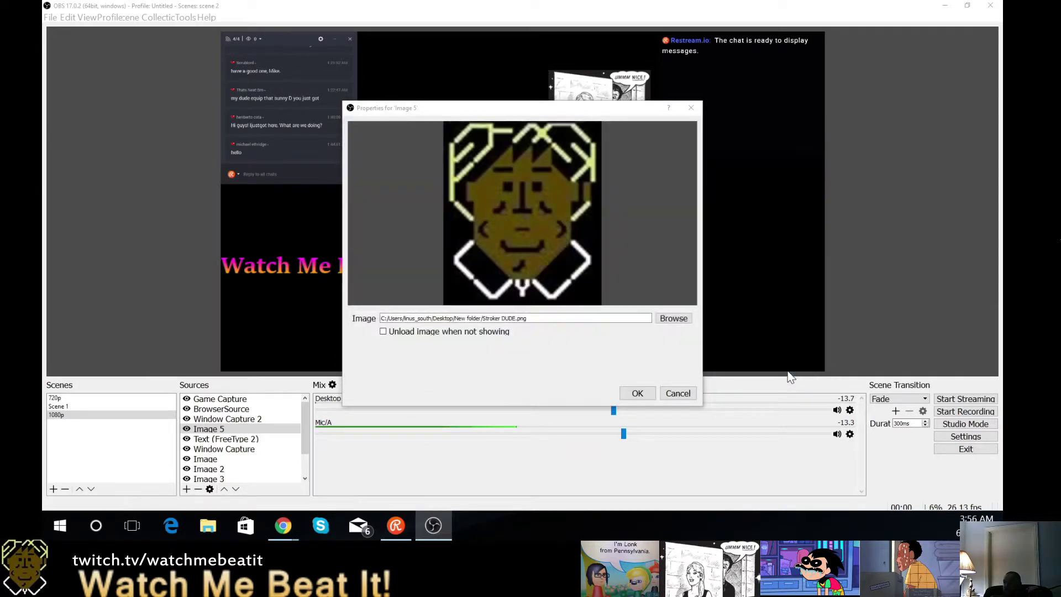
left_click(688, 392)
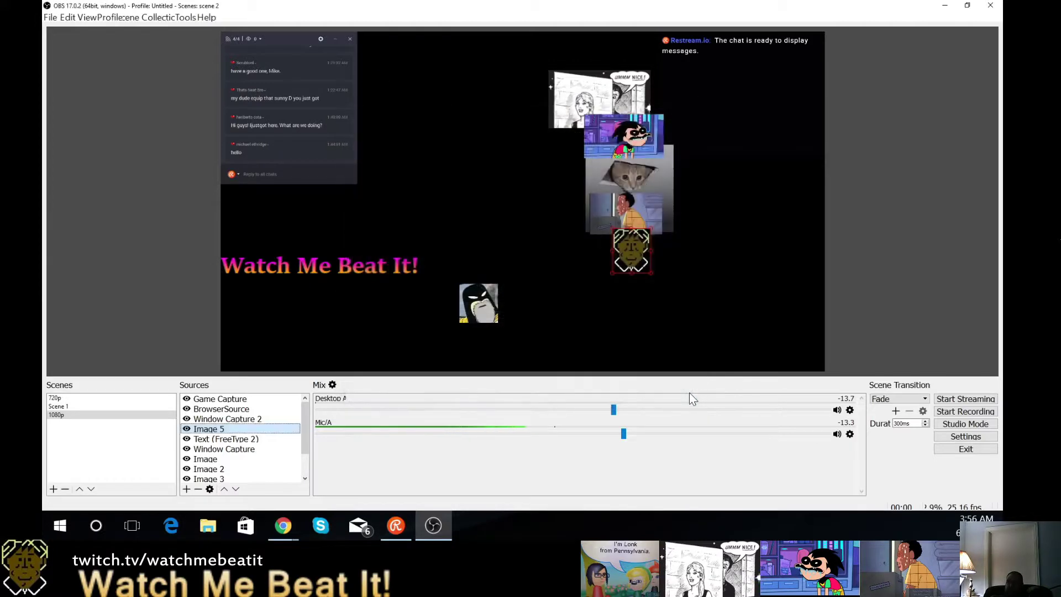
Add a new Text (GDI+) source to the scene
right_click(220, 441)
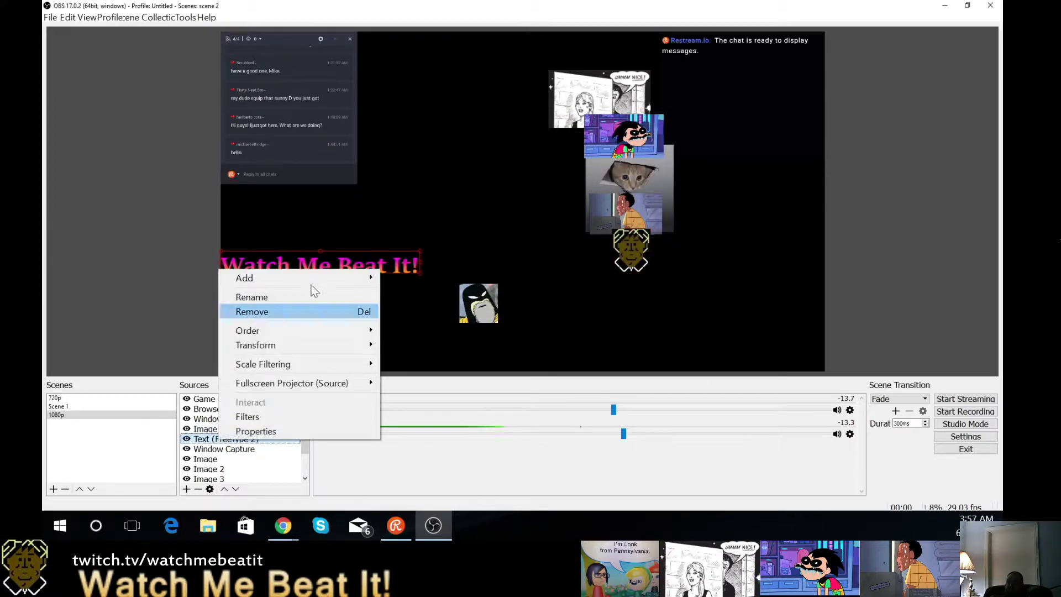
mouse_move(315, 277)
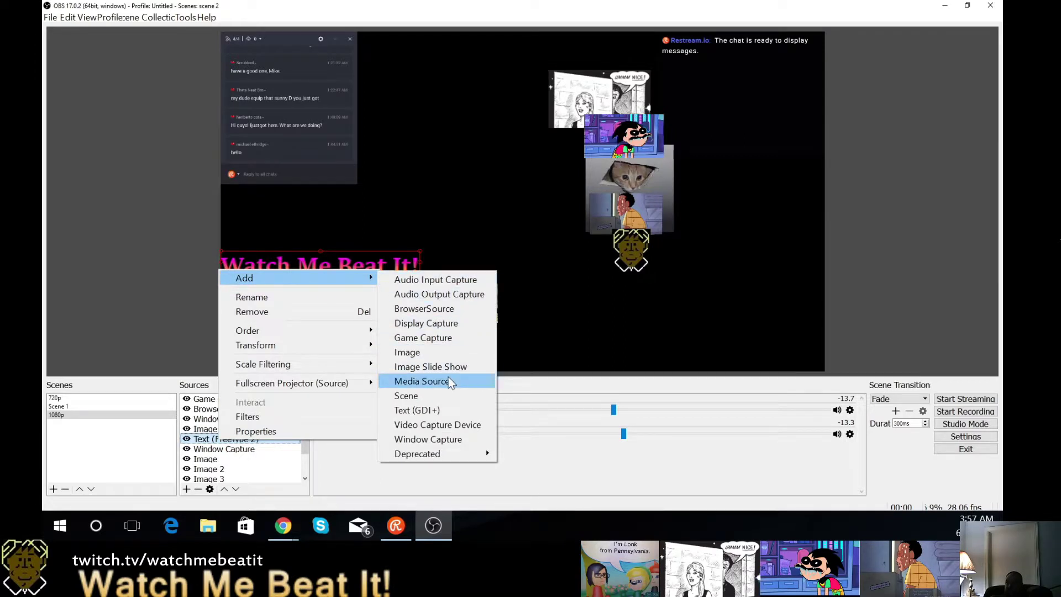
left_click(449, 413)
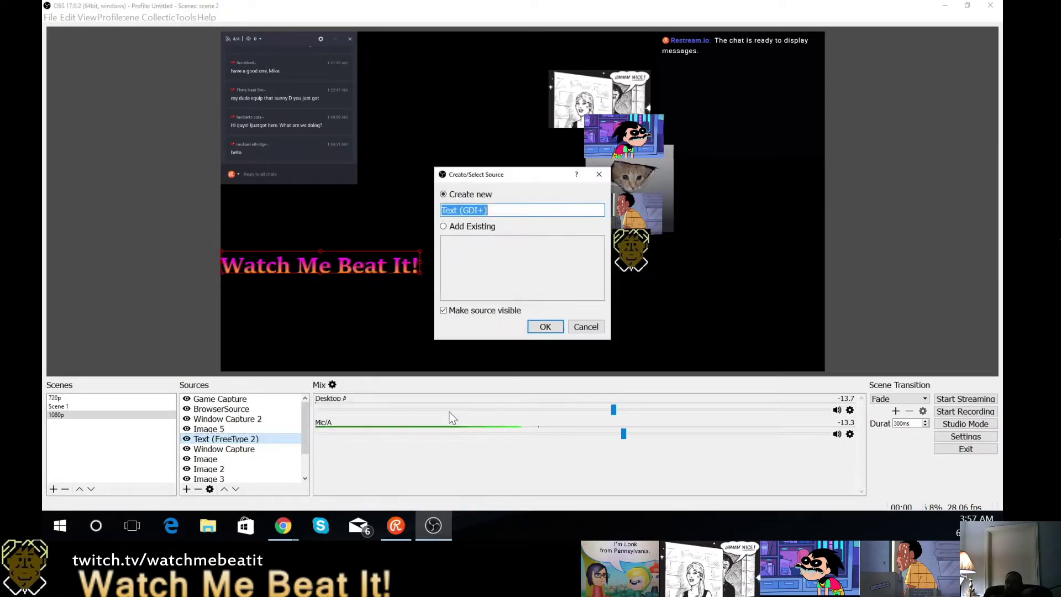
left_click(545, 326)
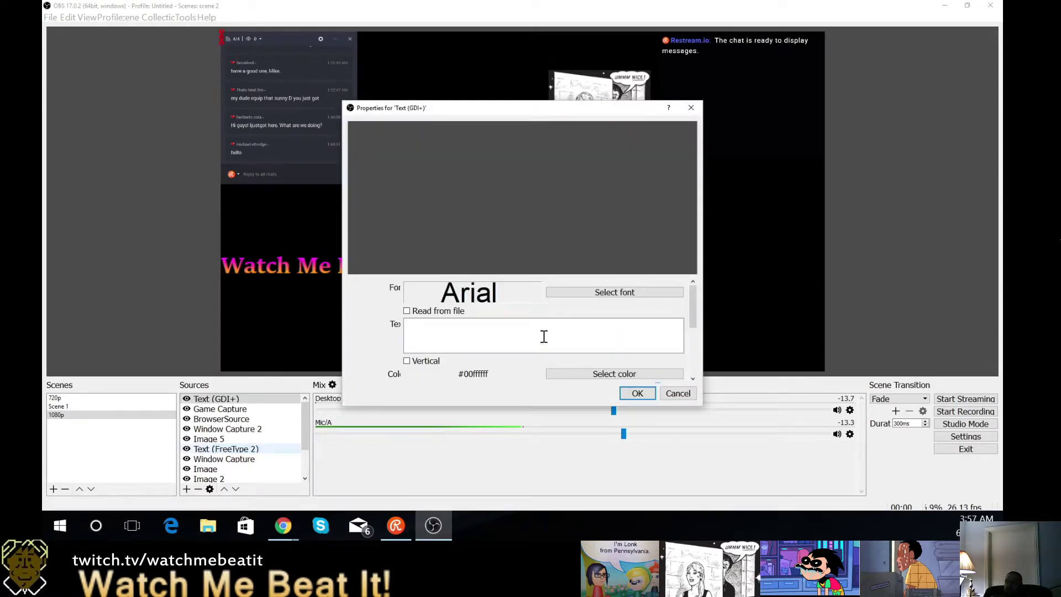
Set the text font to Georgia Bold, size 48
left_click(651, 292)
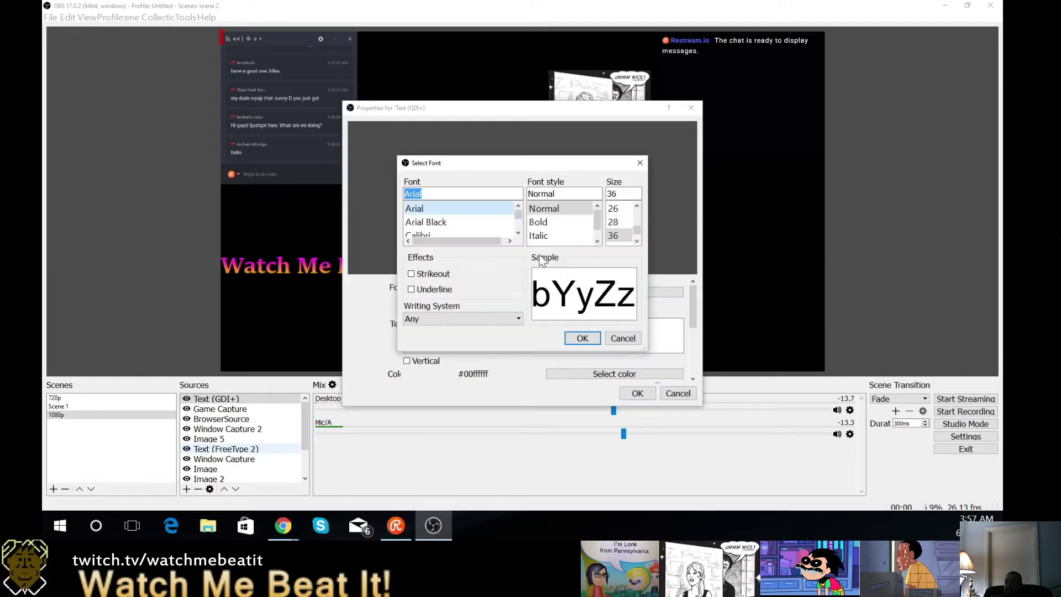
left_click(425, 235)
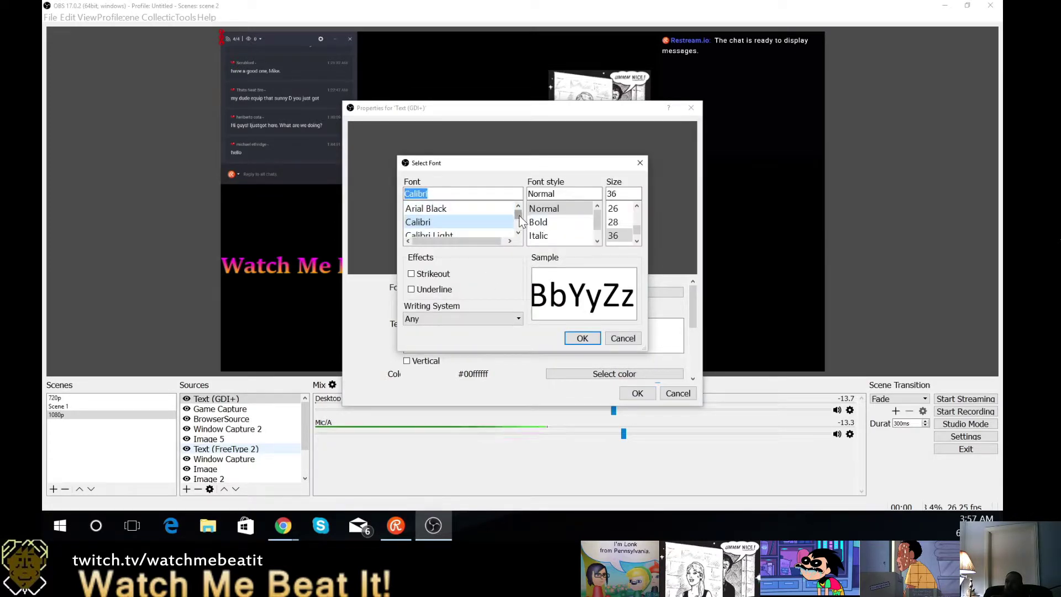
mouse_move(519, 219)
left_mouse_down()
mouse_move(520, 235)
mouse_move(530, 217)
mouse_move(522, 231)
left_mouse_up()
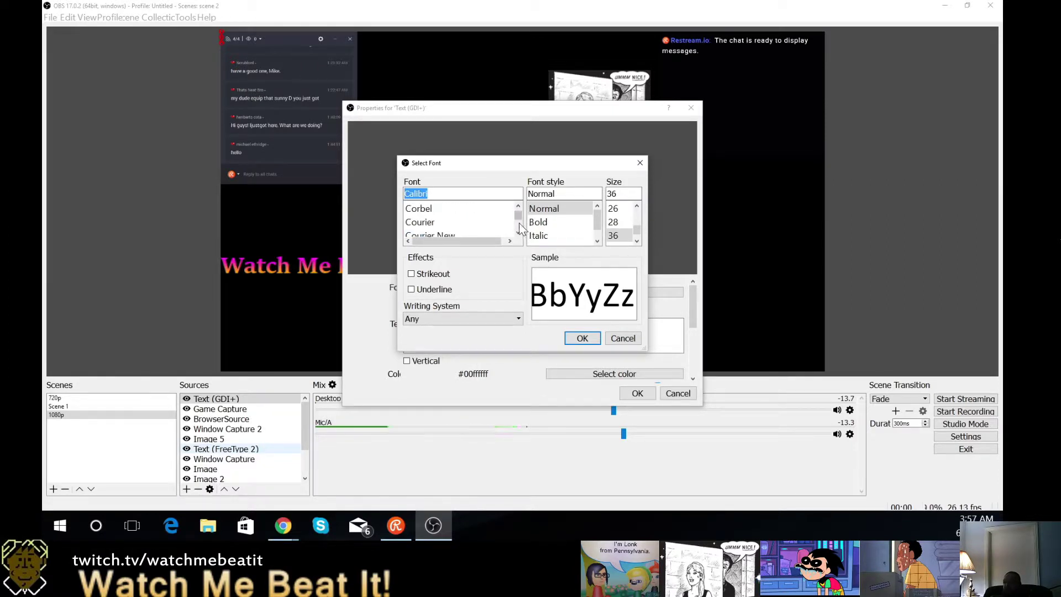
scroll(519, 223, "down", 3)
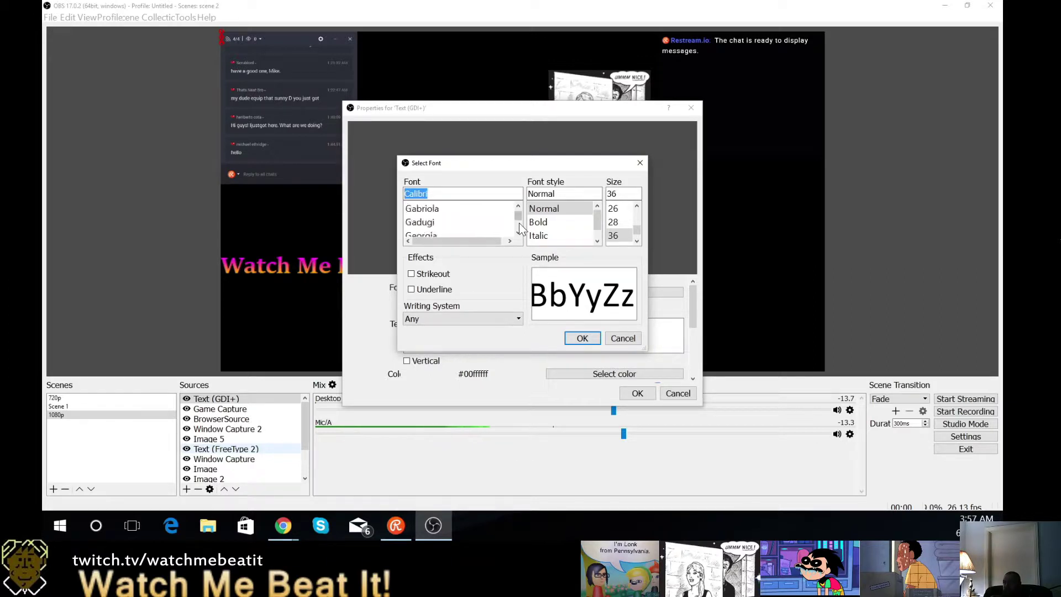
scroll(518, 223, "down", 1)
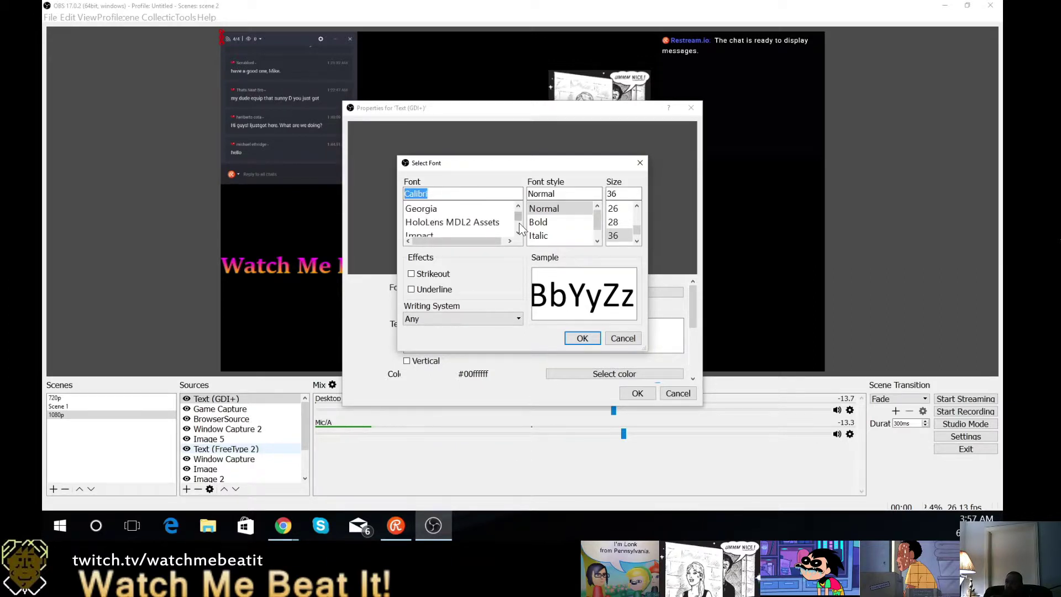
left_click(430, 212)
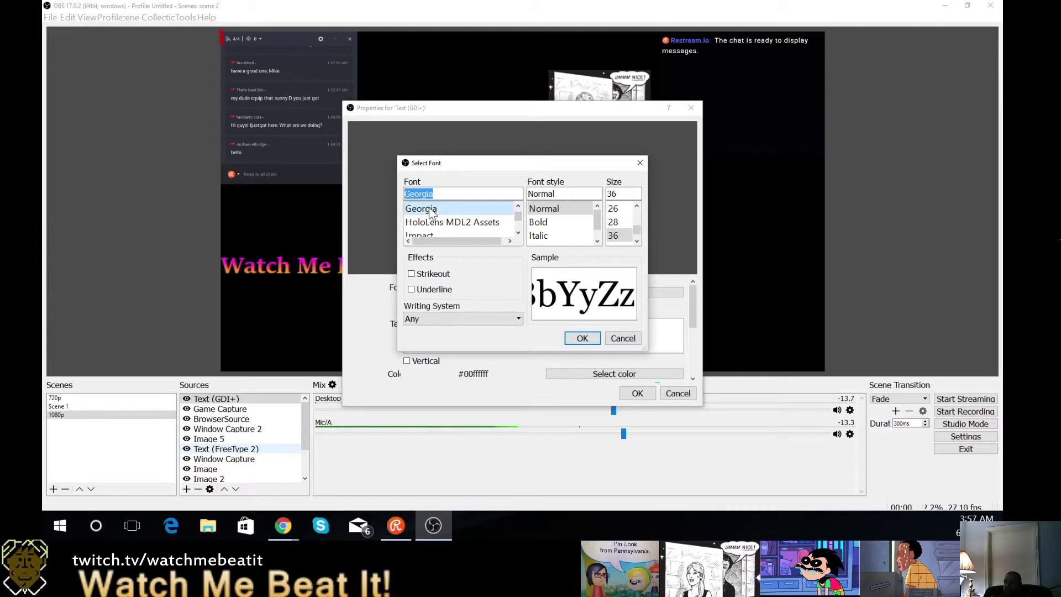
left_click(557, 226)
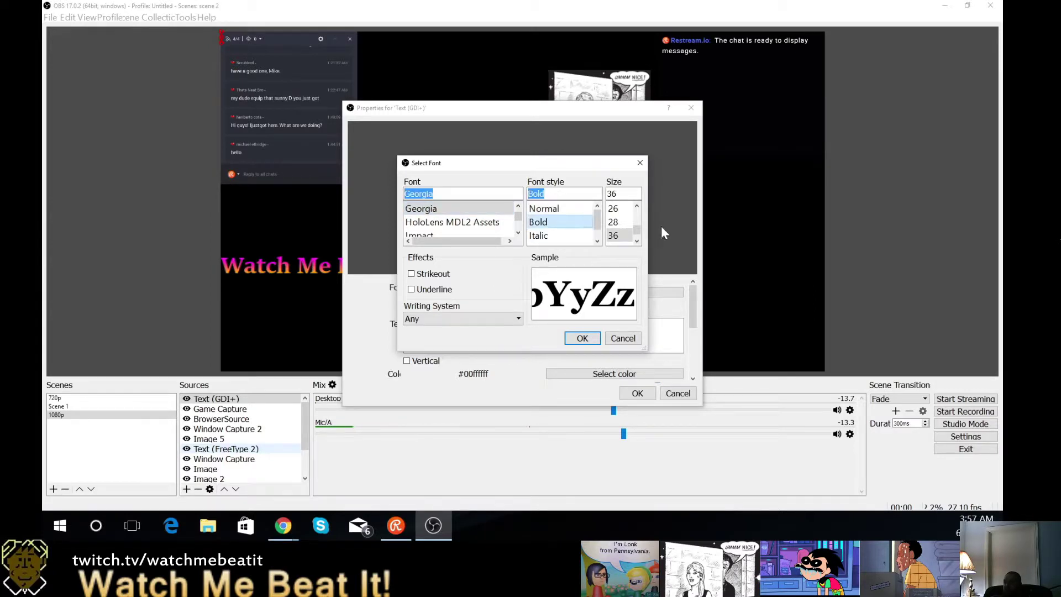
scroll(638, 235, "down", 1)
left_click(626, 224)
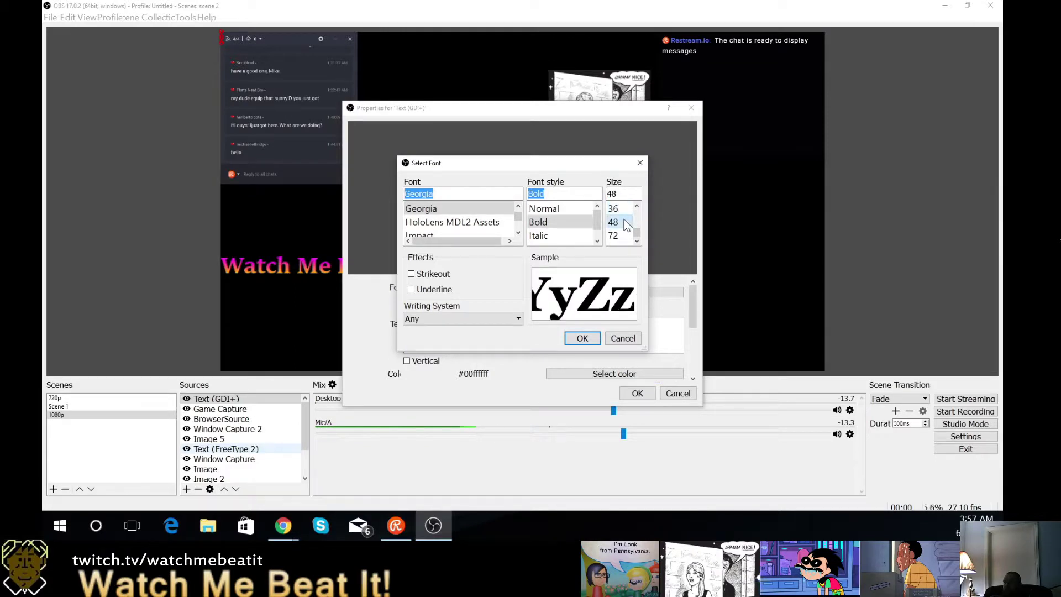
left_click(583, 338)
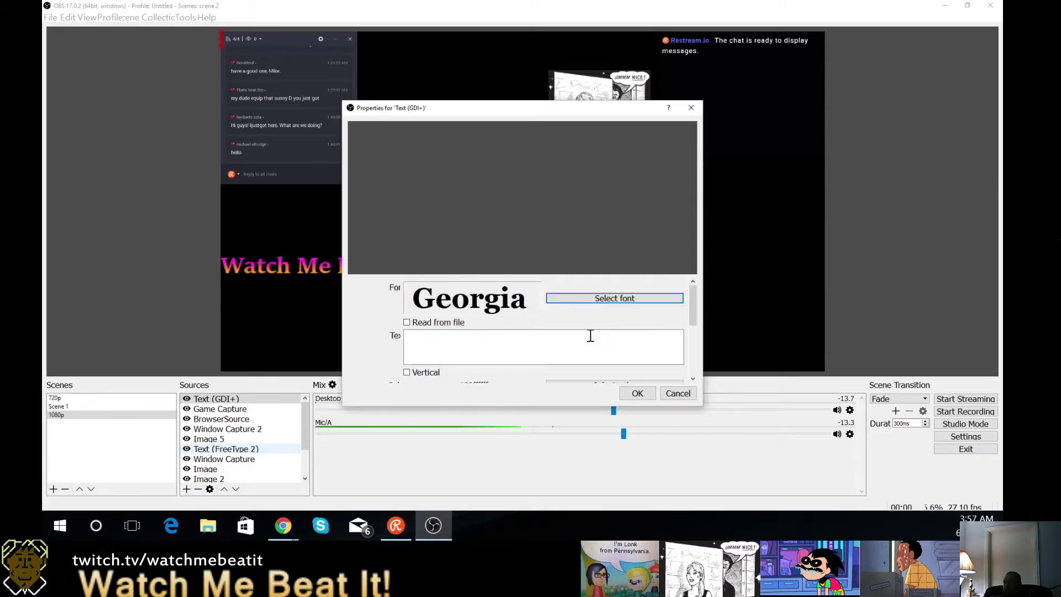
Enter 'hello world...' as the text
left_click(468, 348)
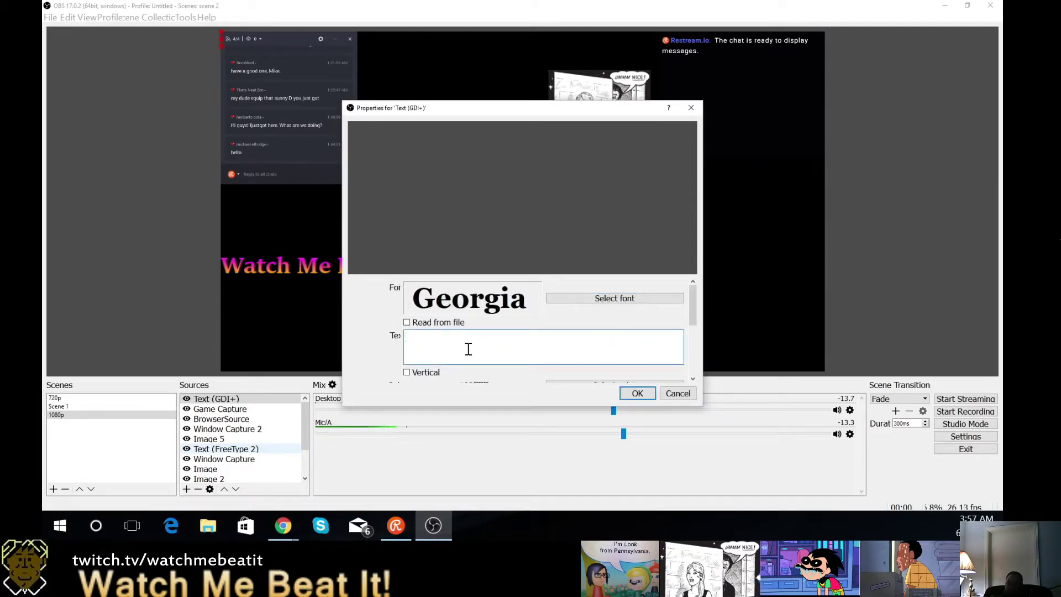
type("hello")
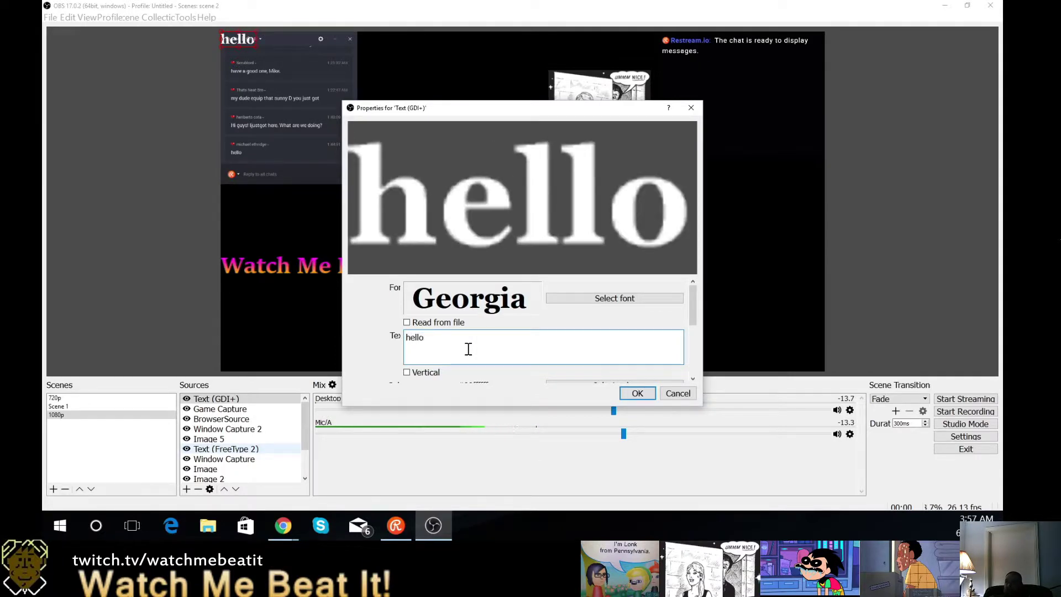
type(" work")
key("BackSpace")
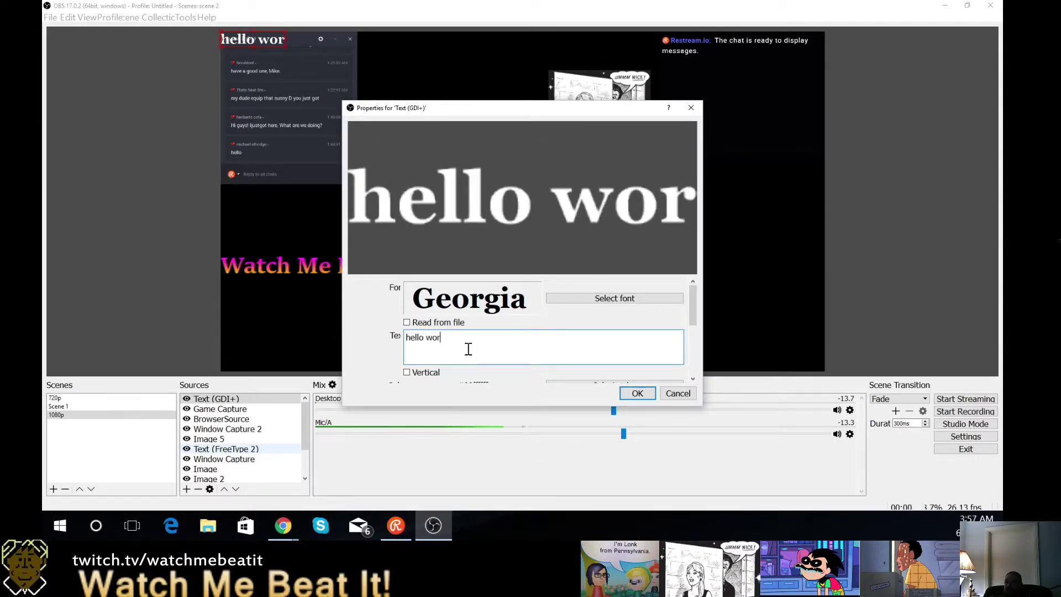
type("ld")
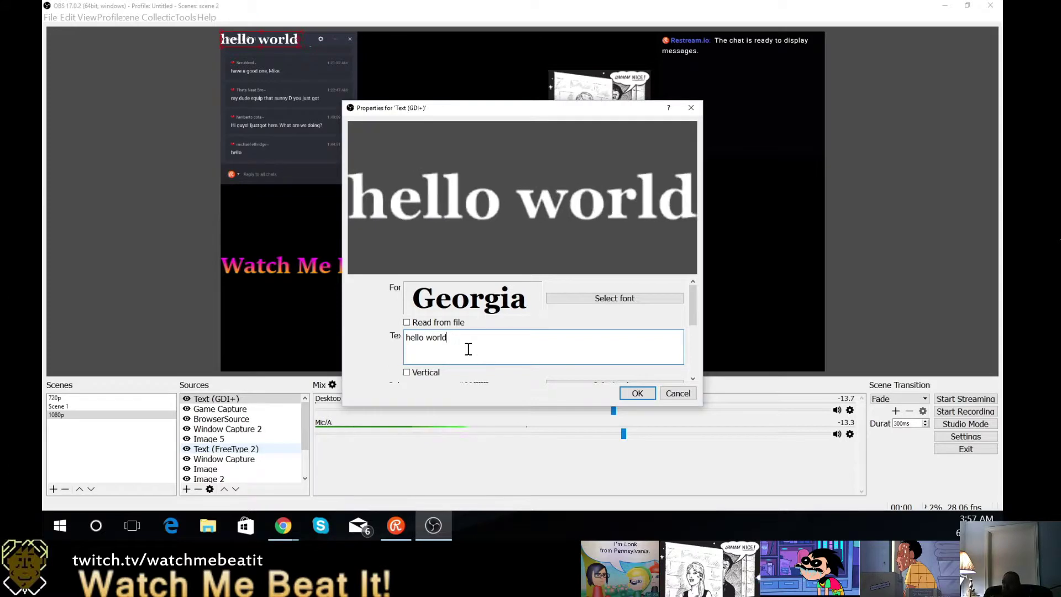
type("....")
key("BackSpace")
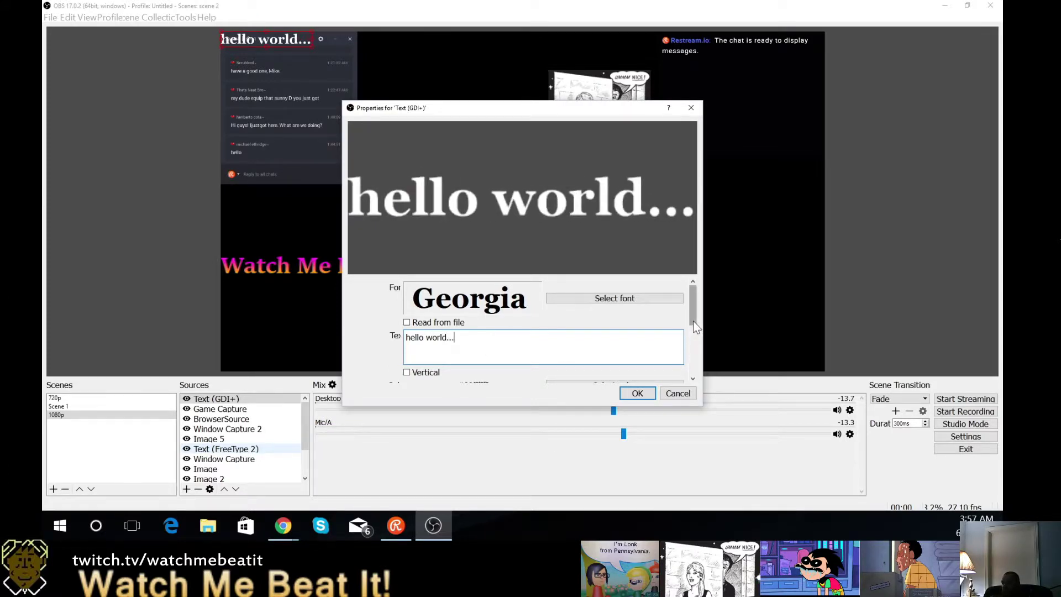
Set the text colour to light green
left_click_drag(694, 326, 694, 344)
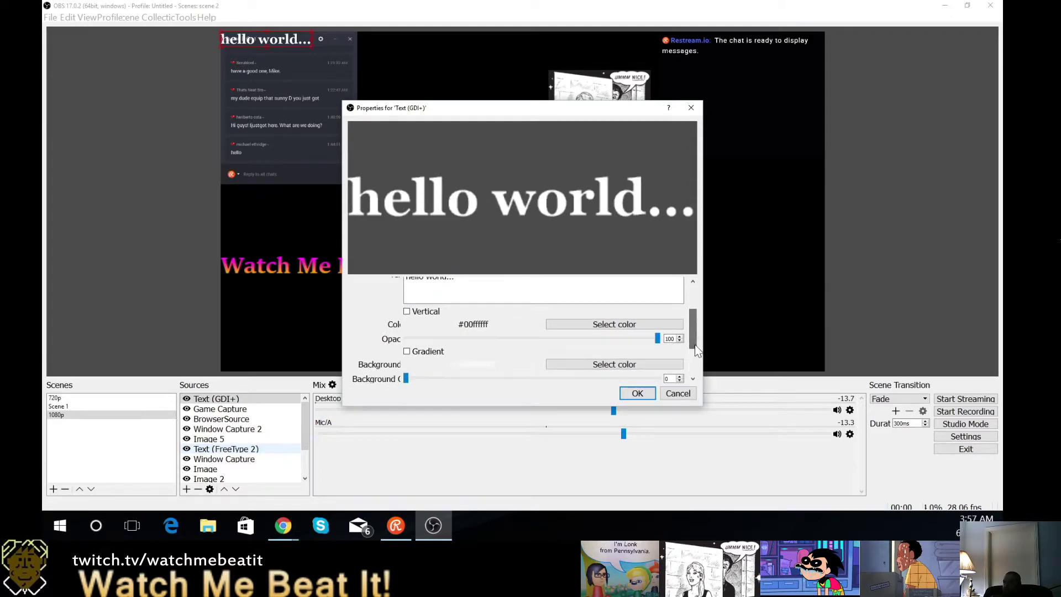
left_click(601, 324)
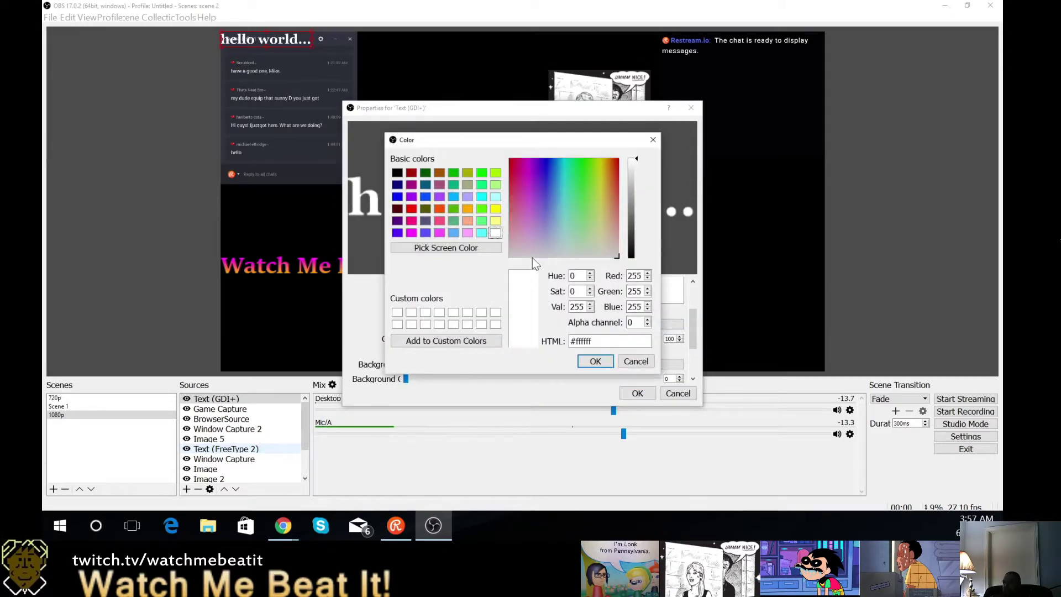
left_click(589, 187)
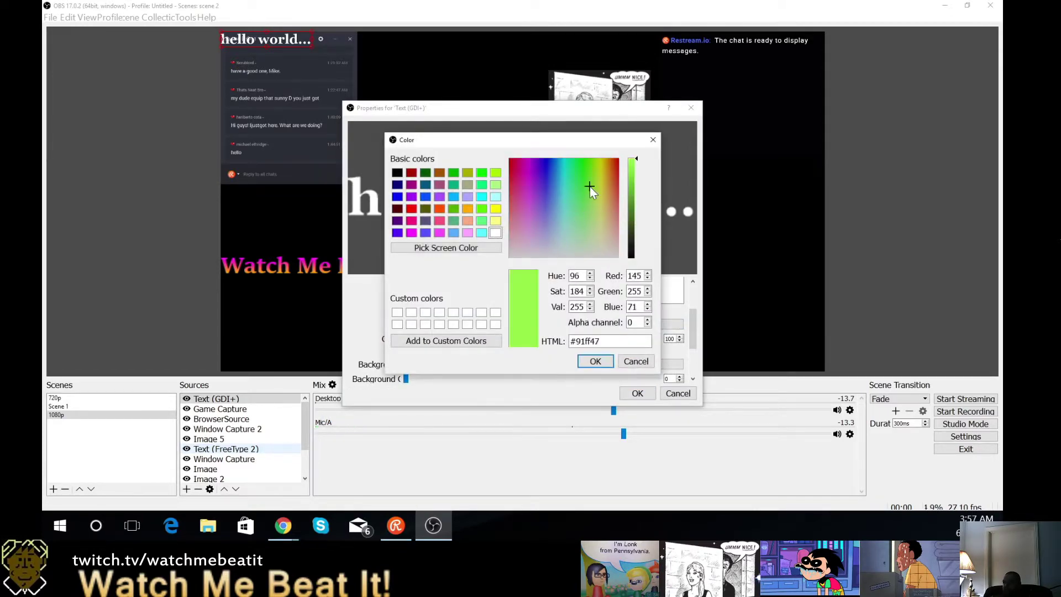
left_click(591, 362)
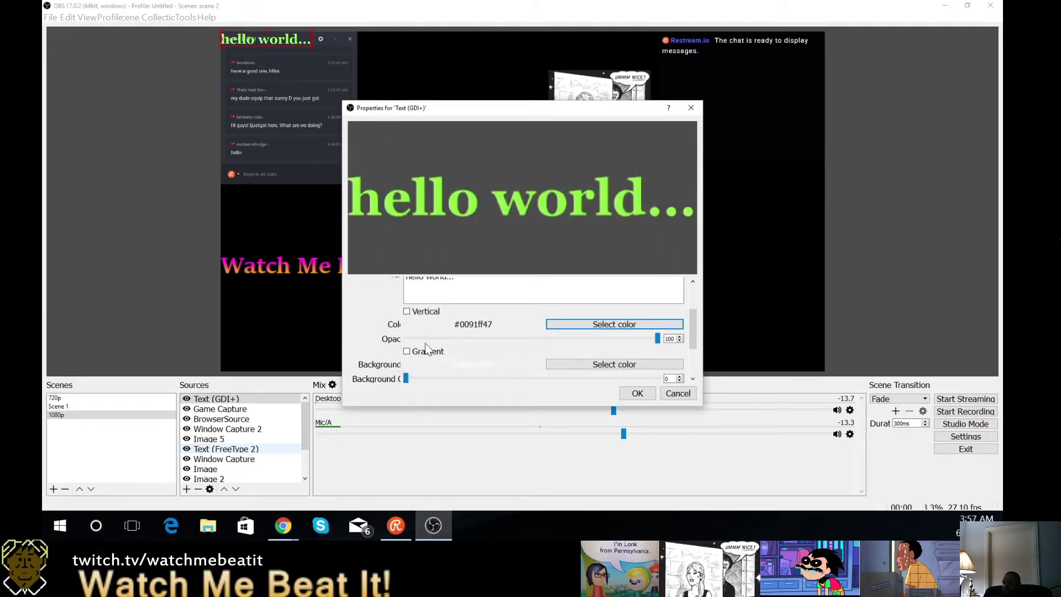
Enable a gradient with blue #002f2fff and confirm a black background colour
key("Tab")
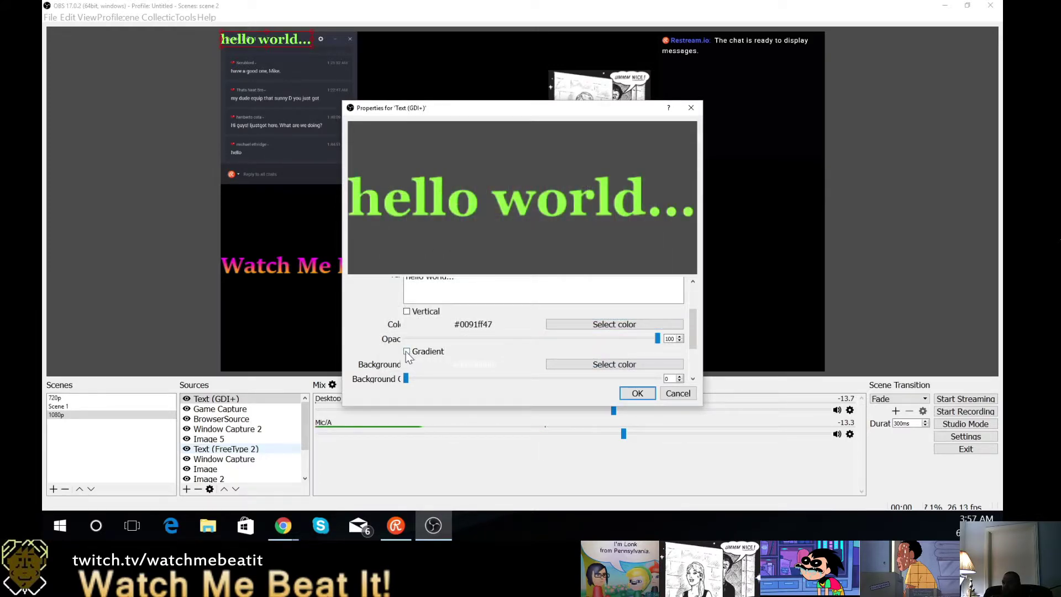
left_click(406, 352)
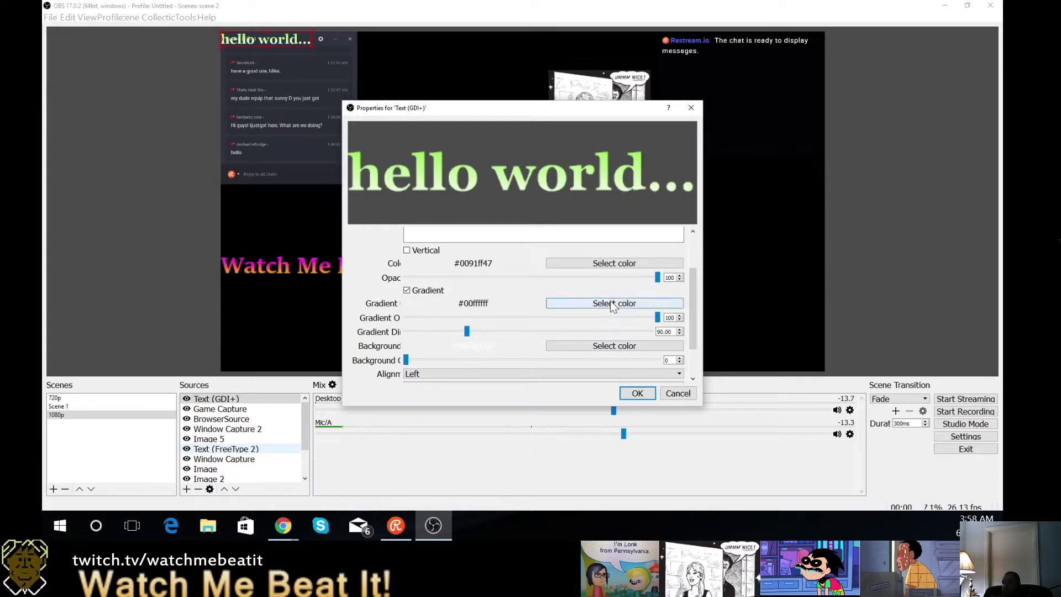
left_click(612, 304)
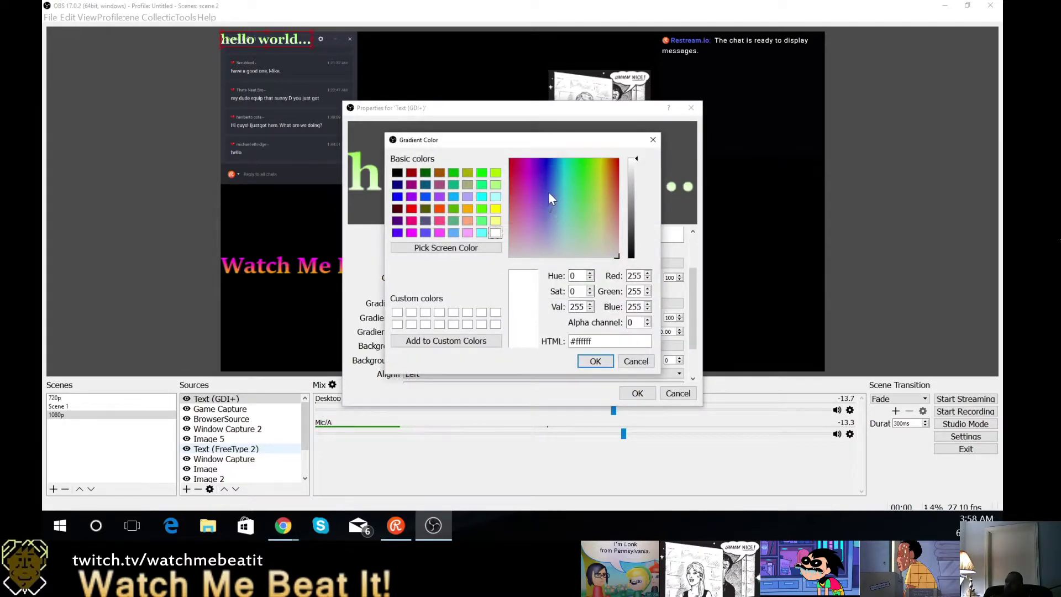
left_click(546, 177)
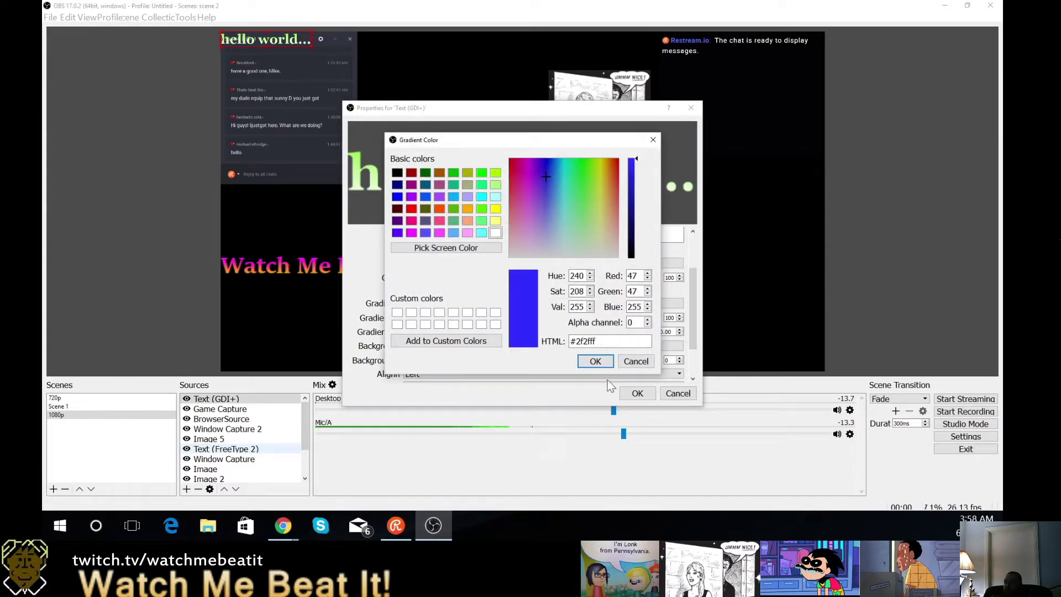
left_click(599, 366)
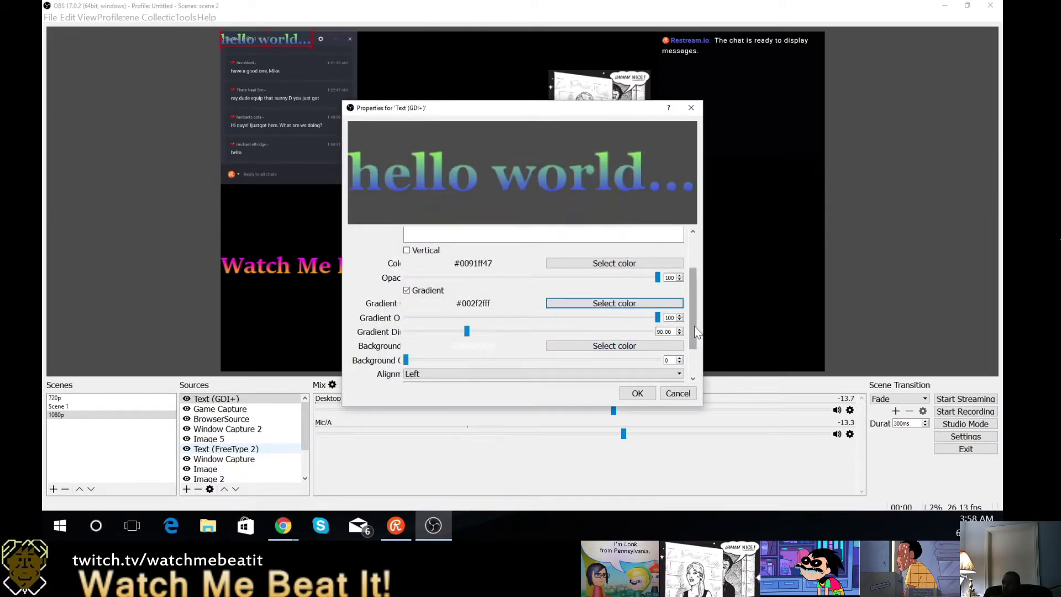
left_click_drag(694, 326, 696, 365)
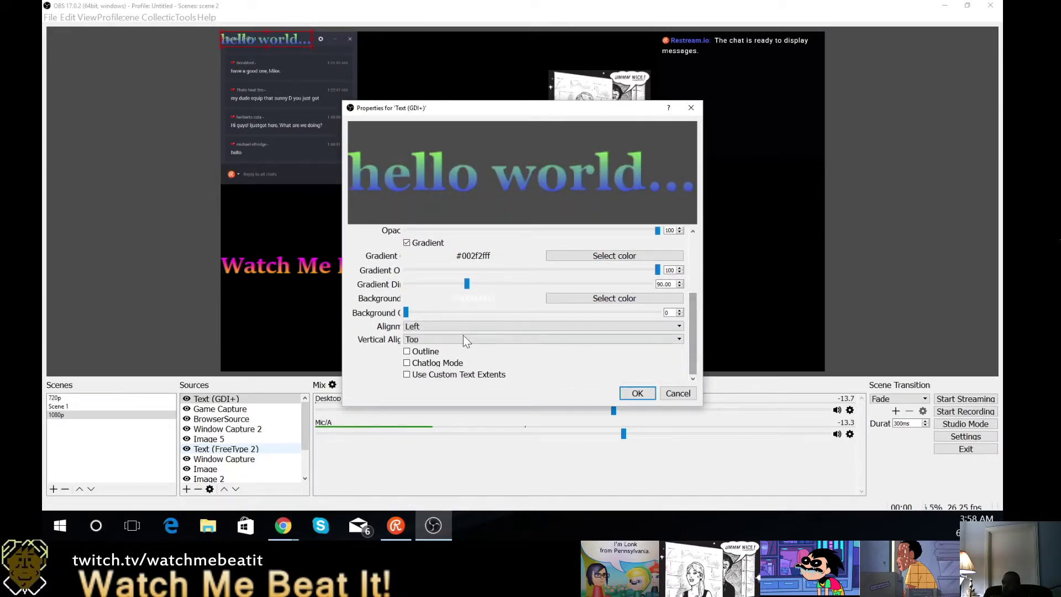
left_click(595, 297)
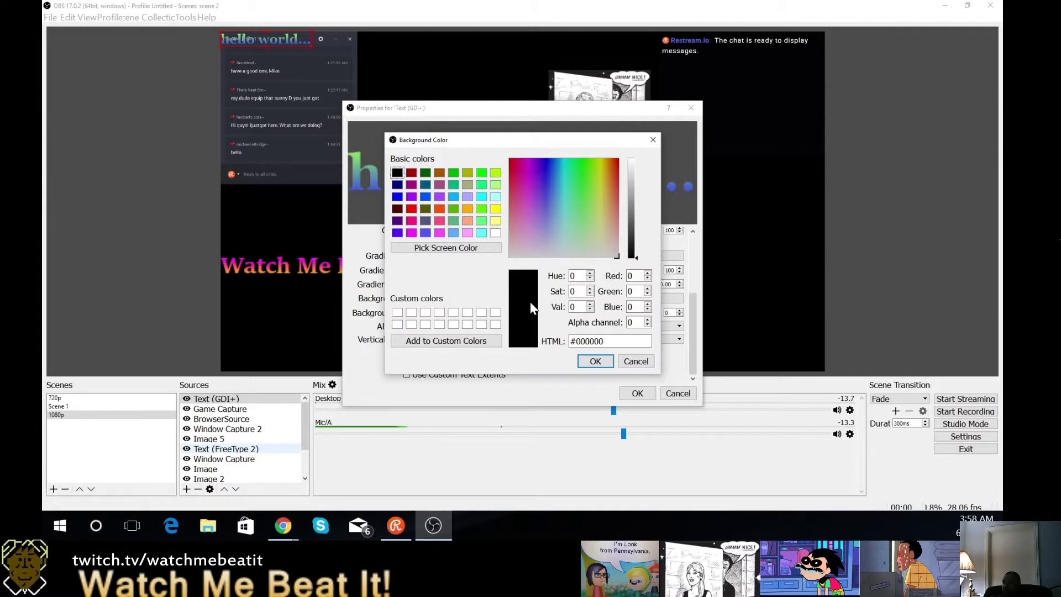
left_click(594, 358)
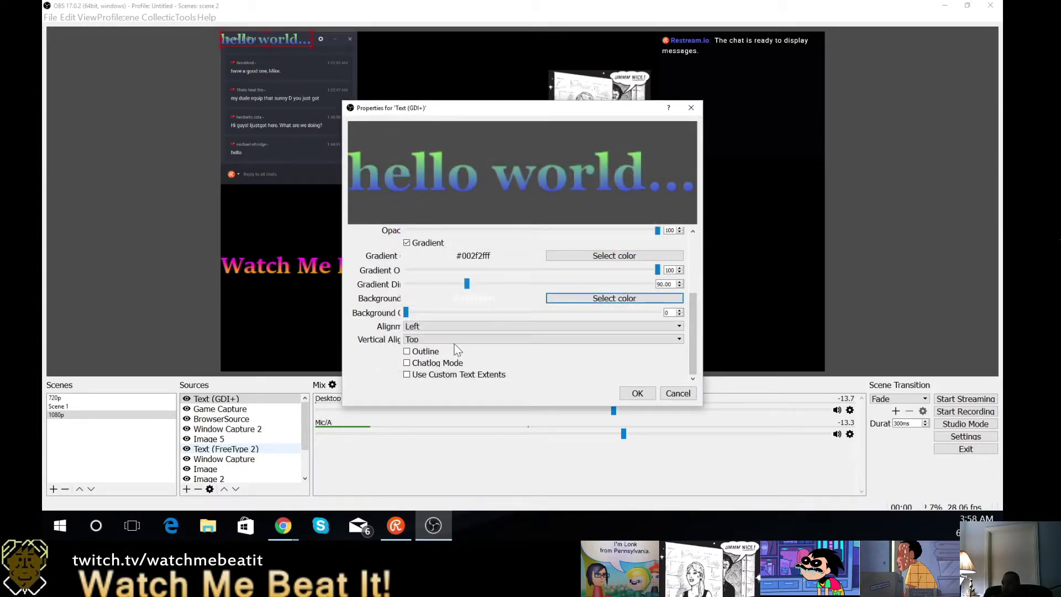
Enable a dark outline and move hello world... just above Watch Me Beat It!
left_click(407, 352)
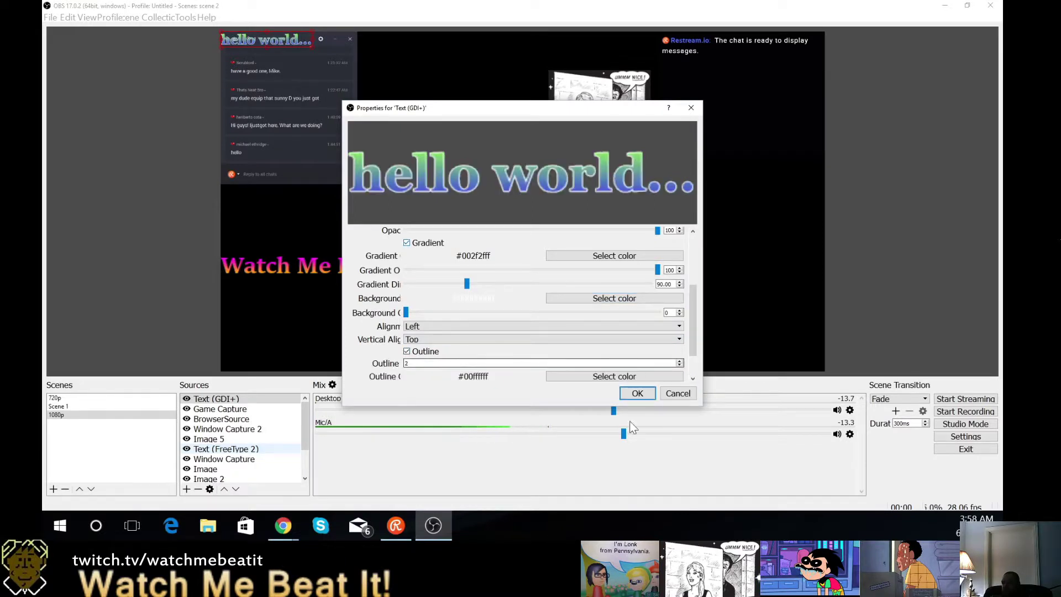
left_click(614, 376)
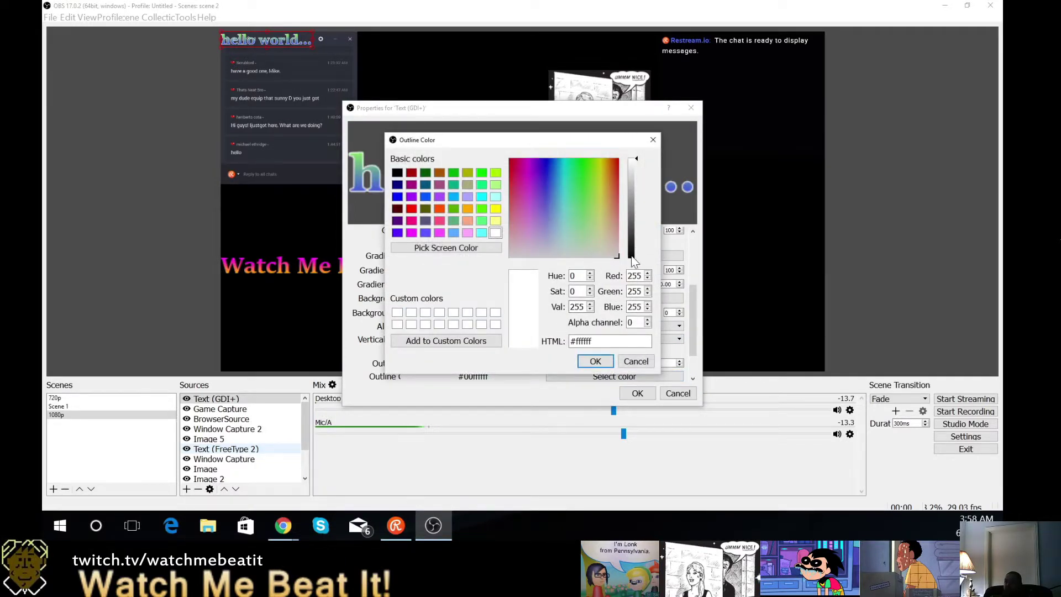
left_click(632, 257)
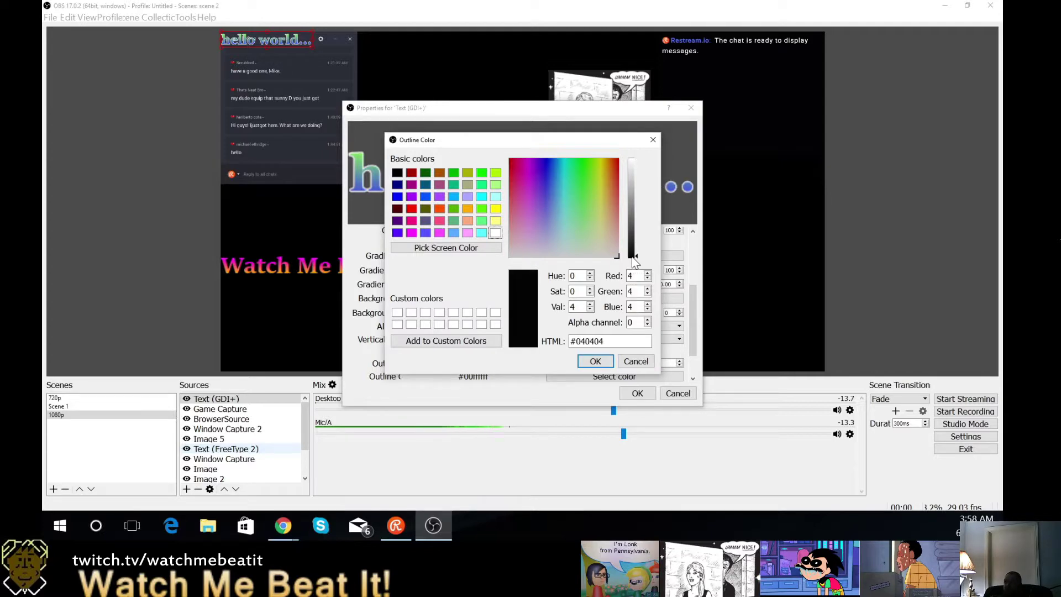
left_click(592, 361)
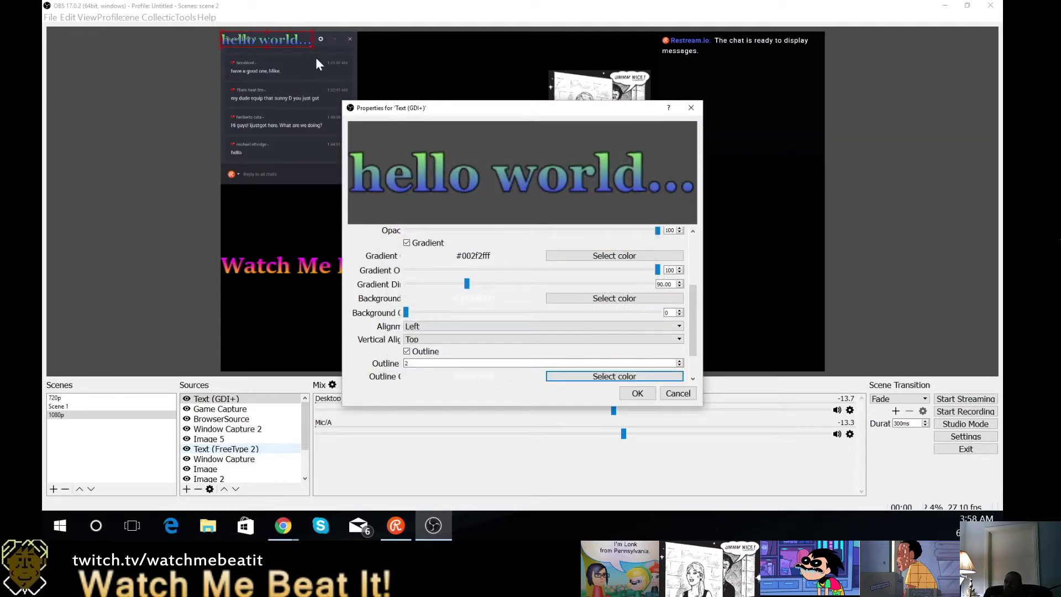
left_click_drag(280, 44, 280, 233)
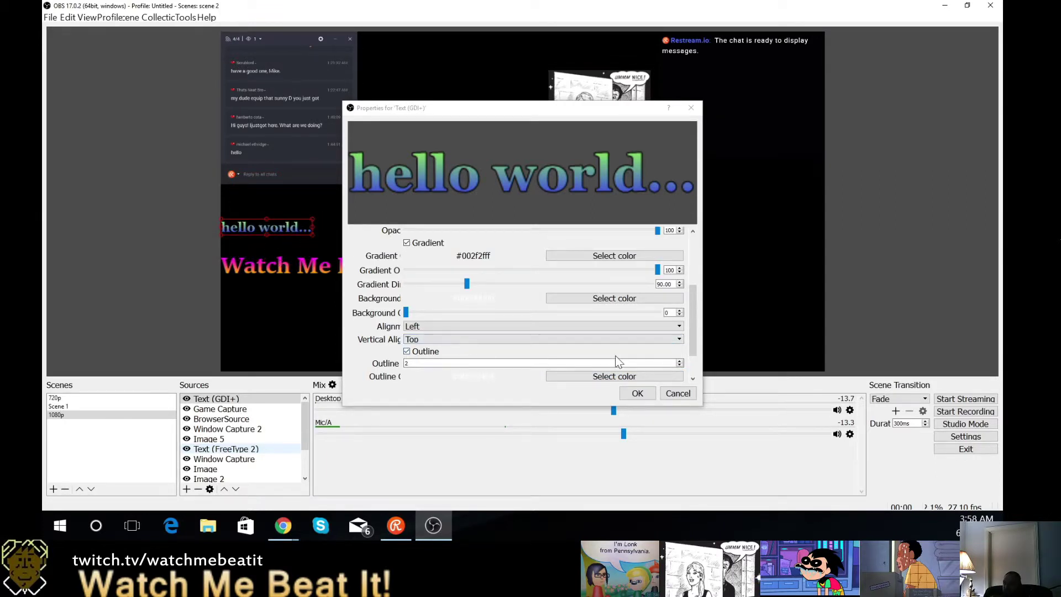
Settle the size-2 outline on pure black after trying white, and apply the text properties
left_click(619, 376)
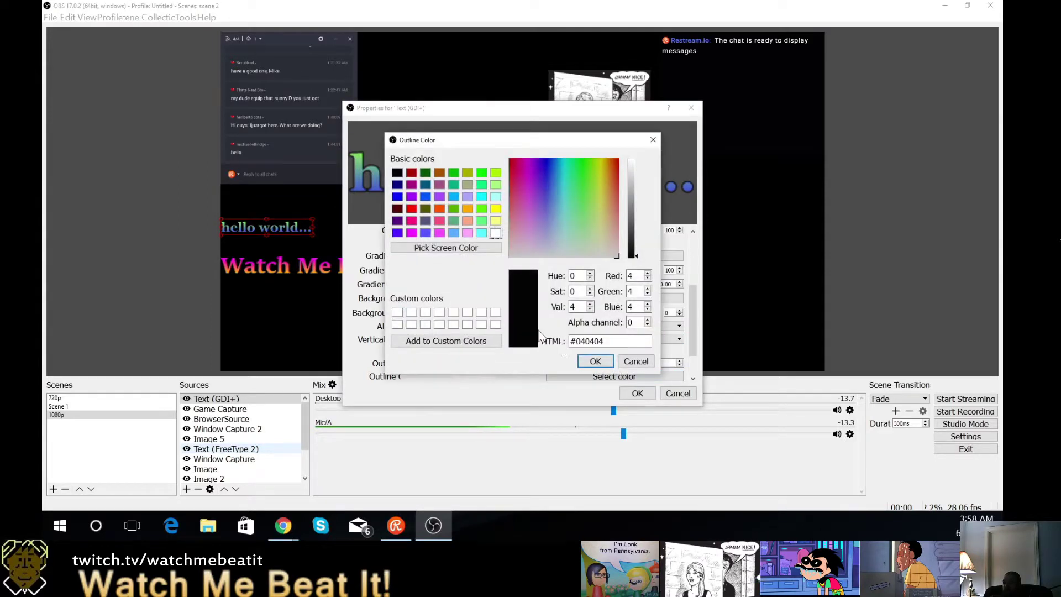
left_click(495, 232)
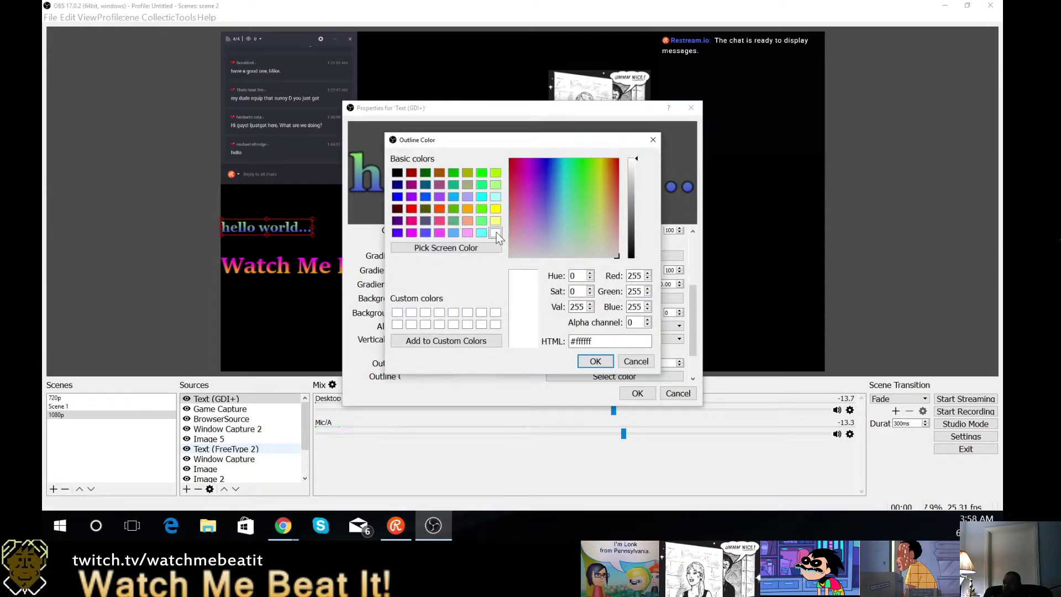
left_click(596, 362)
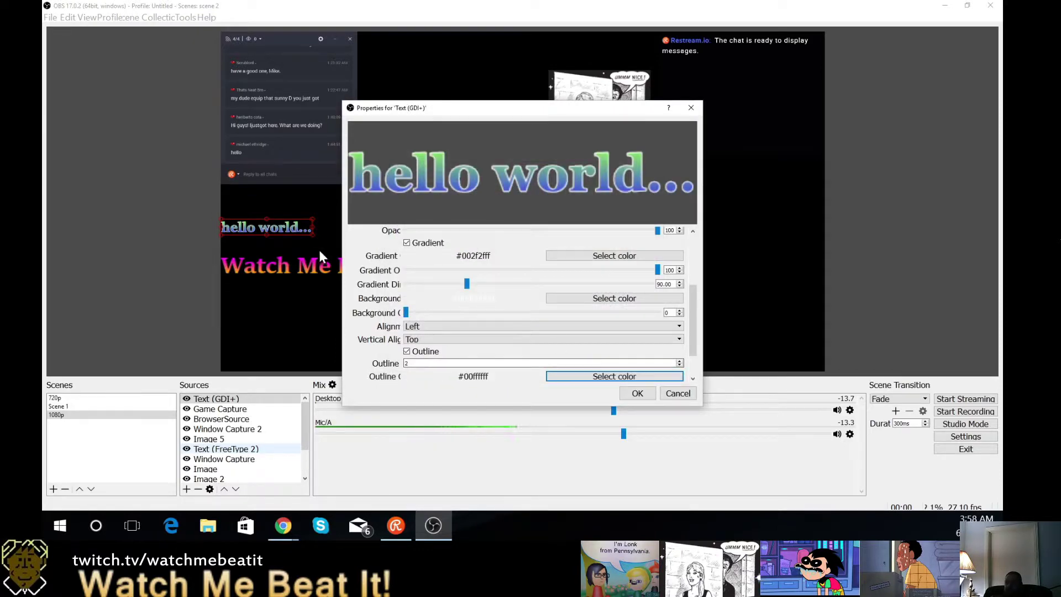
left_click(630, 376)
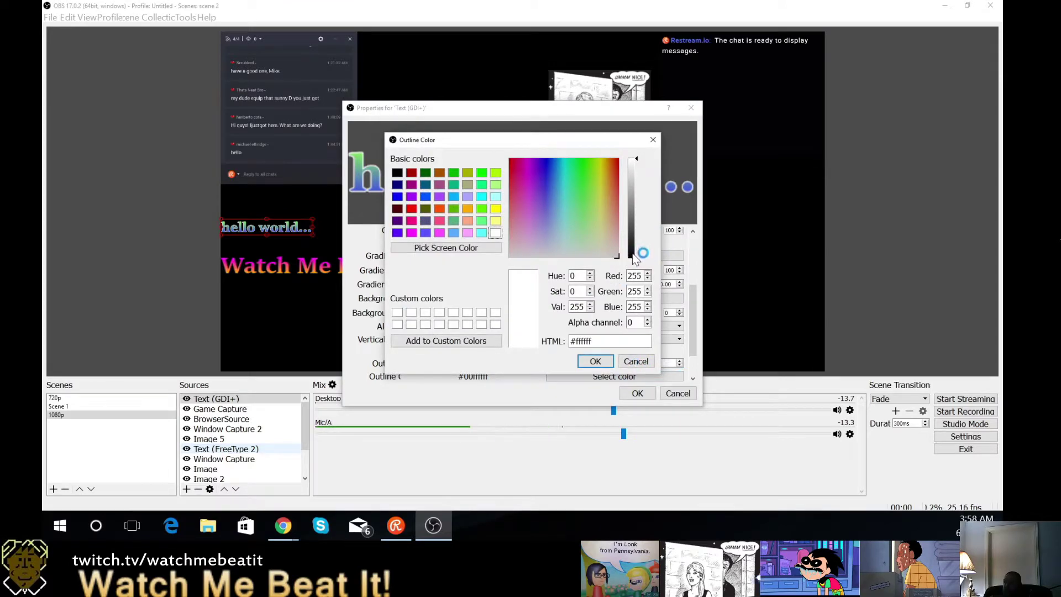
left_click(632, 256)
left_click_drag(634, 260, 635, 271)
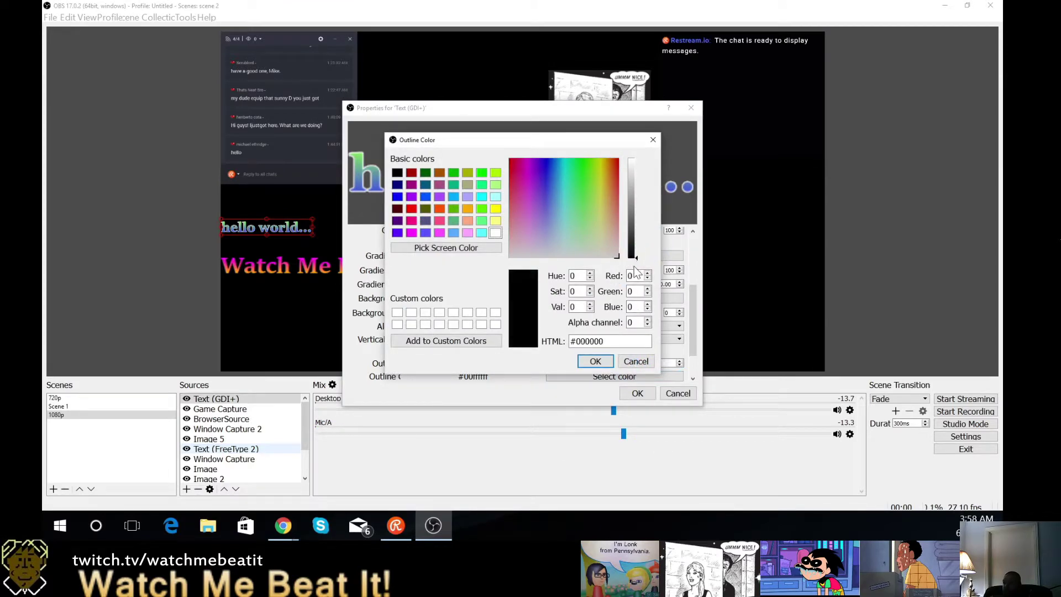
left_click(595, 360)
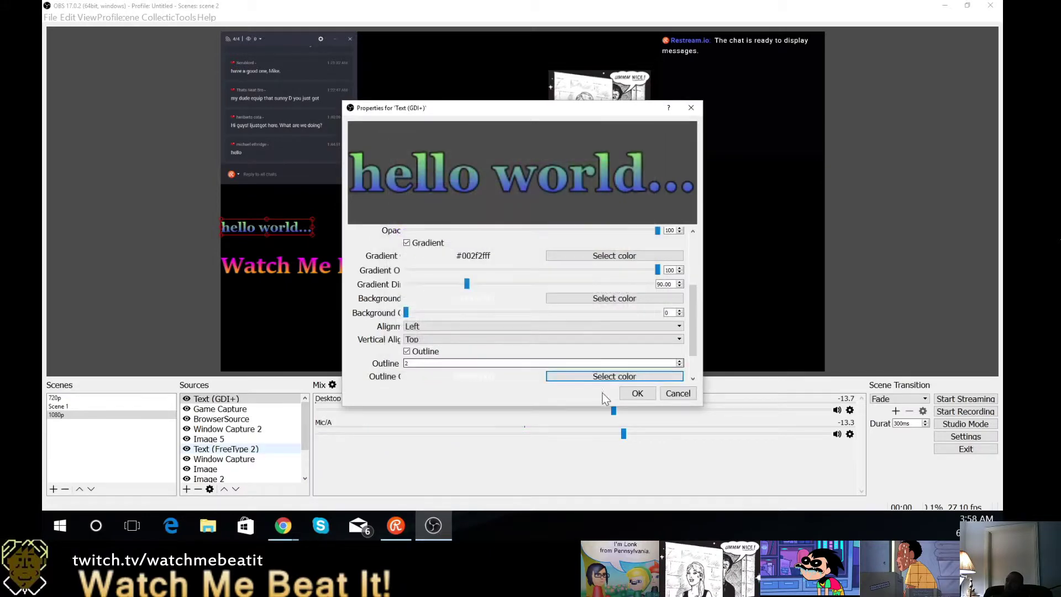
left_click(637, 394)
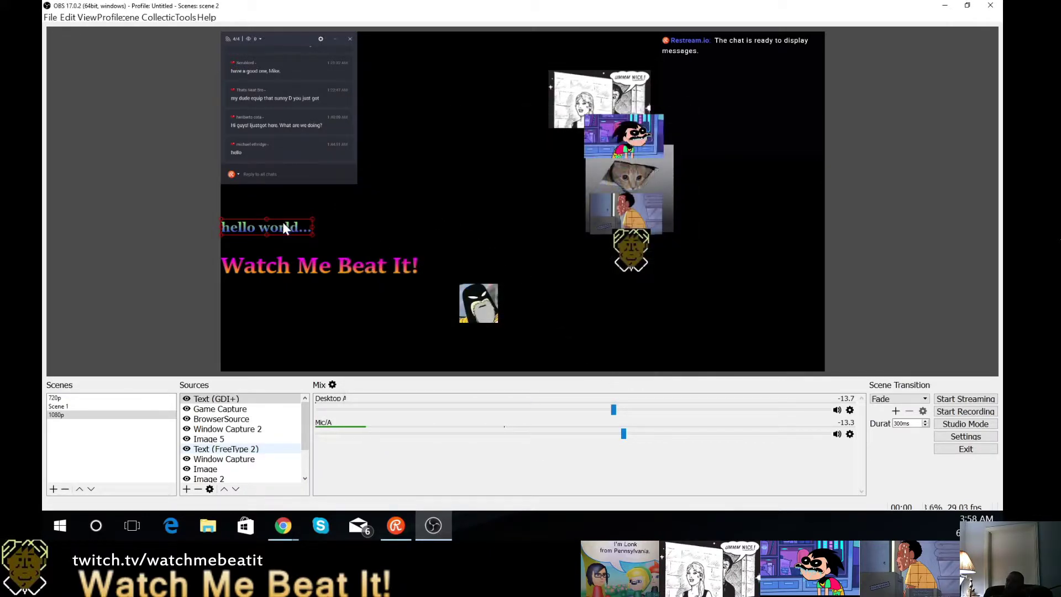
Put 'Watch Me Beat It!' just above 'hello world...' and move the yellow-shirt and face images to the bottom row
left_click_drag(279, 225, 299, 322)
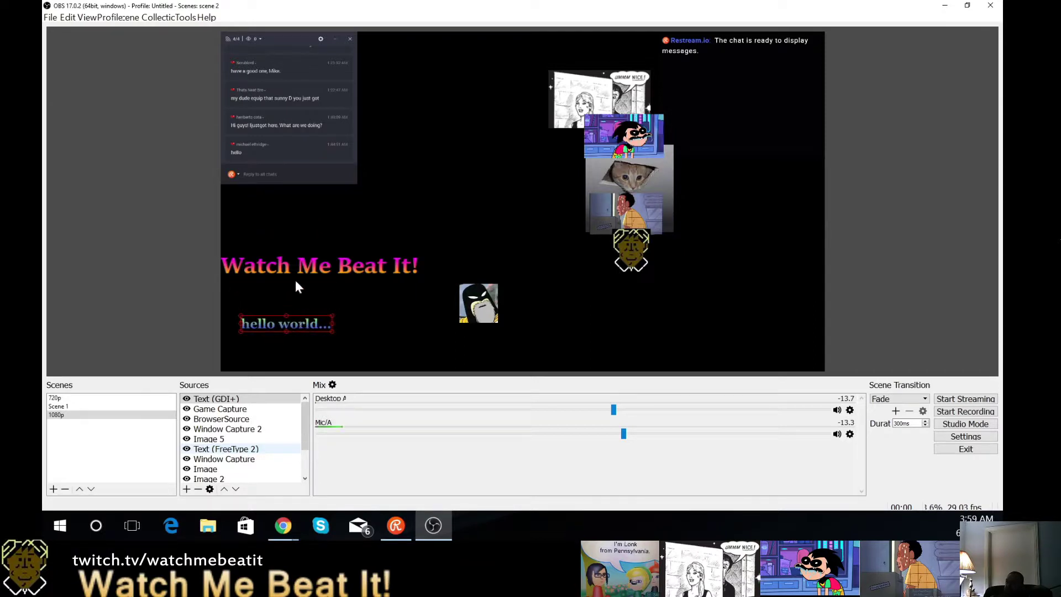
left_click_drag(300, 262, 302, 298)
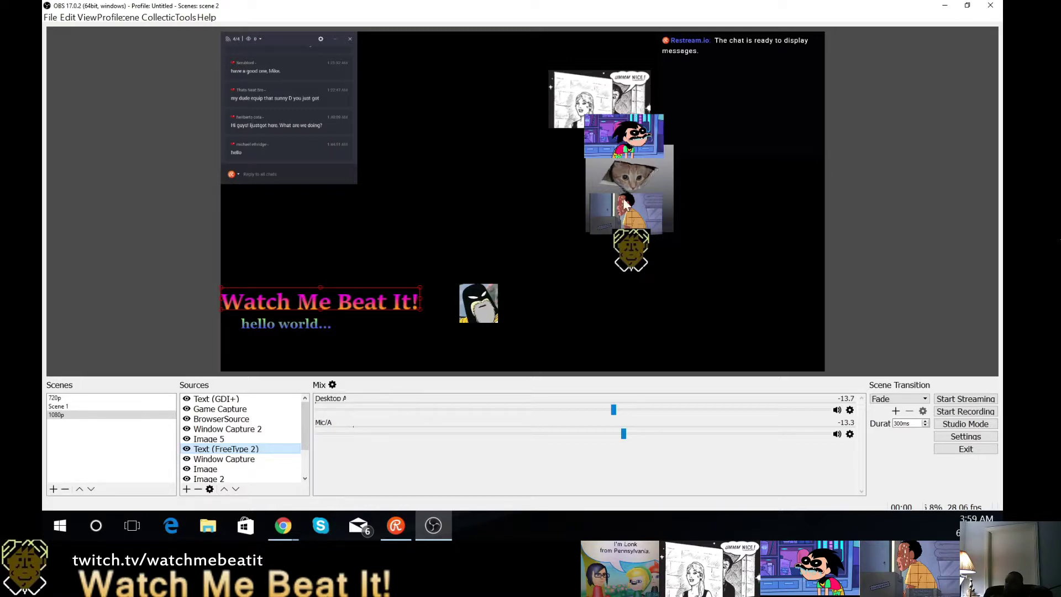
left_click_drag(623, 202, 561, 312)
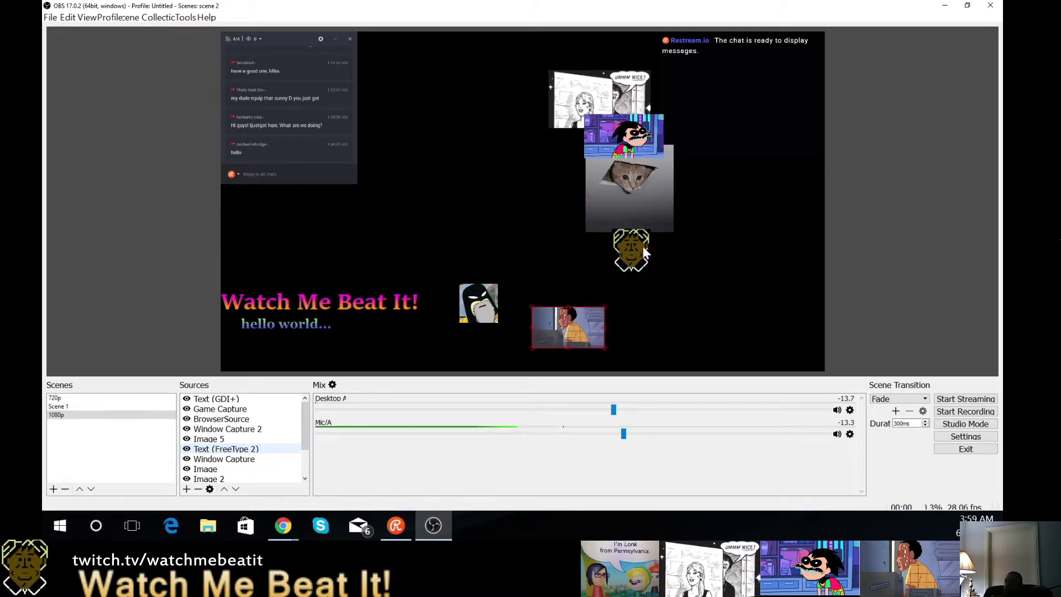
left_click_drag(649, 257, 531, 328)
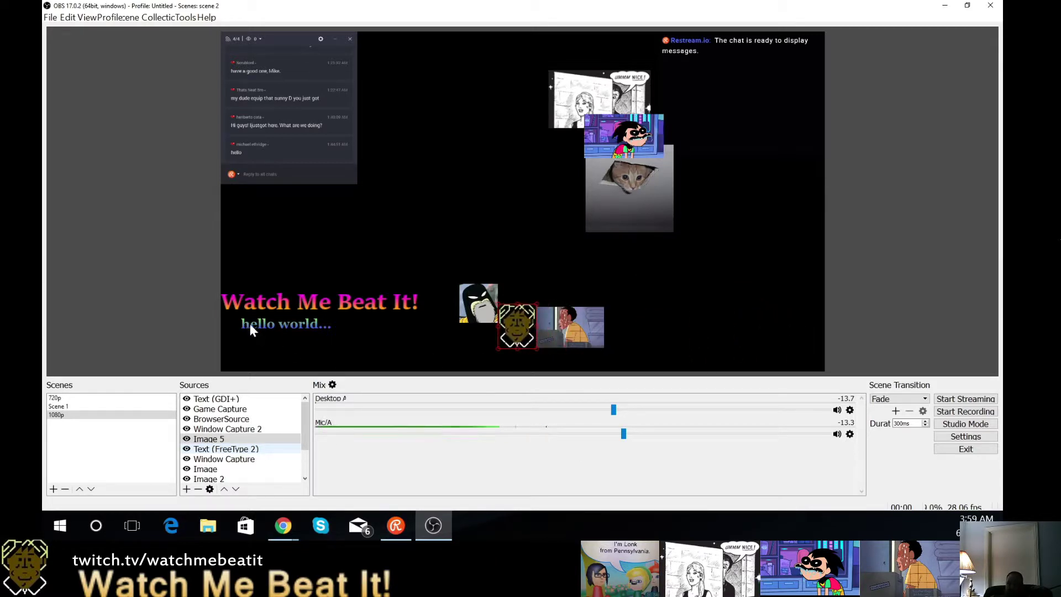
Add a Video Capture Device source with its default name and default webcam settings
left_click(236, 398)
right_click(236, 398)
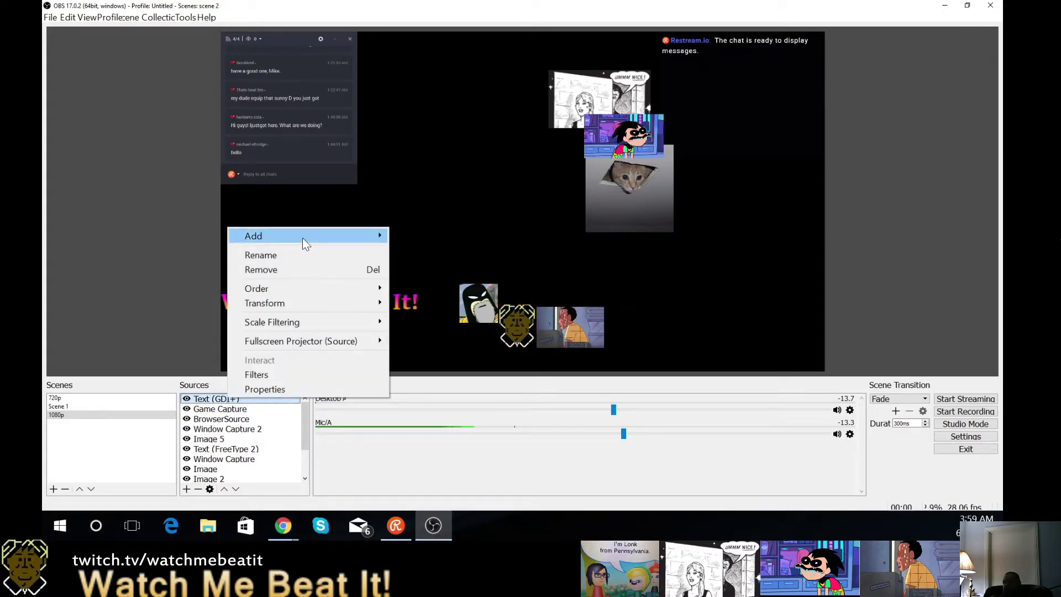
mouse_move(301, 237)
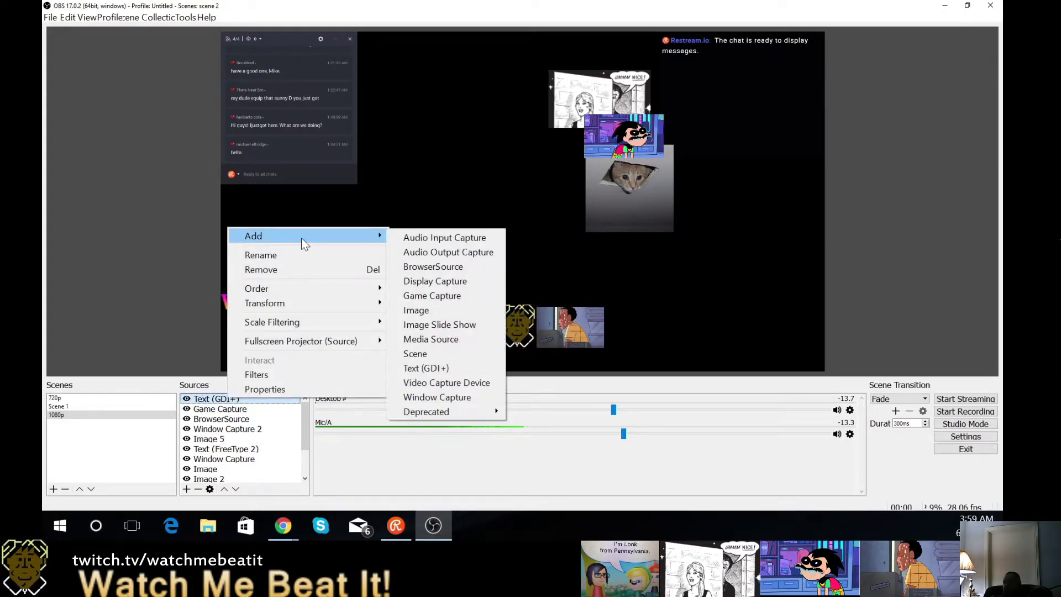
left_click(469, 384)
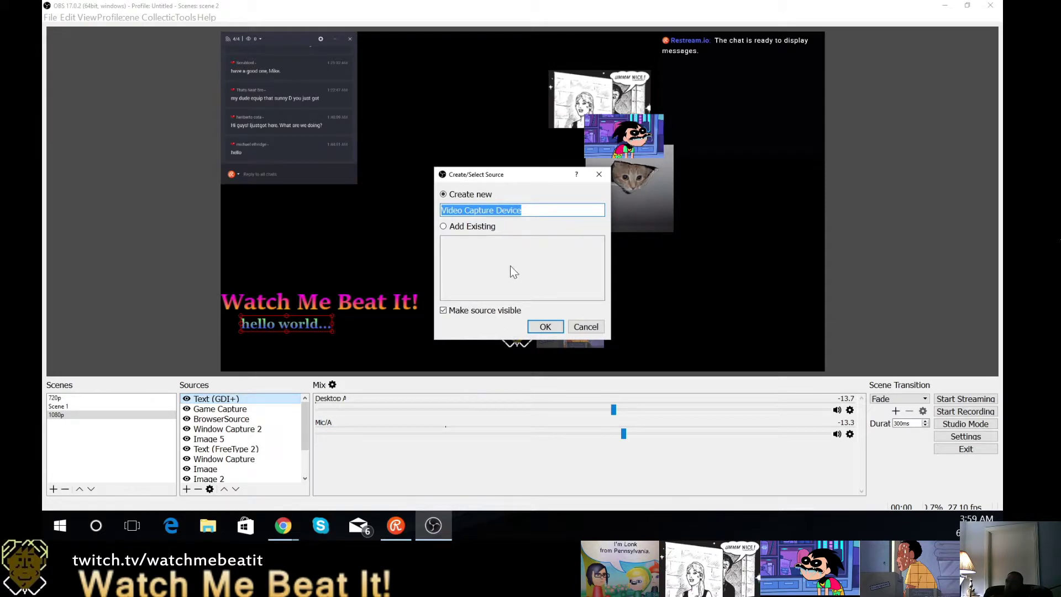
left_click(545, 327)
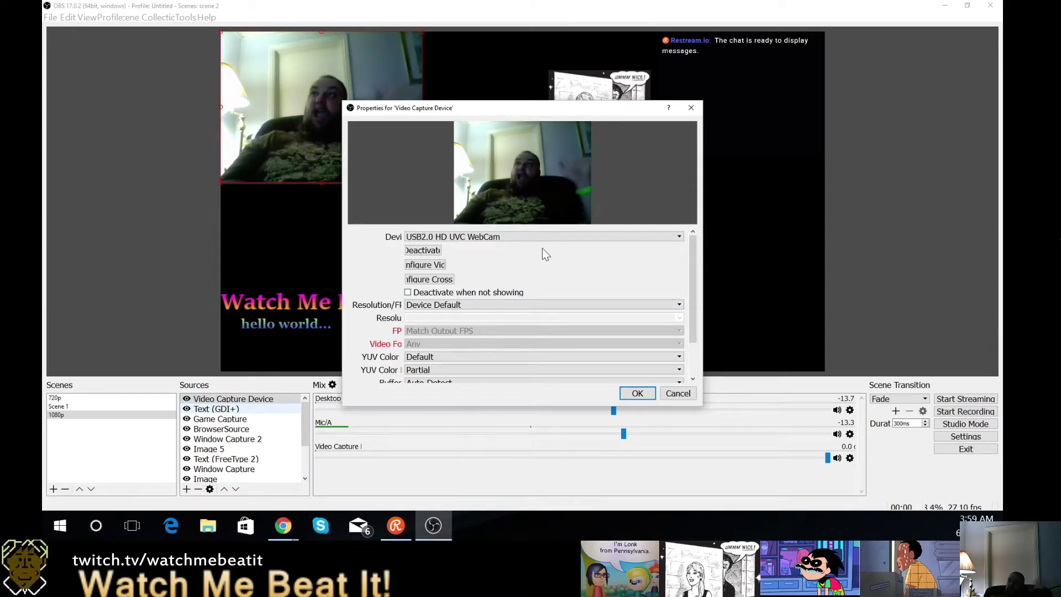
left_click(635, 393)
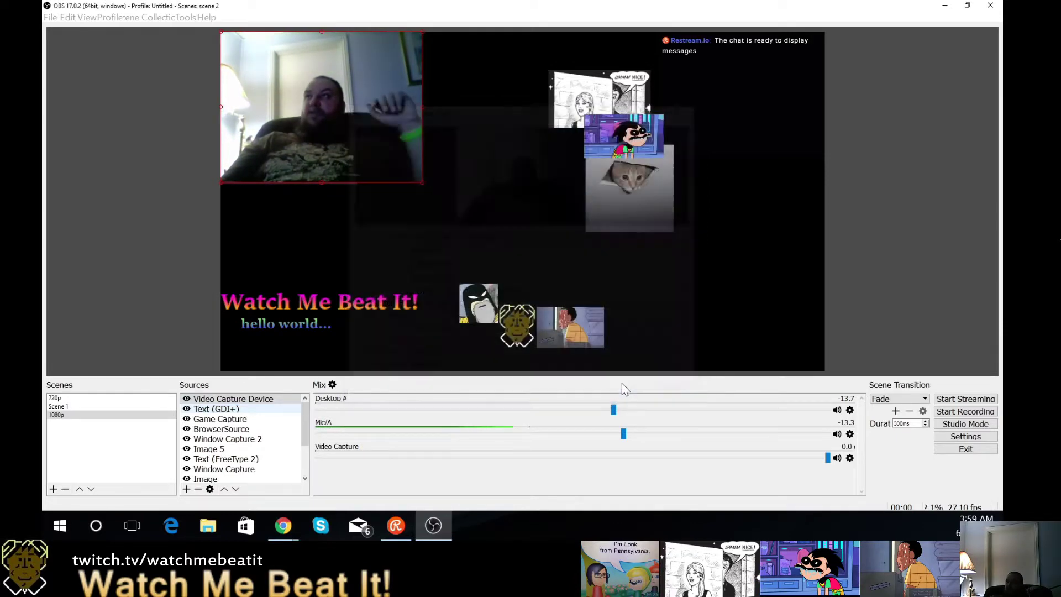
Shrink the webcam into the bottom-right corner and drag the cat, cartoon and comic images into the bottom row
left_click_drag(372, 142, 767, 330)
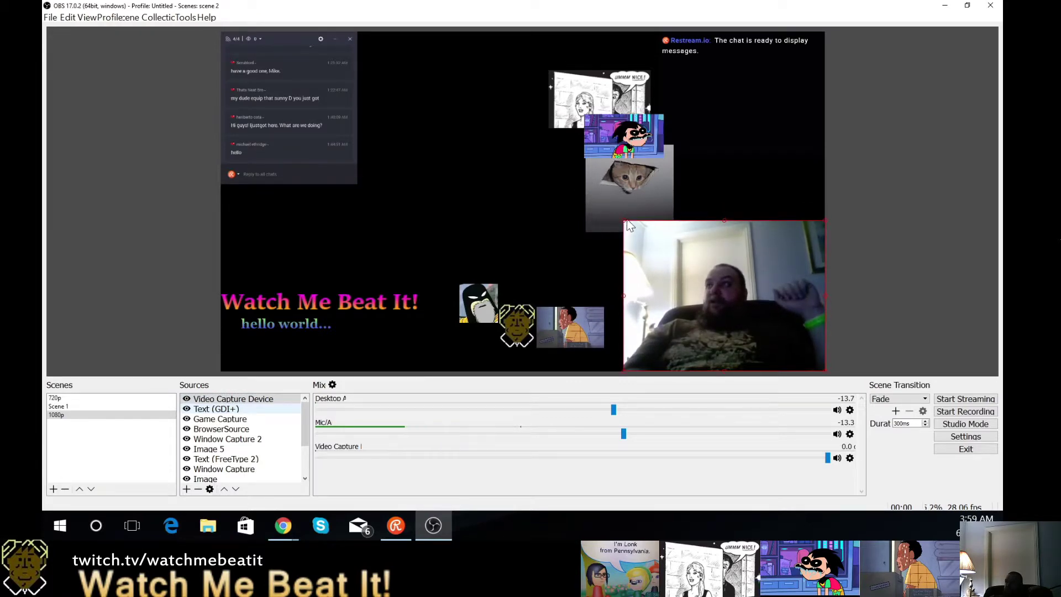
left_click_drag(626, 222, 717, 322)
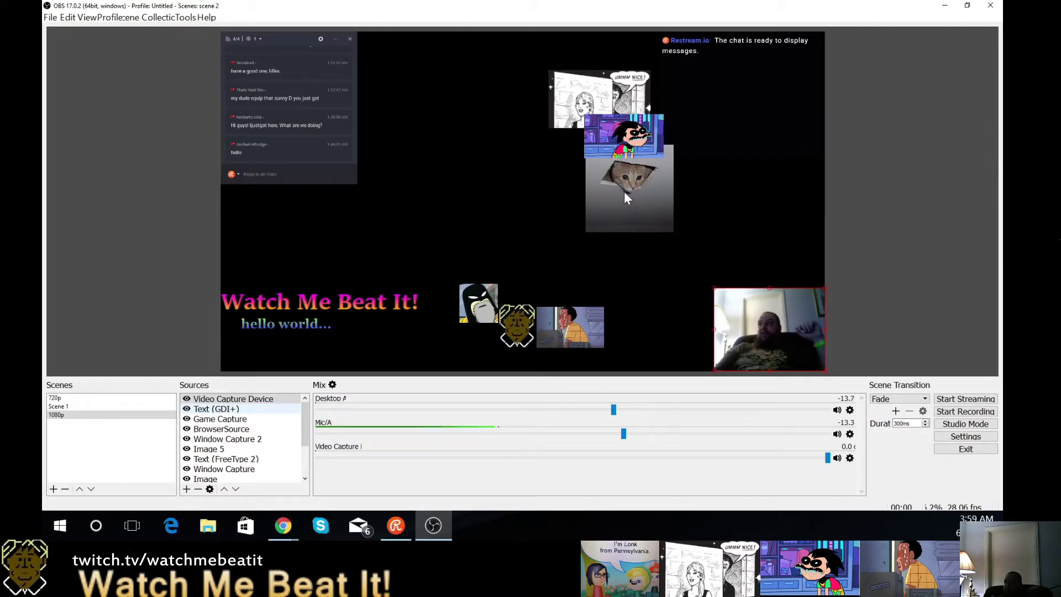
left_click_drag(625, 192, 658, 336)
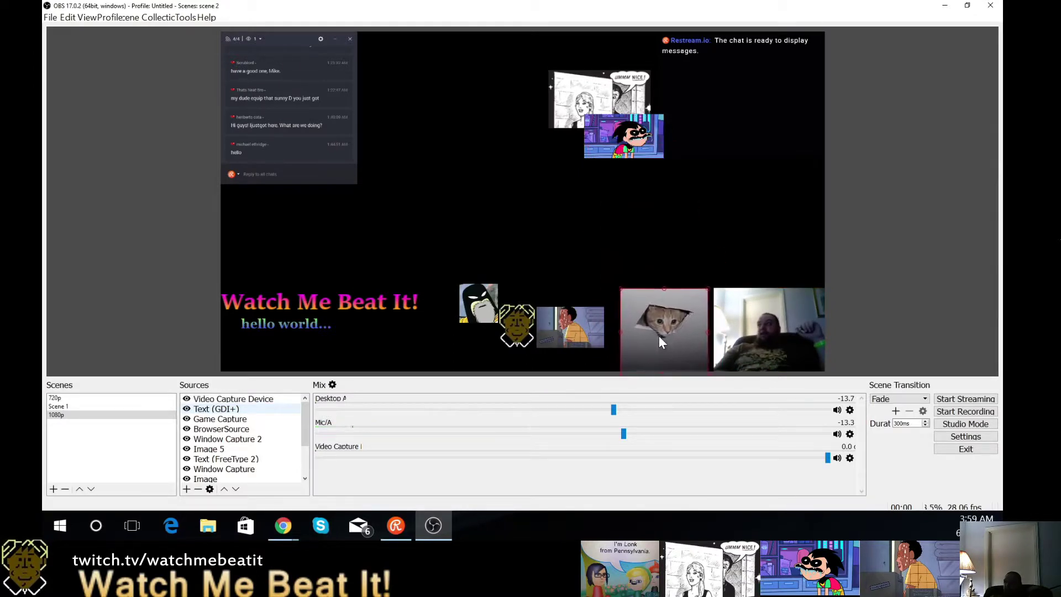
left_click_drag(622, 153, 446, 353)
left_click_drag(605, 126, 387, 356)
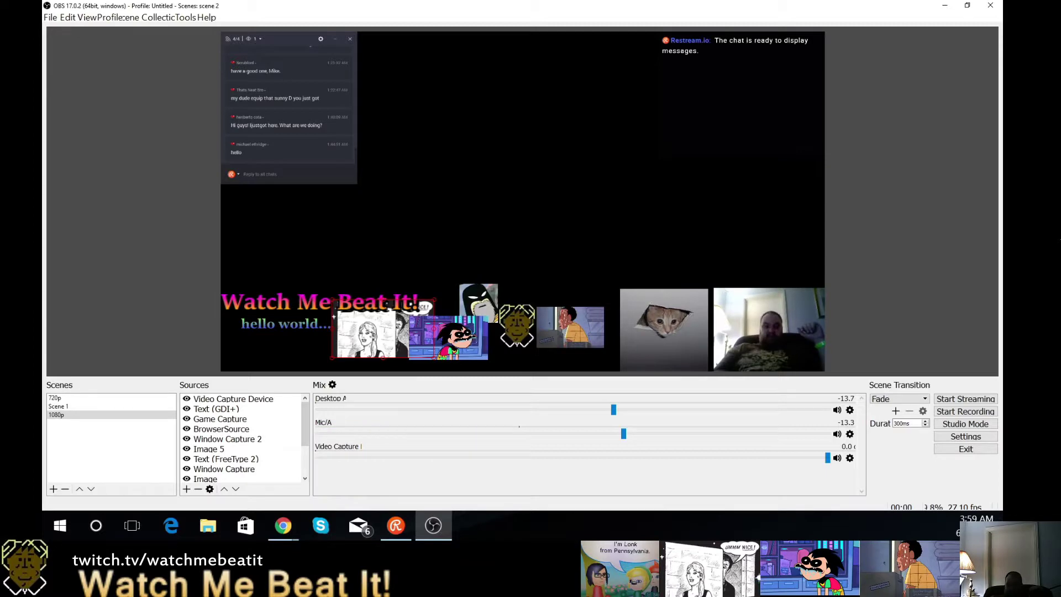
Toggle the desktop with Super+D and return to the OBS window showing the 1080p scene
key("super+d")
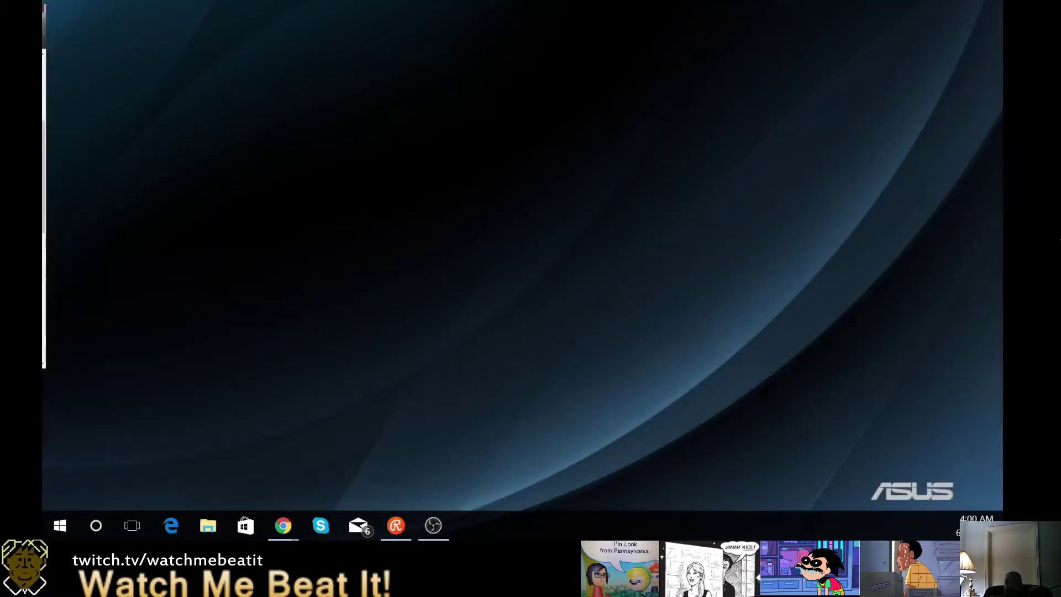
key("super+d")
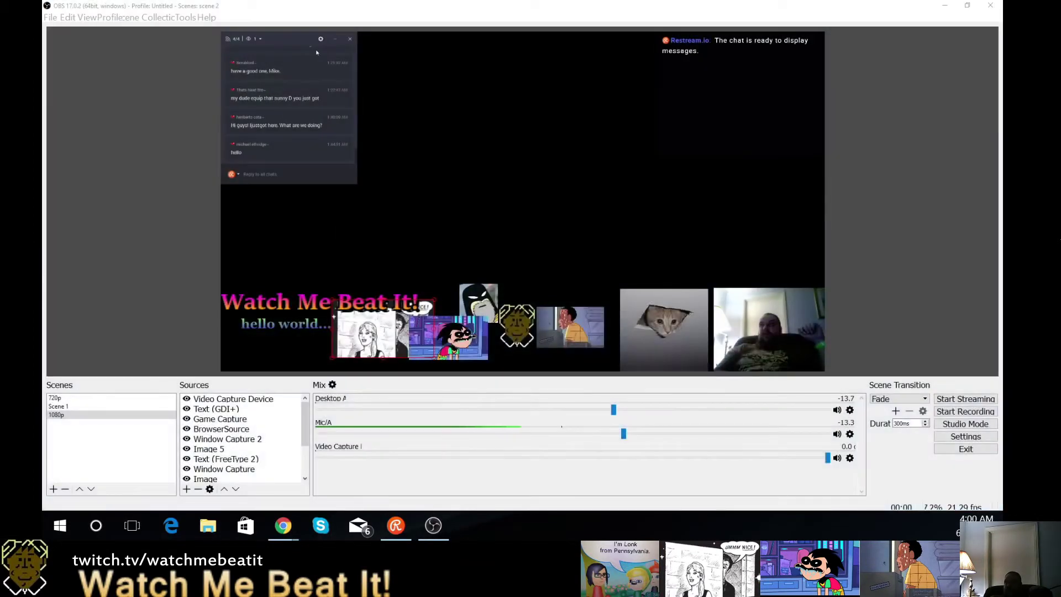
key("super+d")
key("super+d")
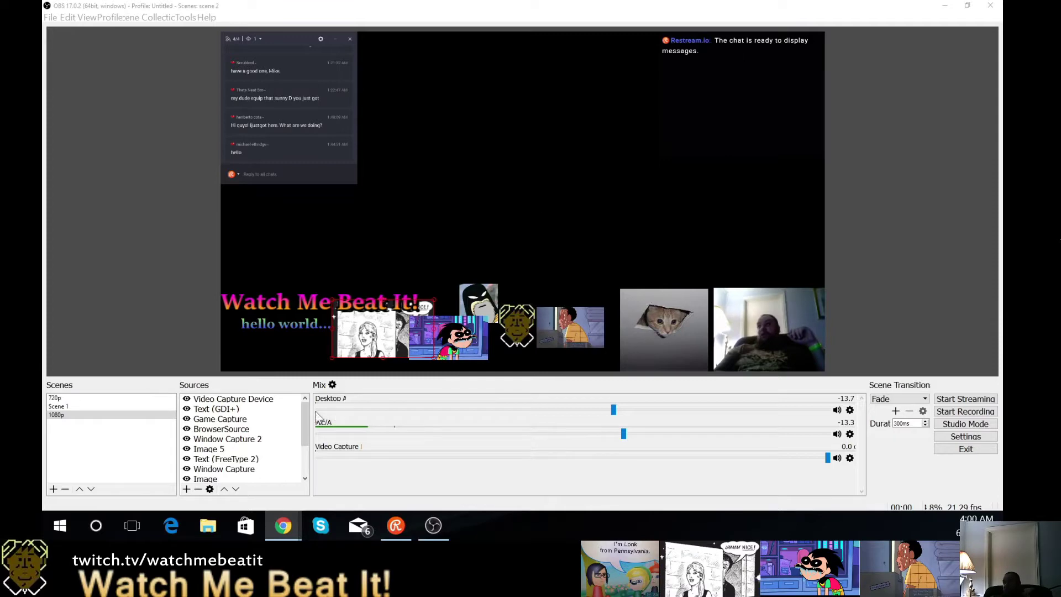
Reconfirm the browser chat source, then send a 'heloo' test message in the Restream chat
double_click(210, 431)
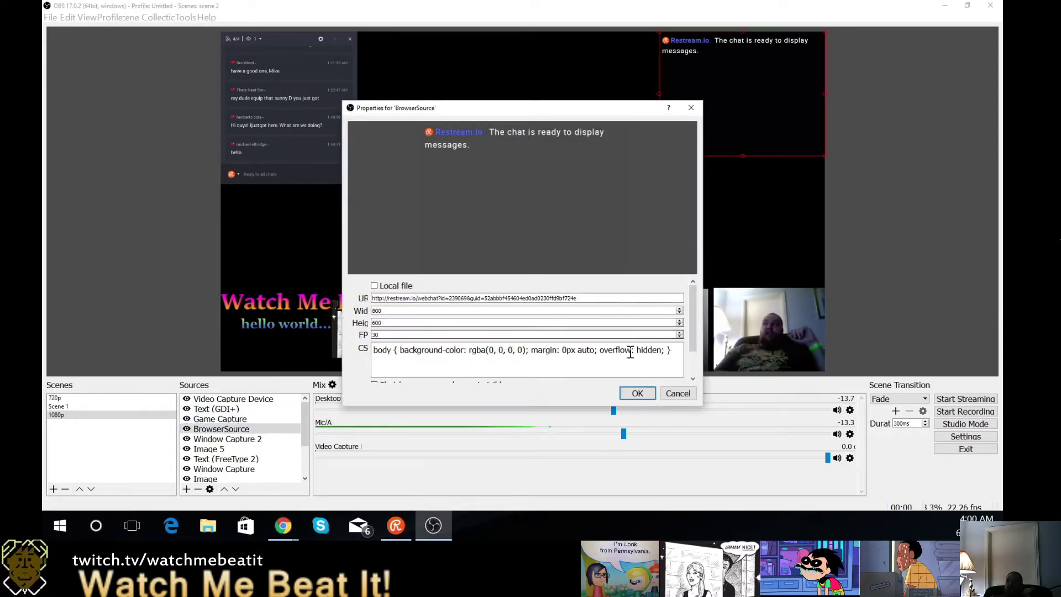
left_click(637, 393)
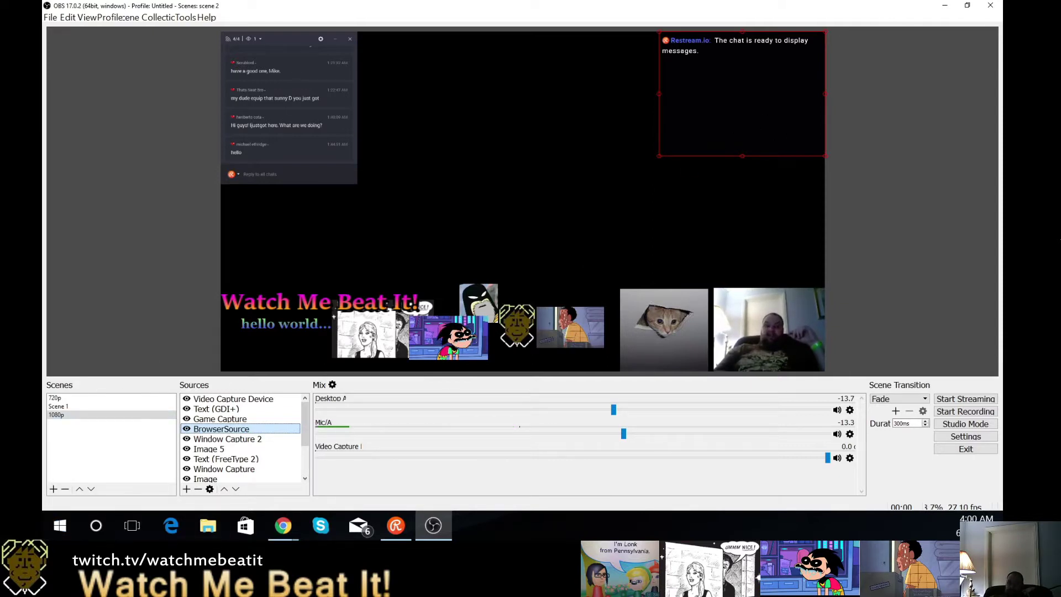
key("alt+Tab")
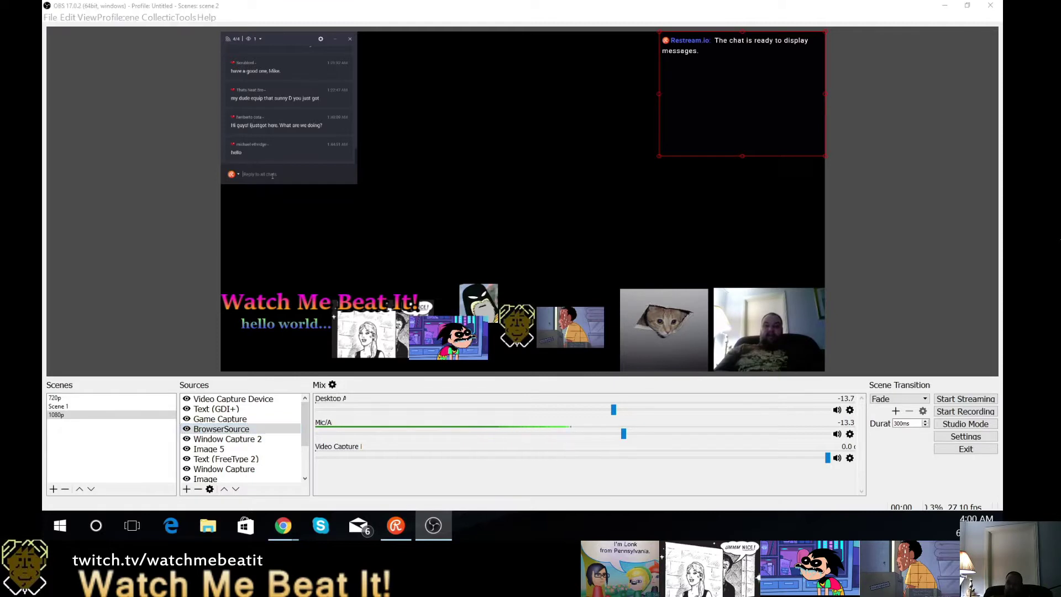
type("heloo")
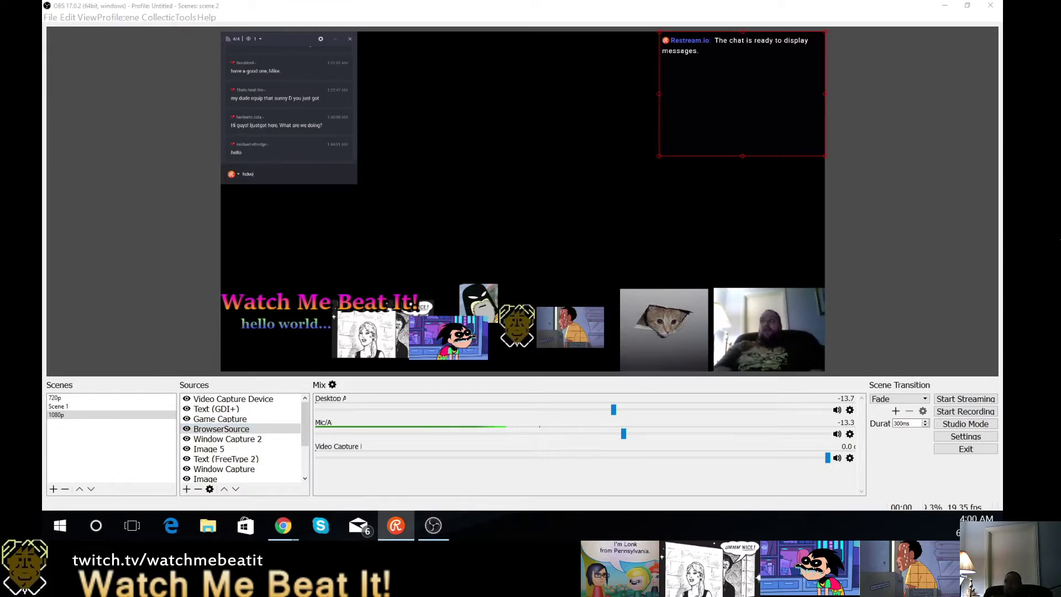
key("Return")
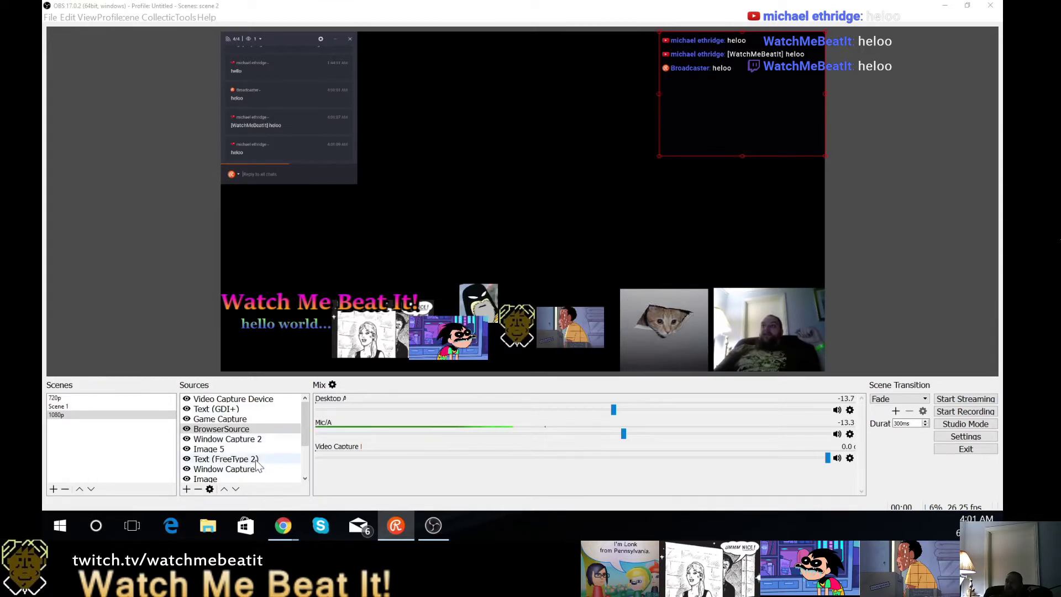
Start adding an Audio Input Capture source but cancel it, then open the Video Capture Device properties
left_click_drag(304, 419, 303, 432)
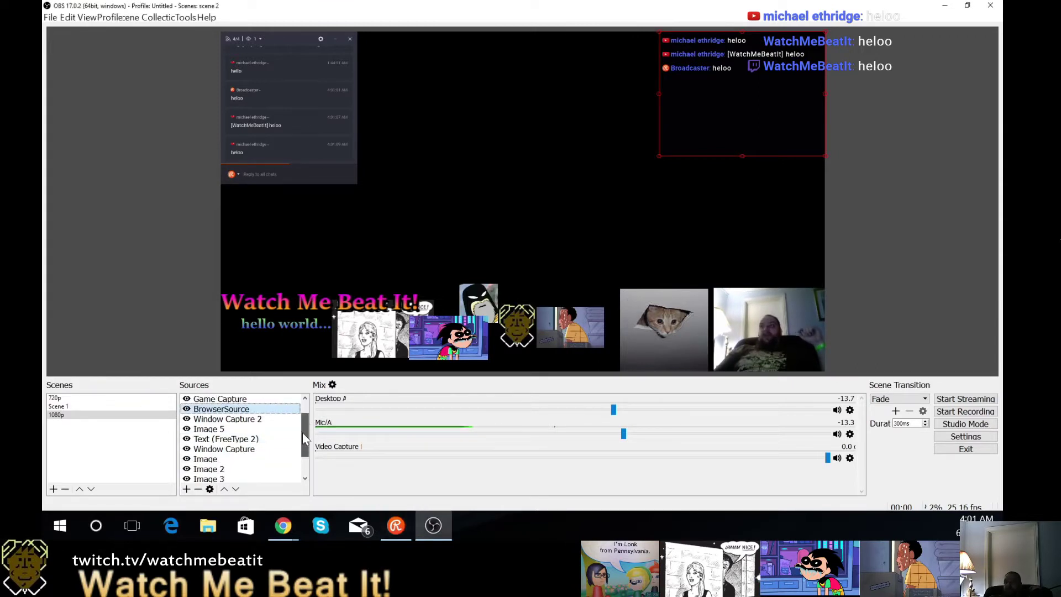
scroll(303, 433, "up", 2)
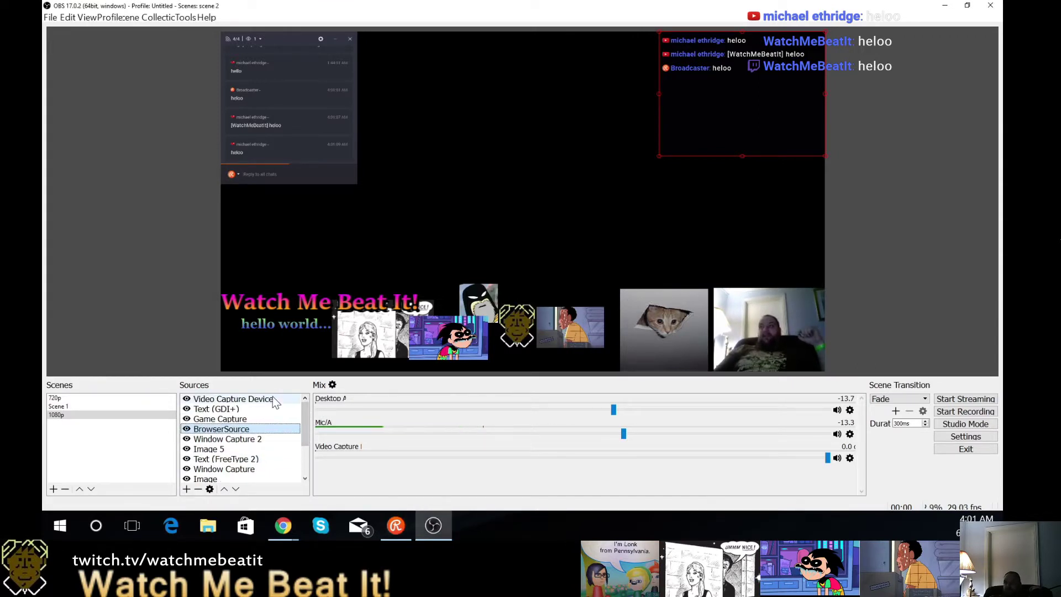
right_click(274, 398)
mouse_move(361, 220)
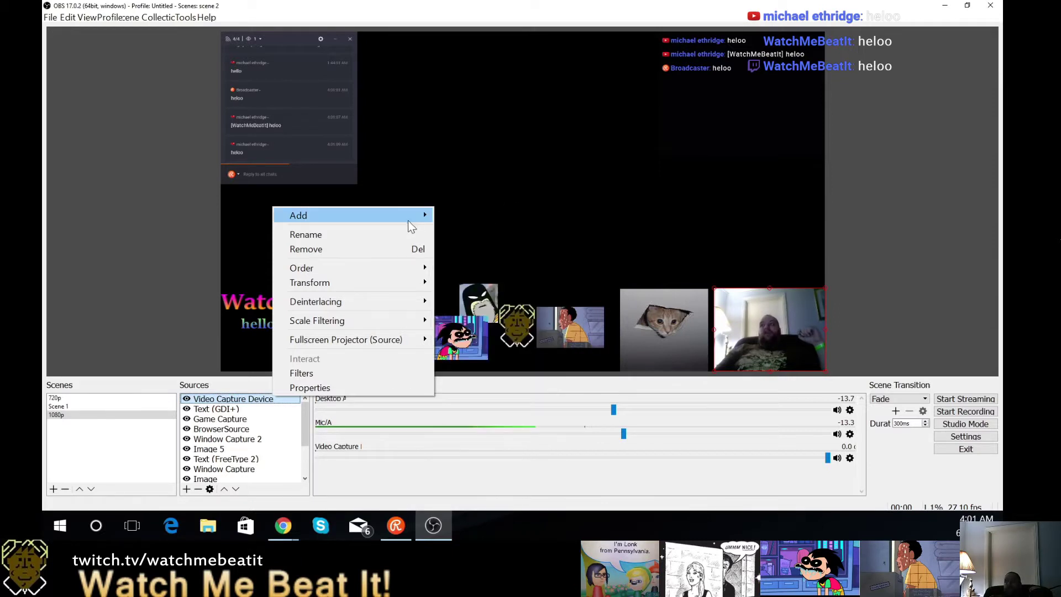
mouse_move(408, 220)
left_click(476, 216)
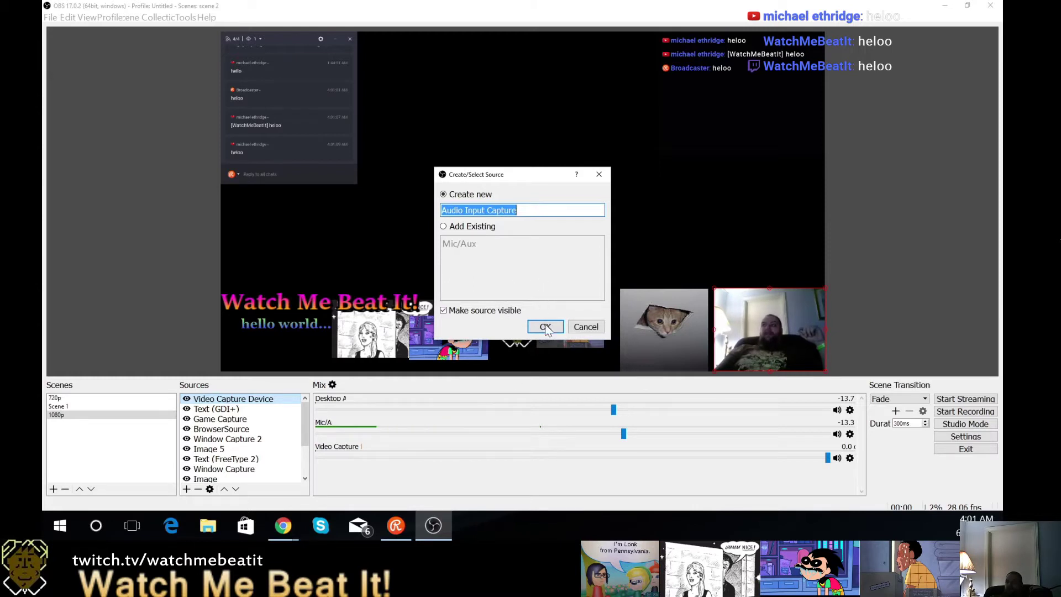
left_click(586, 327)
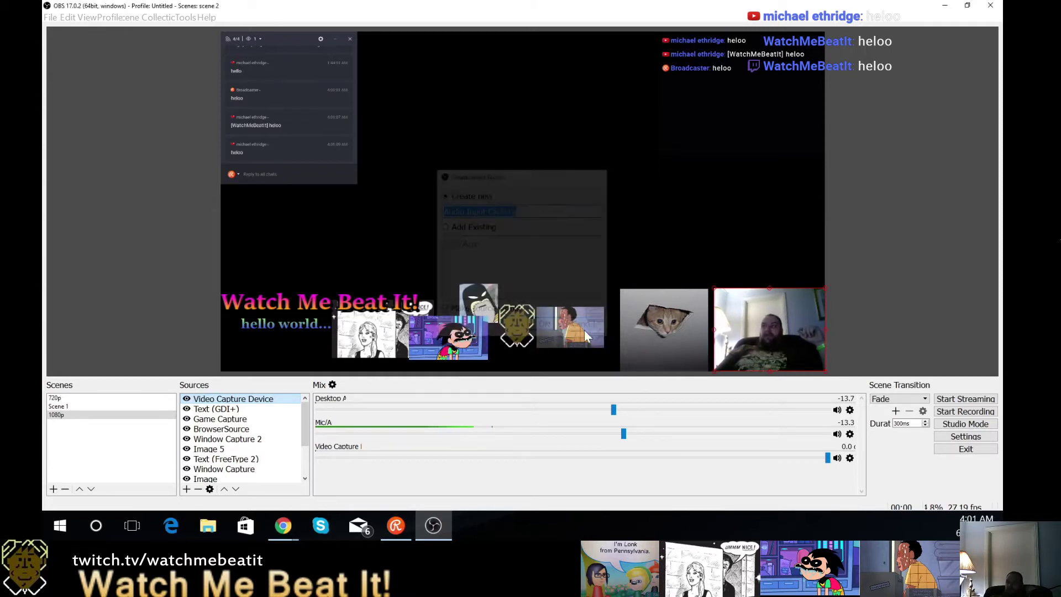
double_click(273, 399)
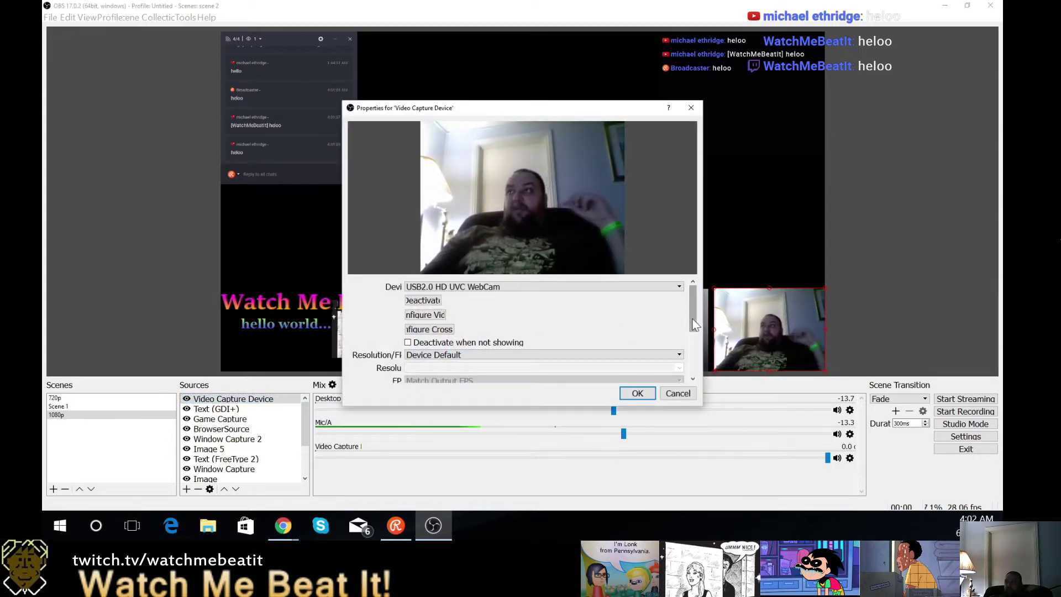
Close the webcam properties, then reopen them to check the Device list and close again without changes
scroll(691, 343, "down", 5)
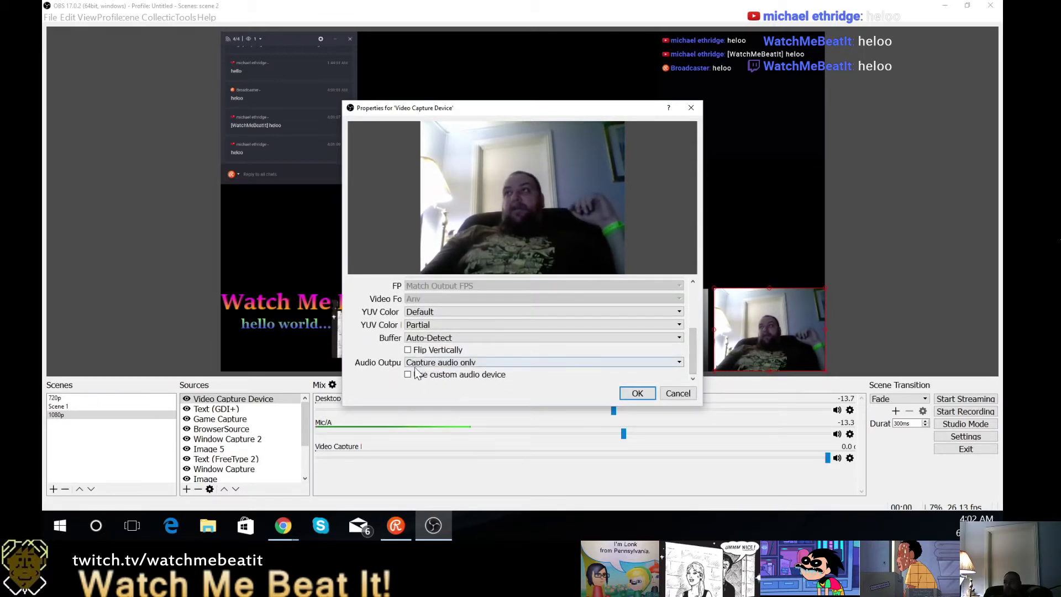
left_click(672, 393)
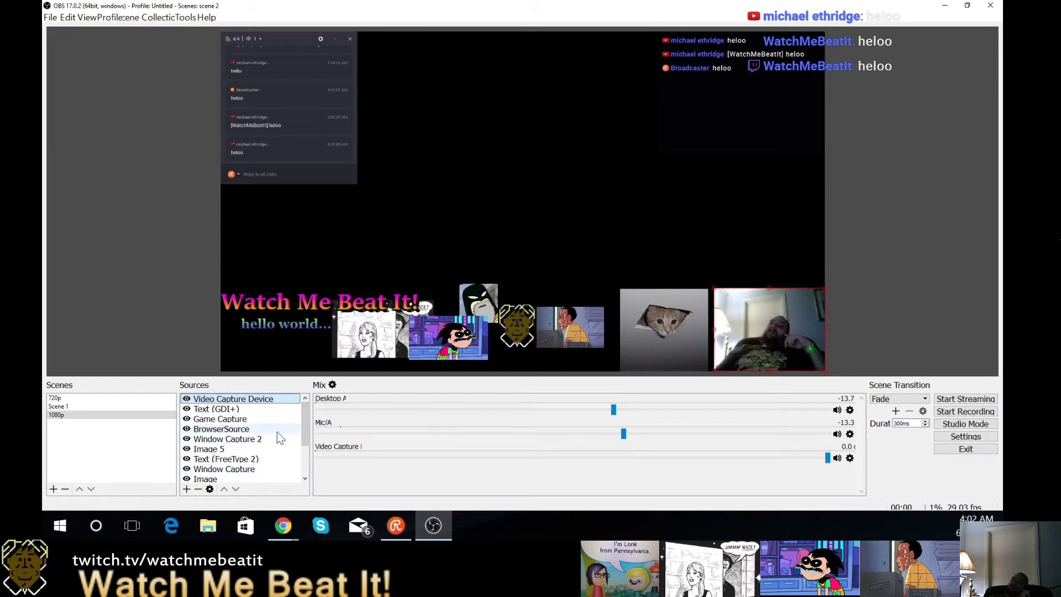
double_click(282, 400)
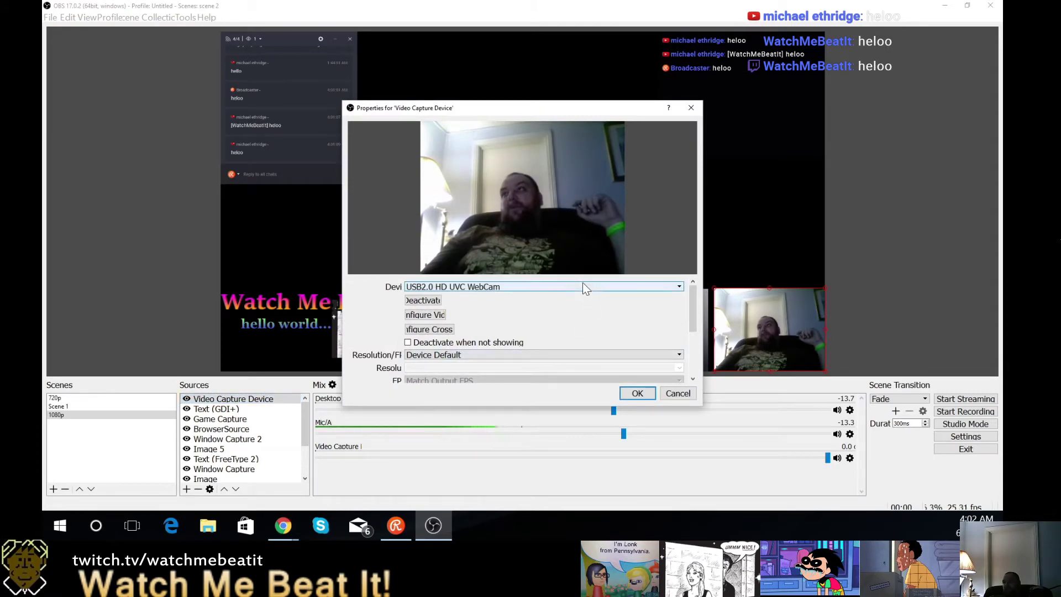
left_click(579, 284)
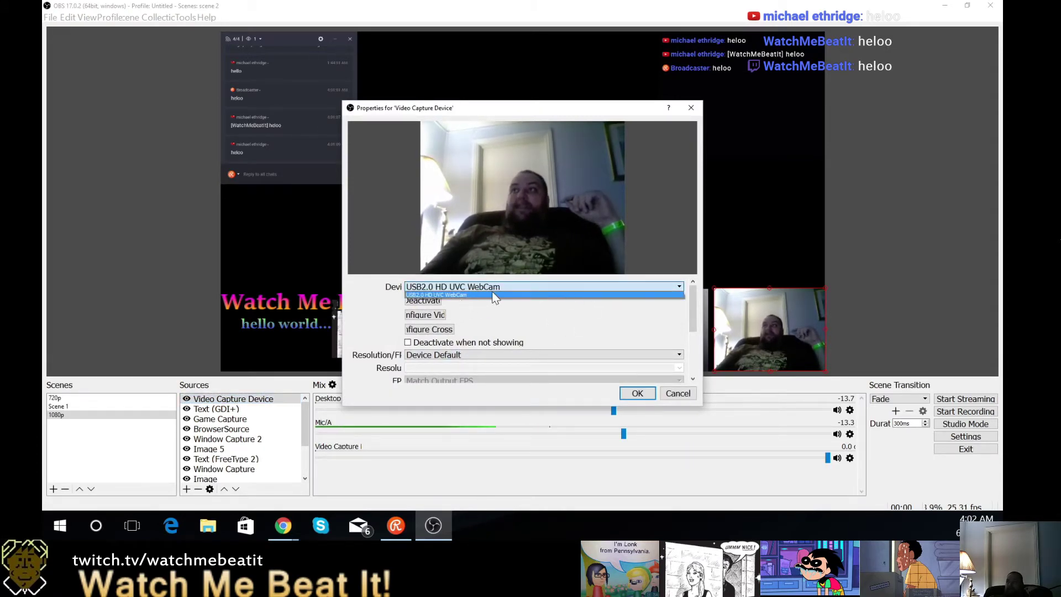
left_click(674, 394)
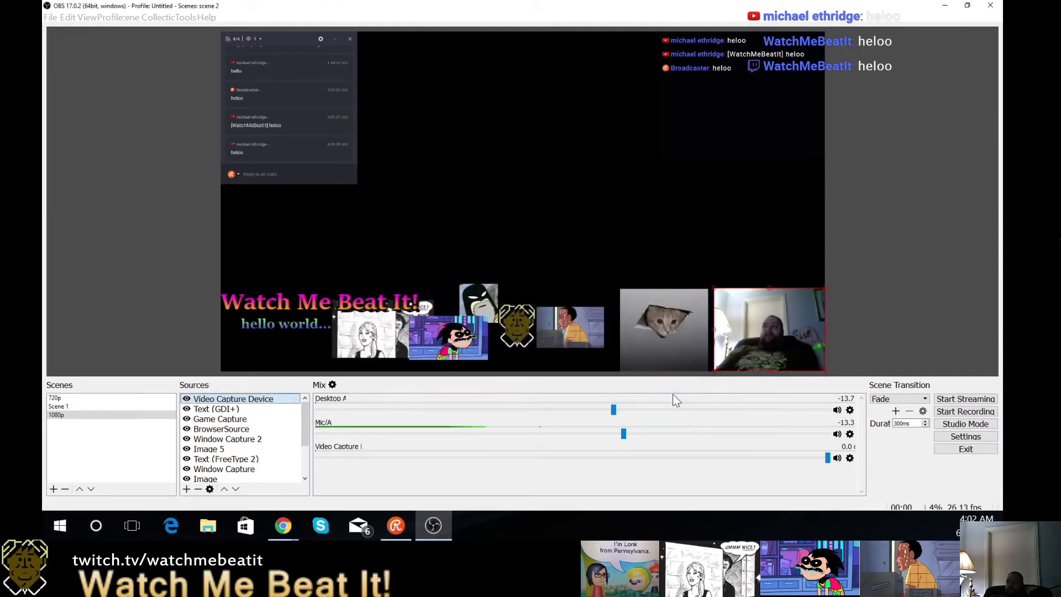
Dismiss one source menu, then begin adding a second Video Capture Device source, named Video Capture Device 1
right_click(258, 399)
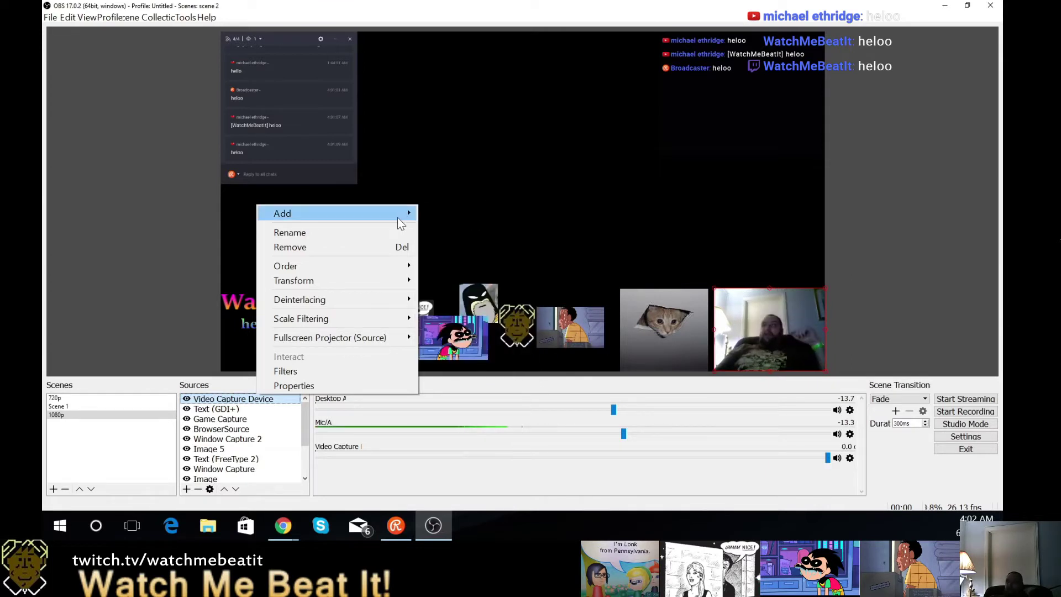
mouse_move(403, 218)
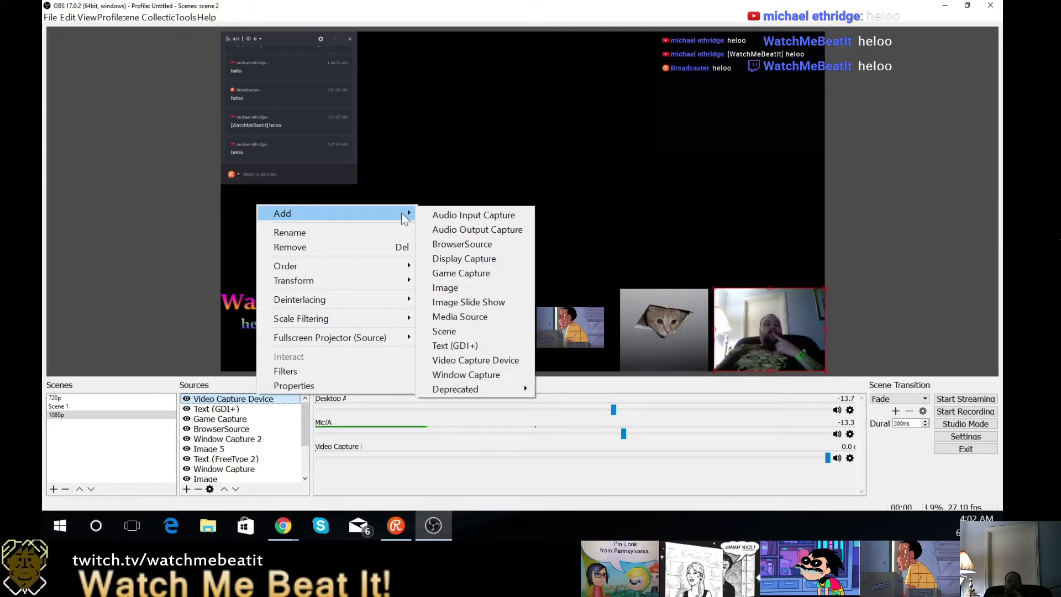
left_click(445, 147)
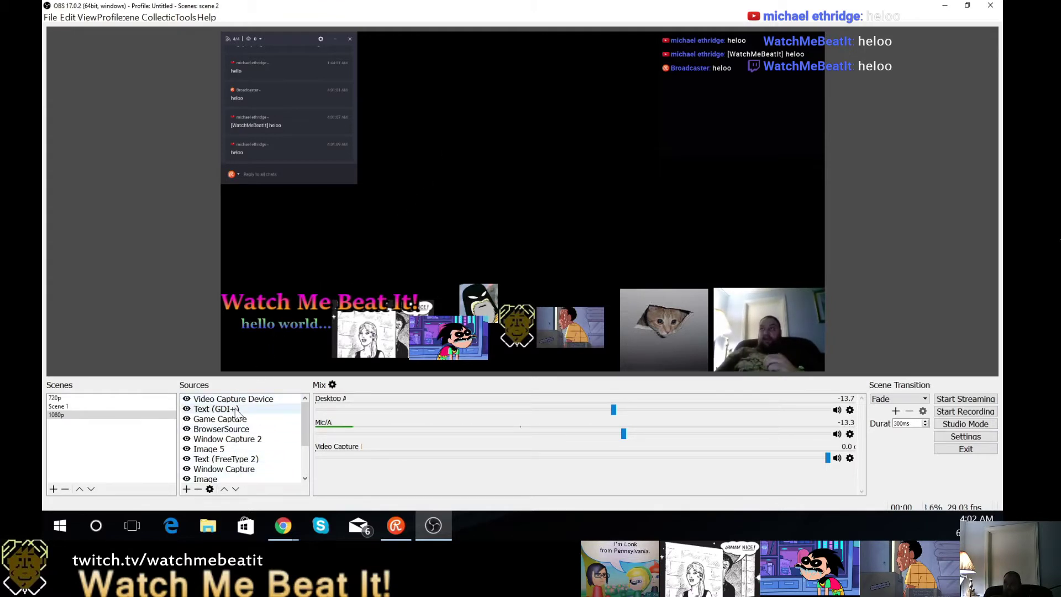
right_click(221, 398)
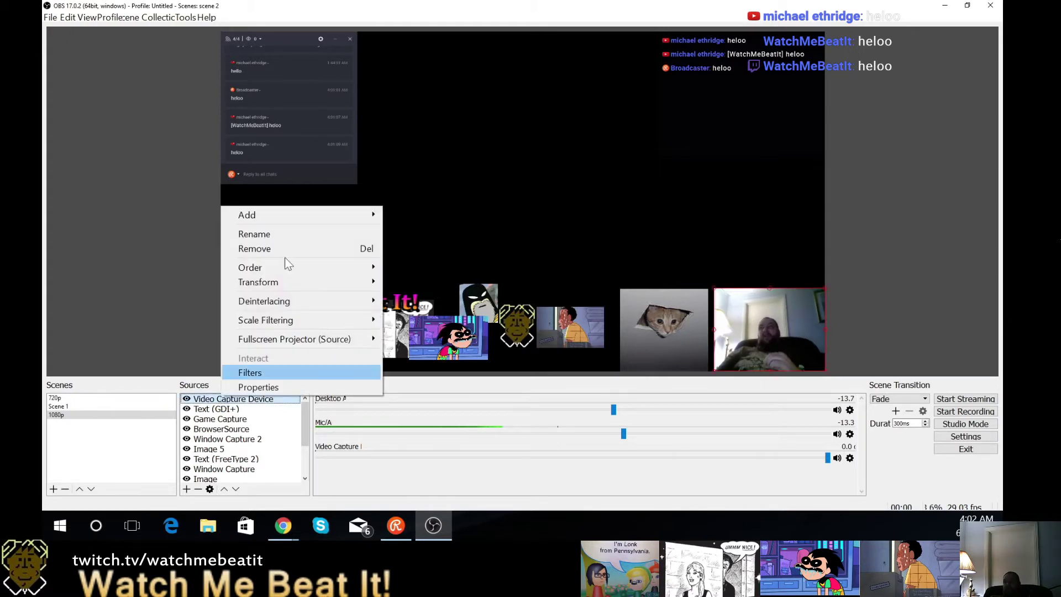
mouse_move(300, 211)
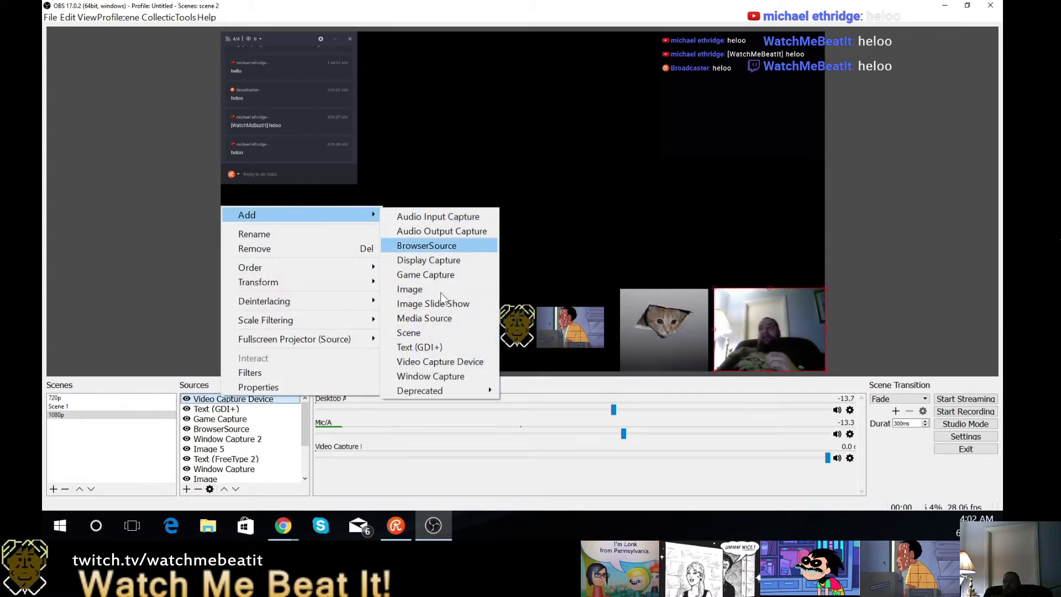
left_click(442, 361)
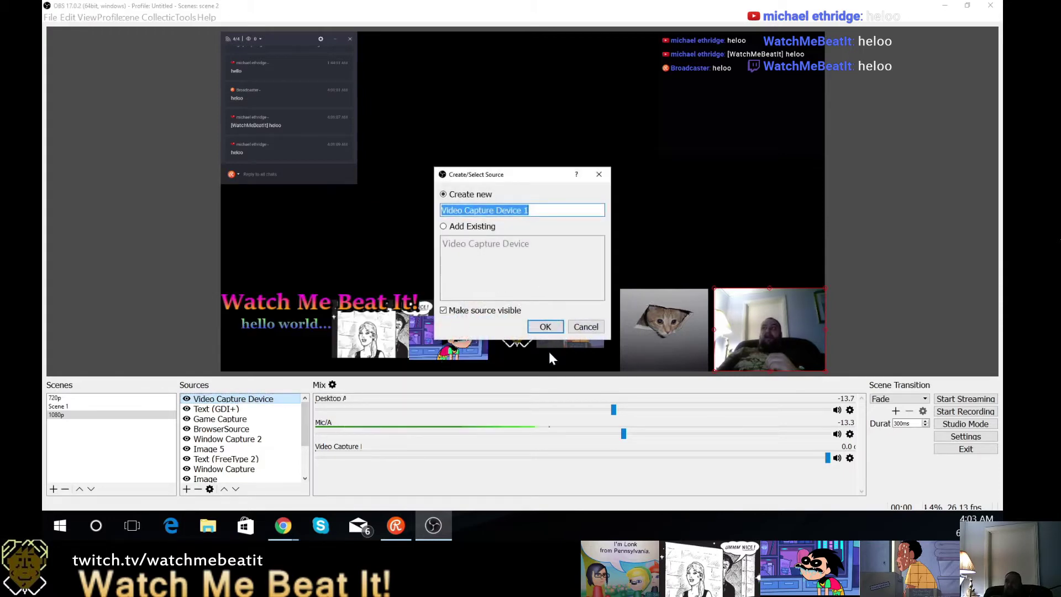
Create Video Capture Device 1, keeping the USB2.0 HD UVC WebCam as its device
left_click(545, 327)
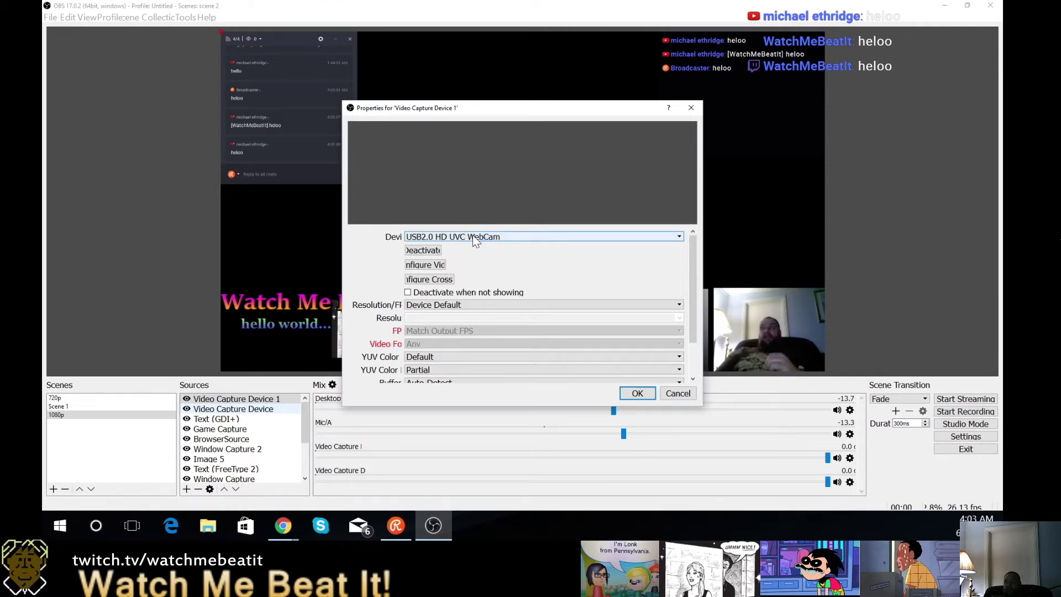
left_click(525, 236)
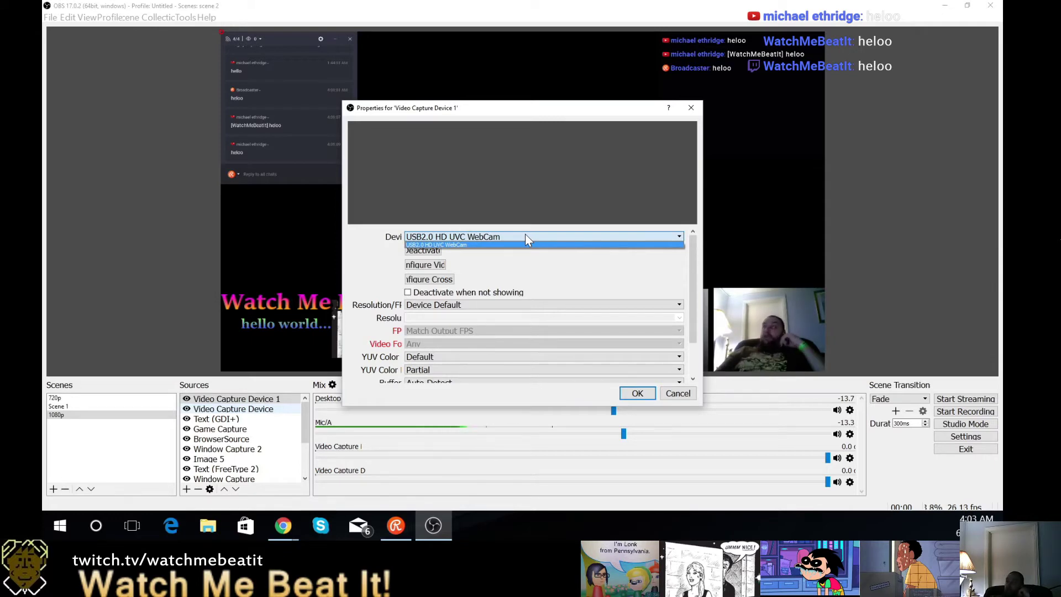
left_click(525, 236)
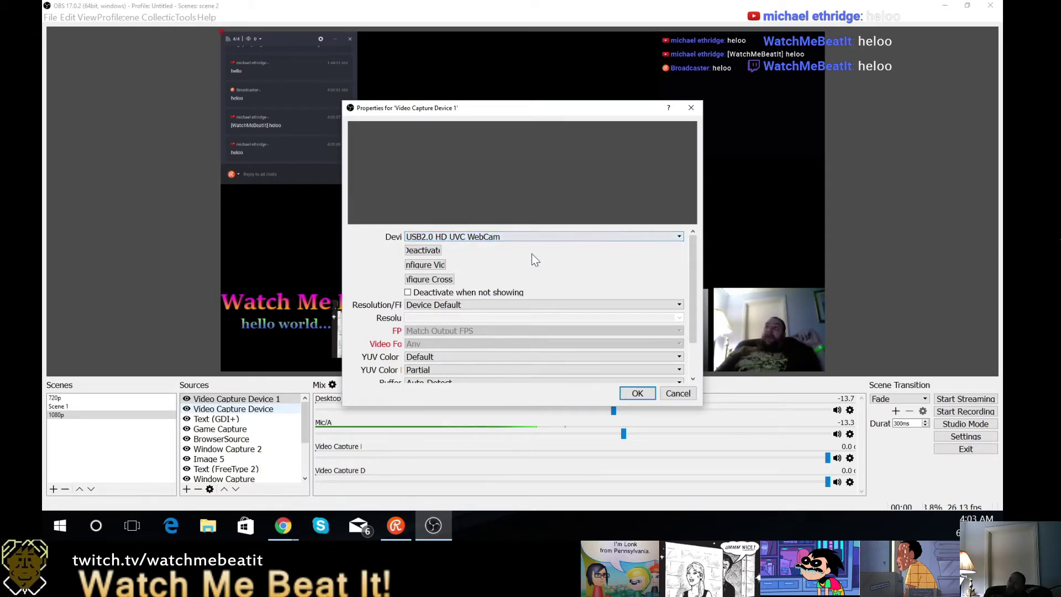
left_click(528, 237)
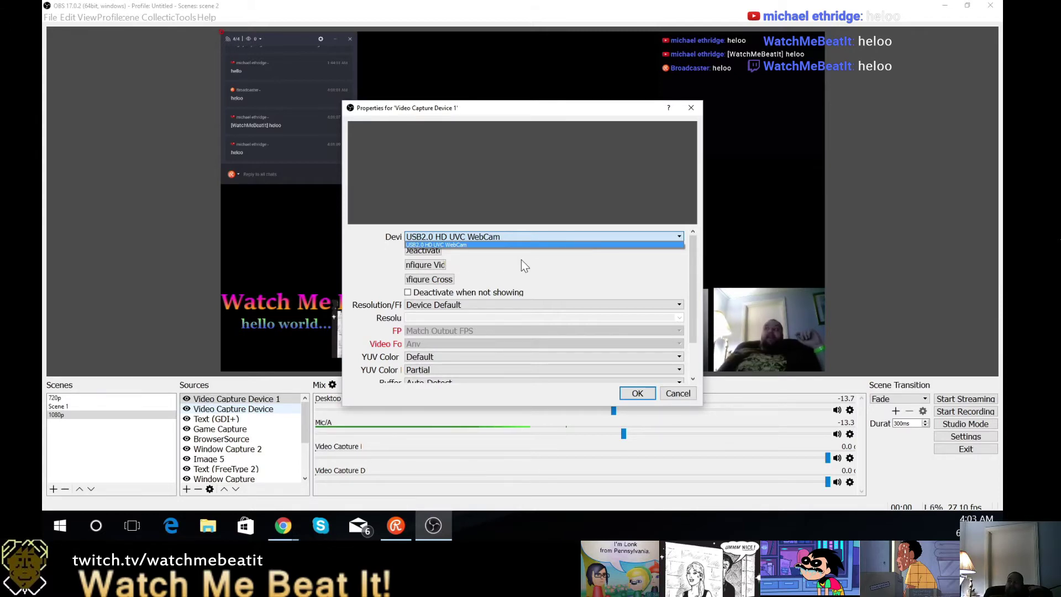
left_click(457, 260)
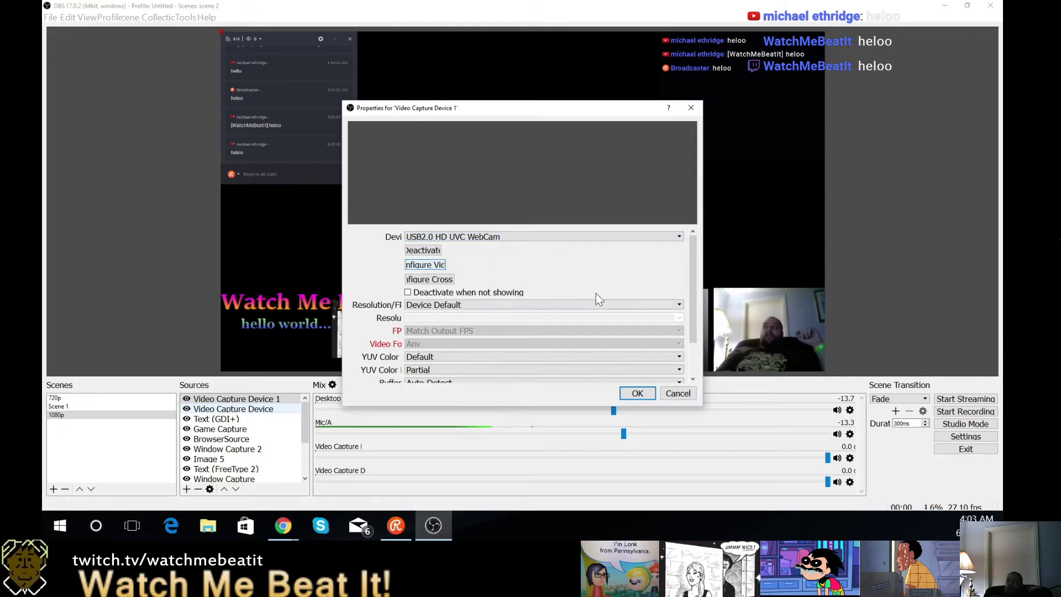
left_click(658, 307)
Try the Custom resolution and Resolution/FPS type options for Video Capture Device 1, then cancel without saving
left_click(650, 320)
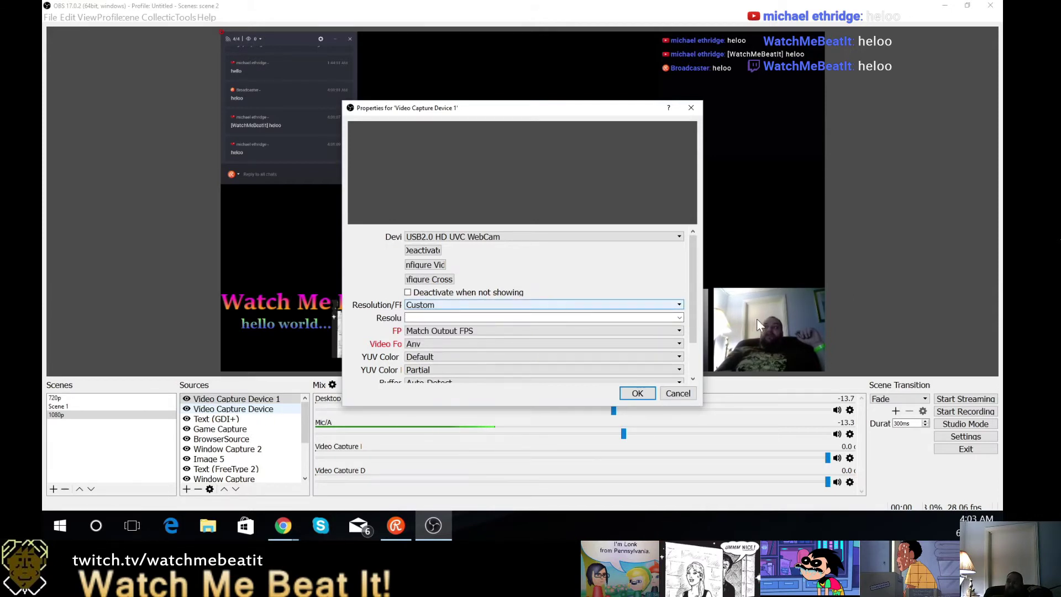
left_click(680, 319)
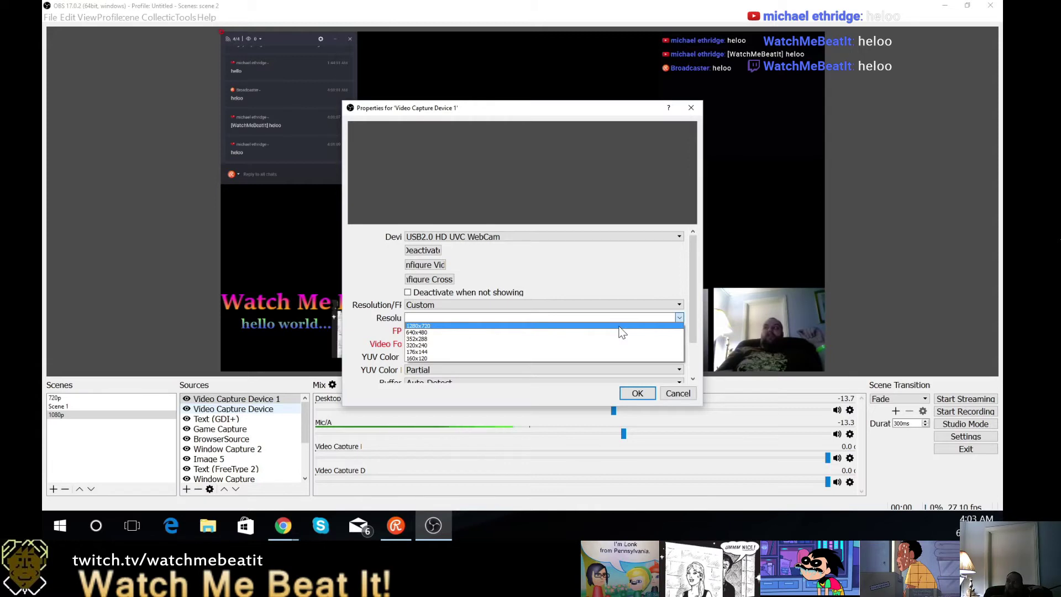
left_click(586, 306)
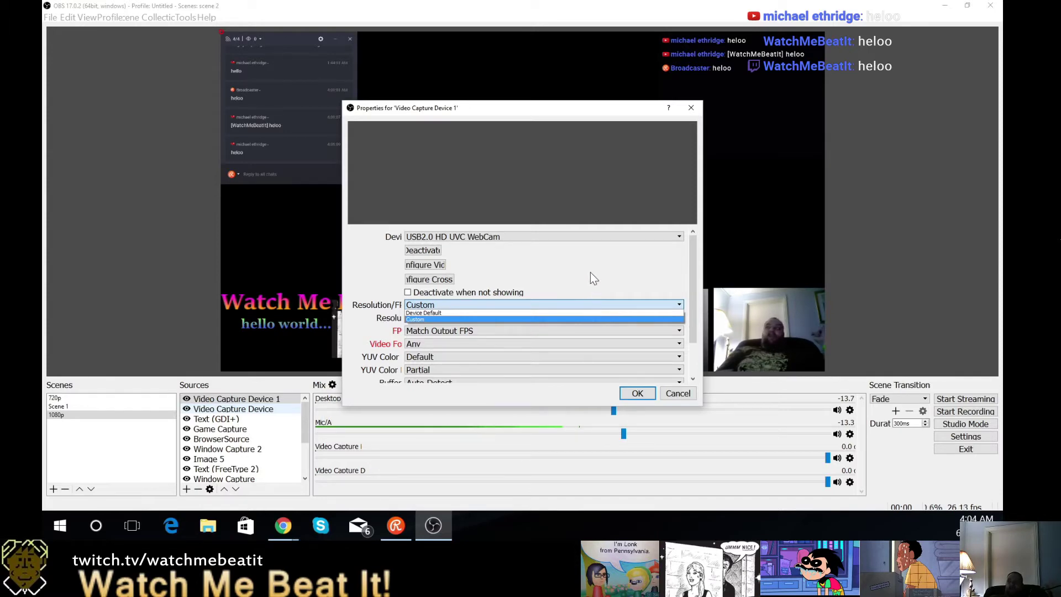
key("Return")
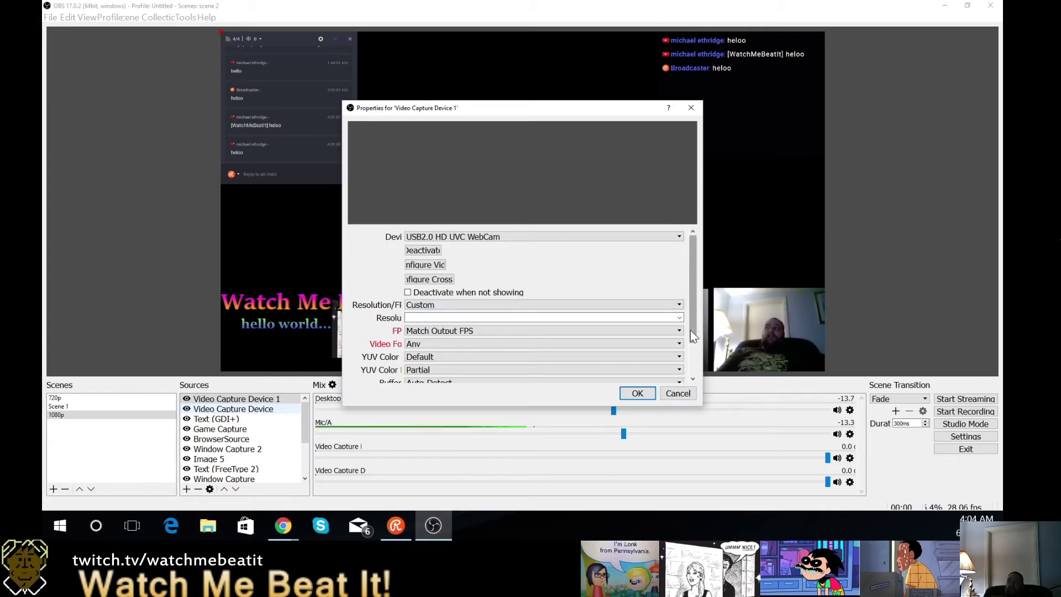
left_click_drag(689, 344, 690, 373)
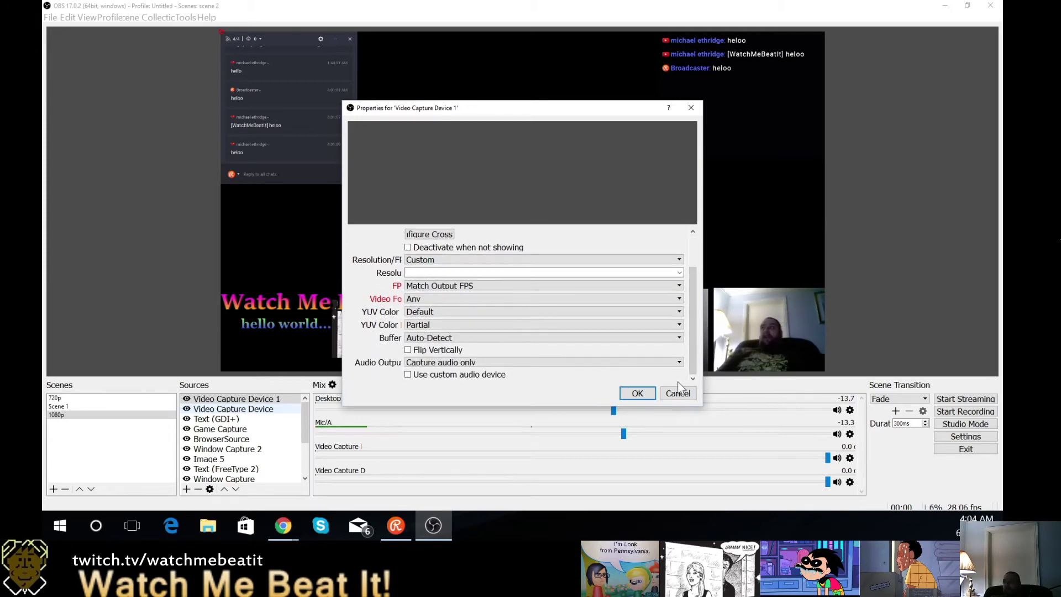
left_click(678, 393)
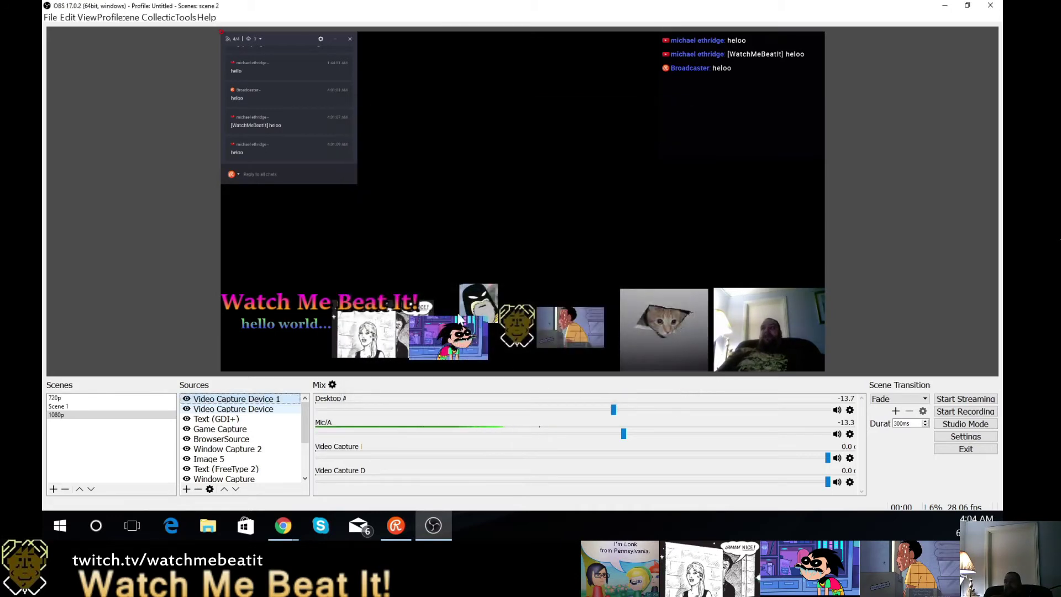
Toggle between the 720p and 1080p scenes, then show Scene 1 with its black Window Capture 1
mouse_move(306, 420)
left_mouse_down()
mouse_move(302, 465)
mouse_move(305, 418)
left_mouse_up()
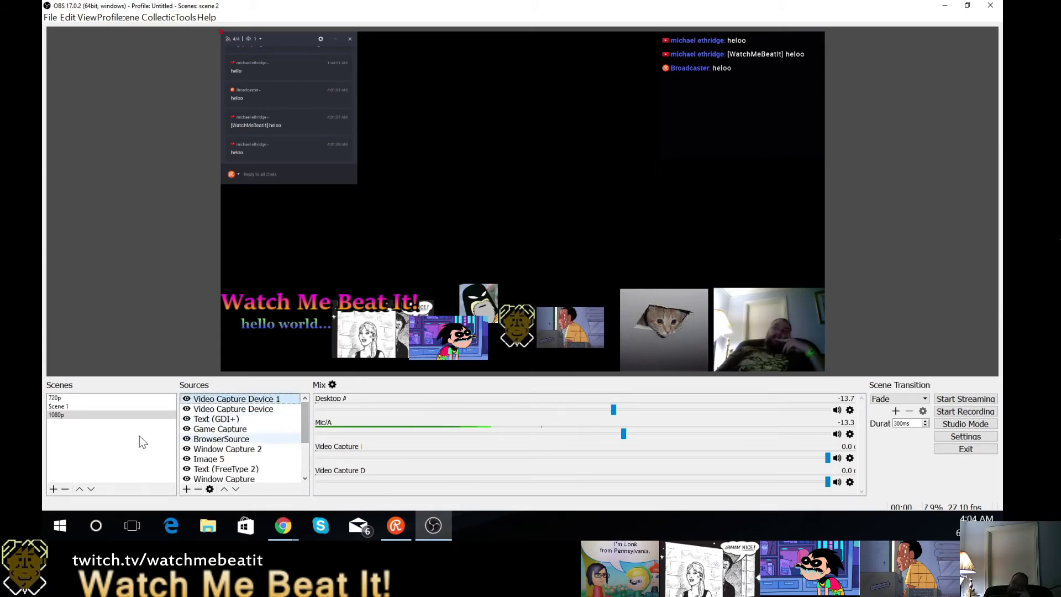
left_click(70, 398)
left_click(70, 415)
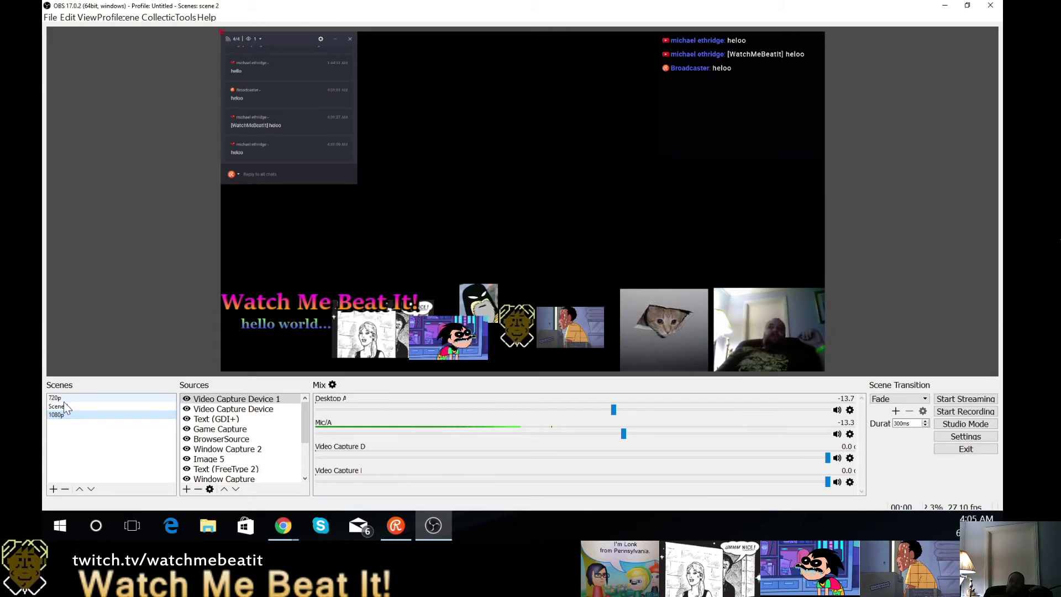
left_click(64, 398)
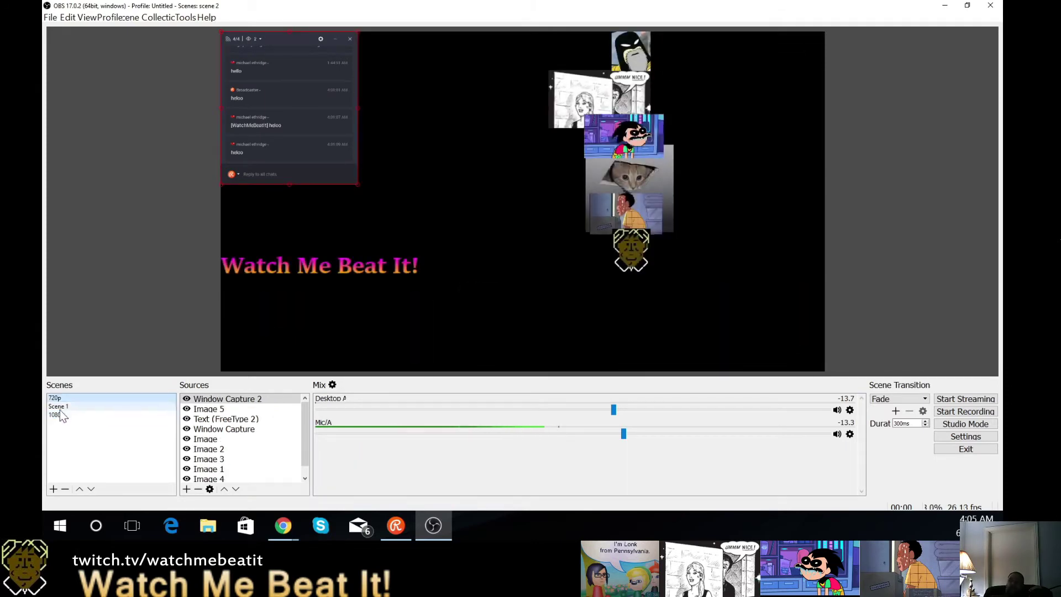
left_click(58, 415)
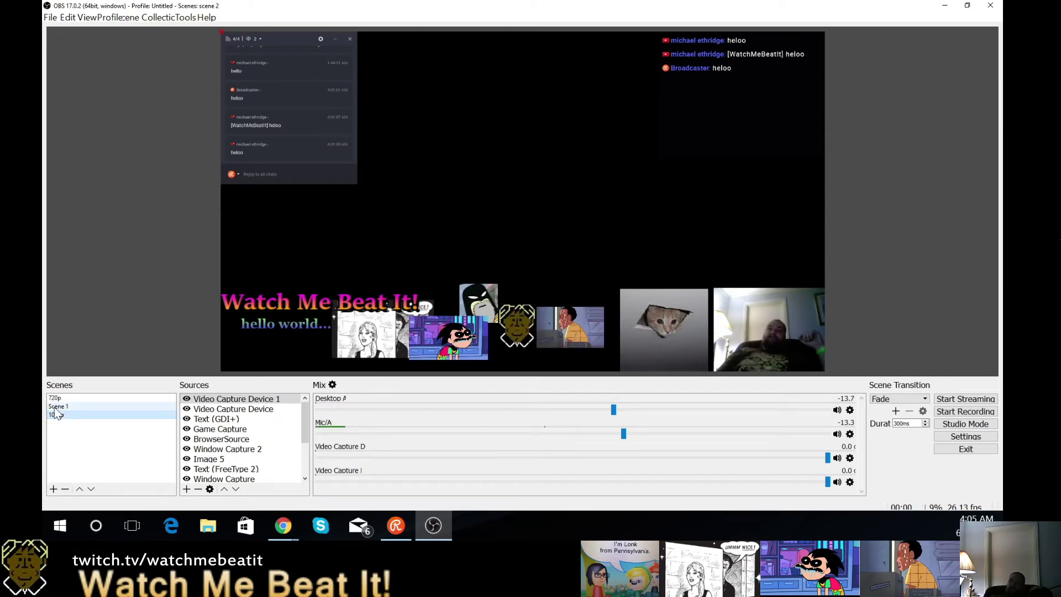
left_click(55, 410)
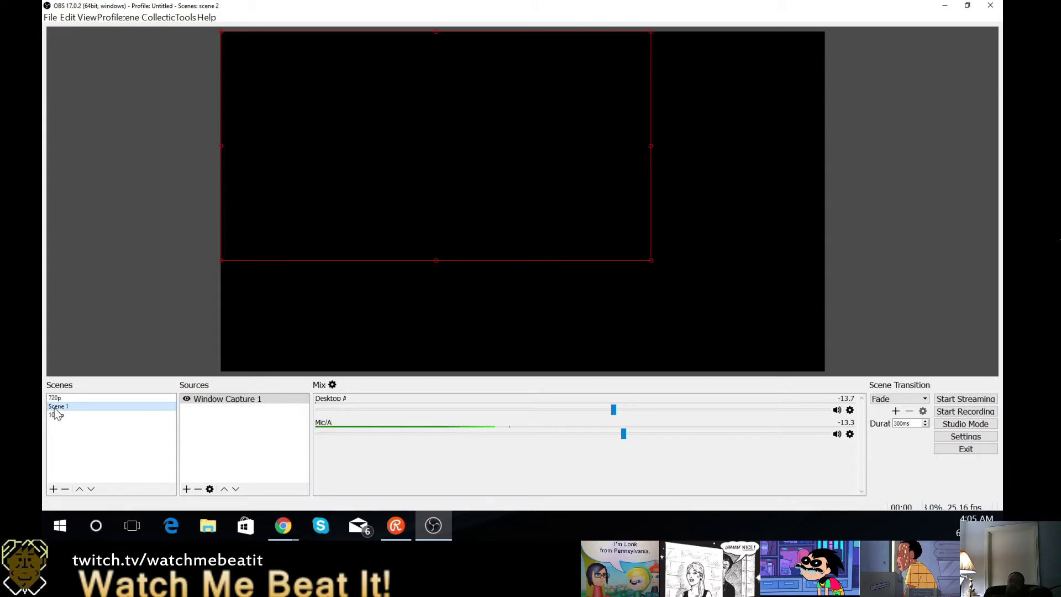
Add a new empty scene named 'starting' to the Scenes list
right_click(60, 437)
left_click(79, 443)
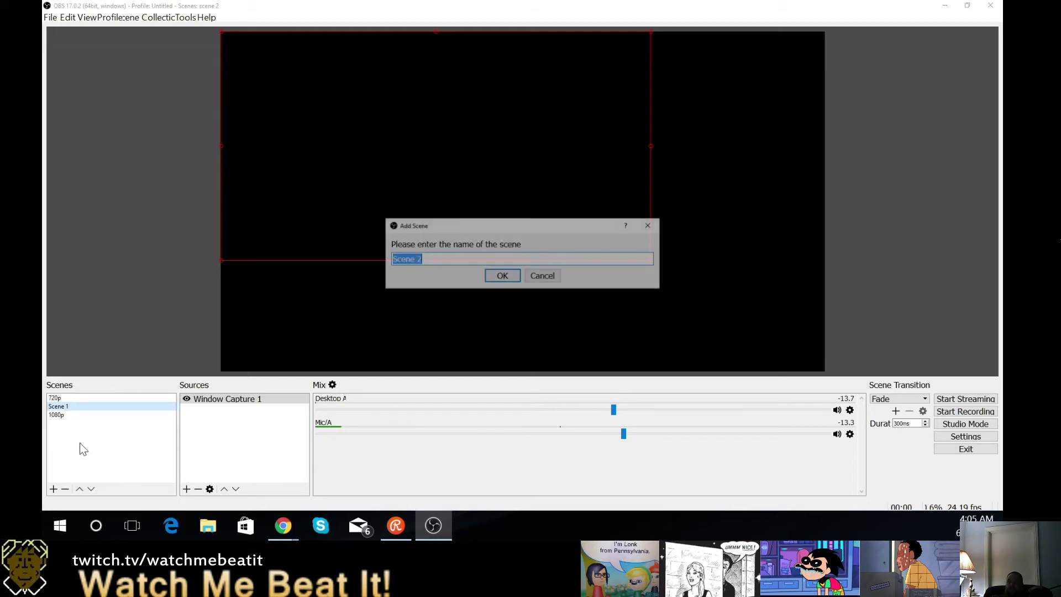
type("starting")
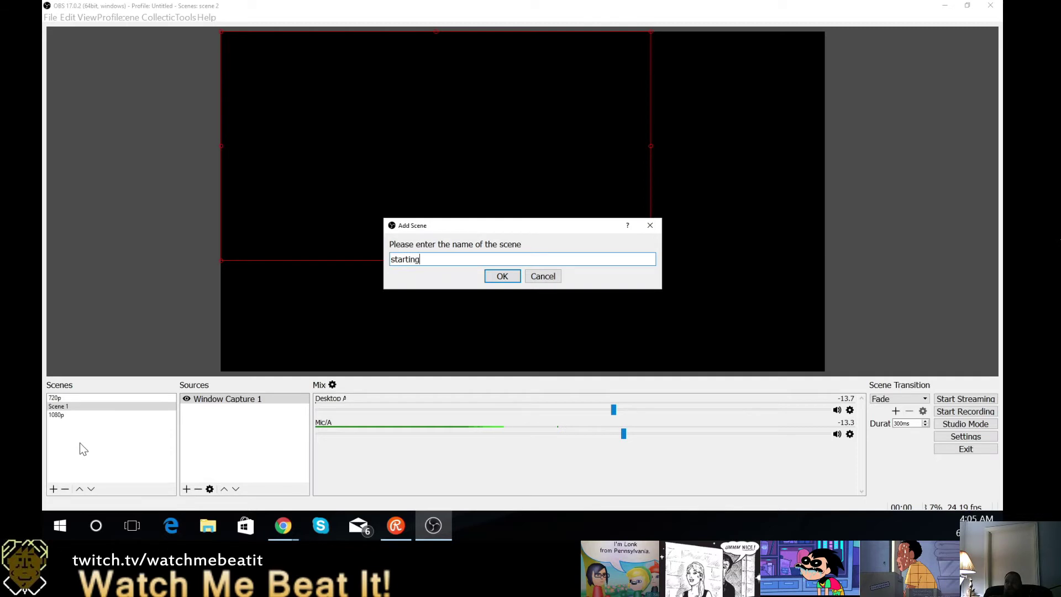
key("Return")
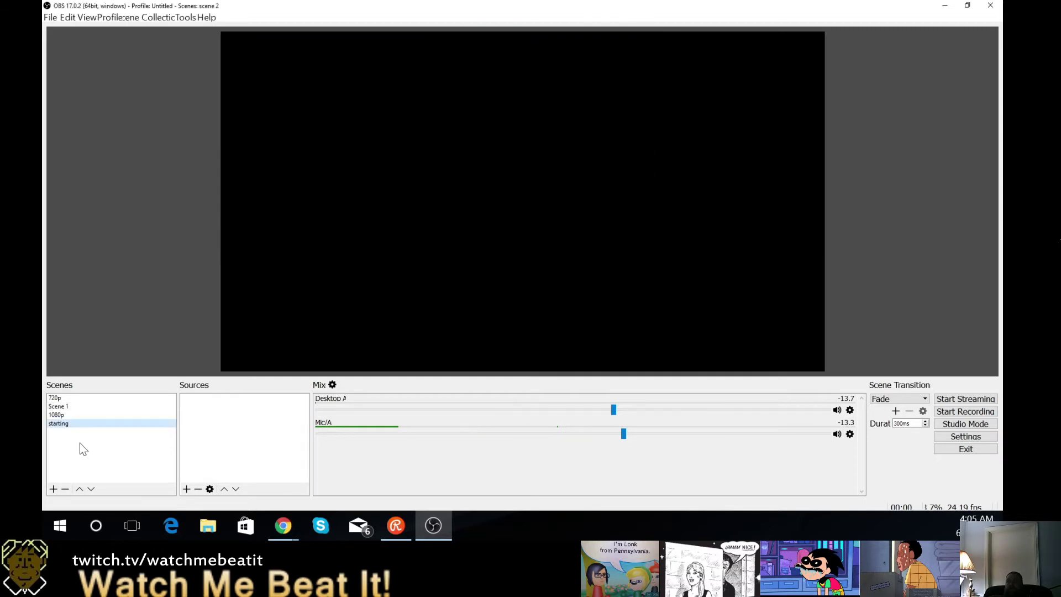
Return to the 1080p scene after briefly viewing the empty 'starting' scene
left_click(65, 415)
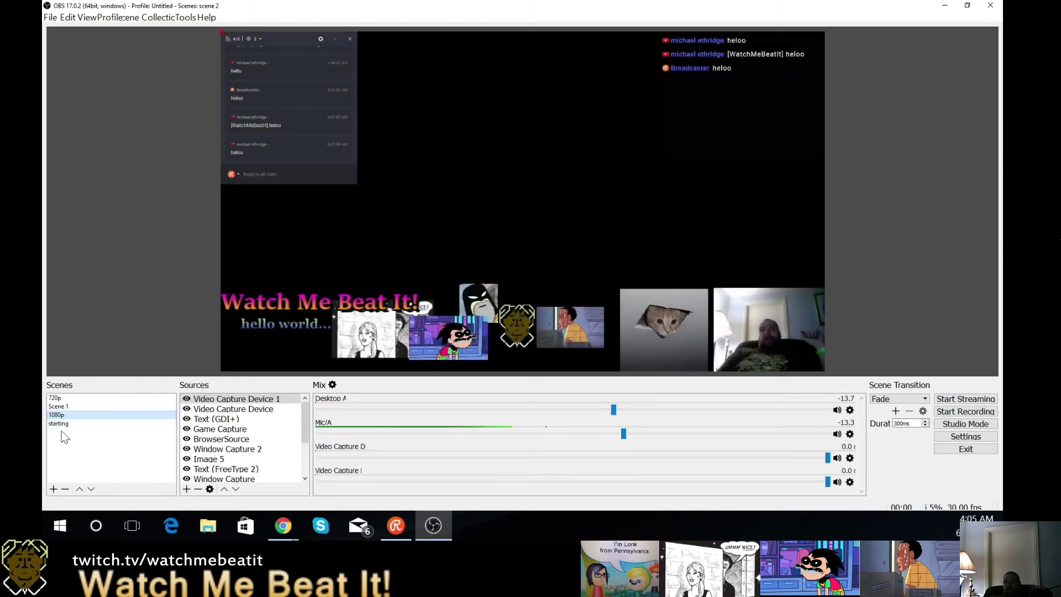
left_click(65, 423)
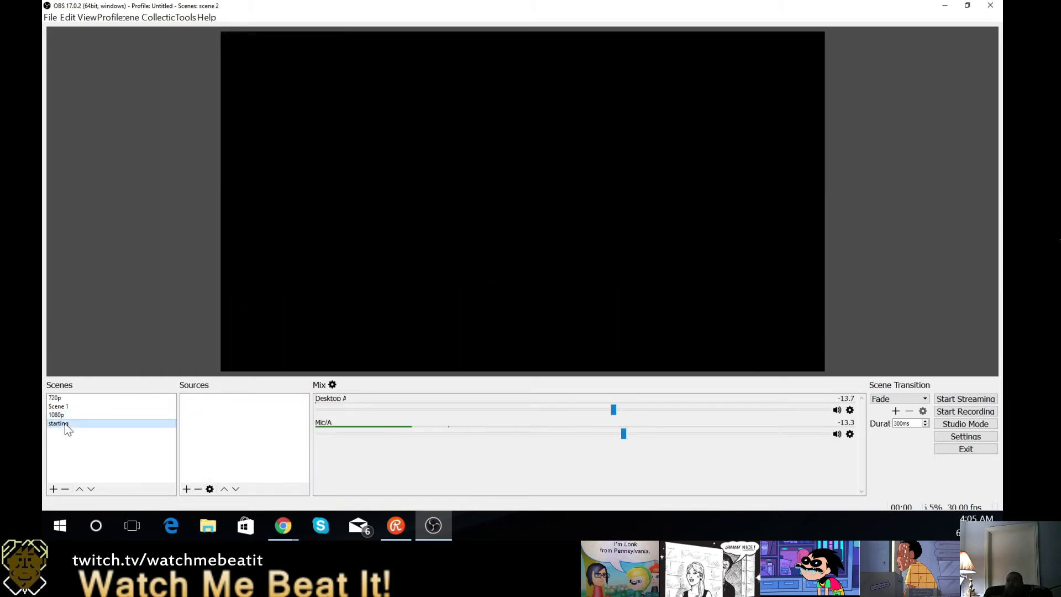
left_click(68, 412)
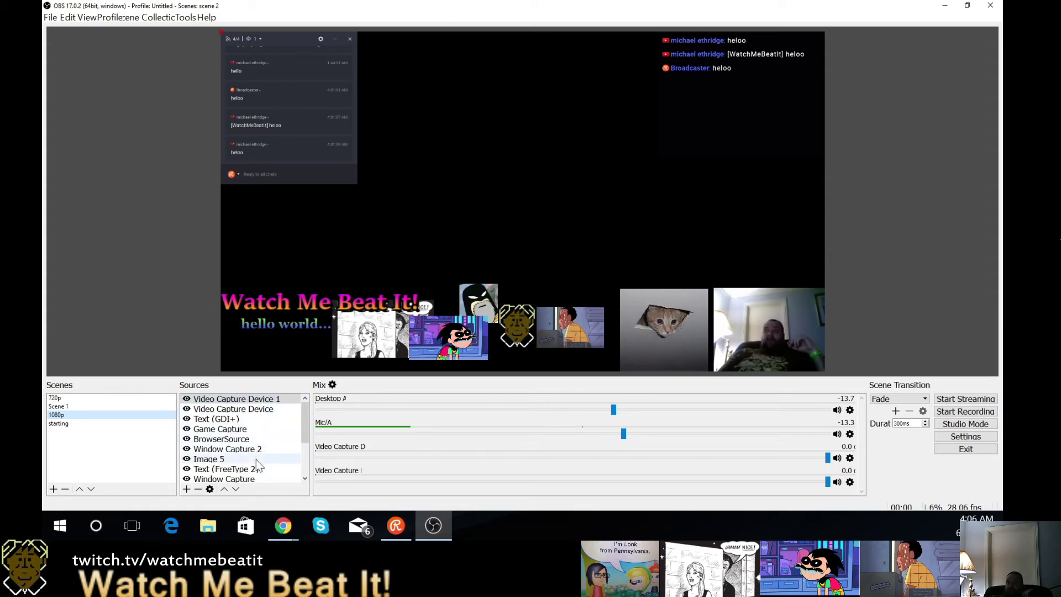
double_click(244, 431)
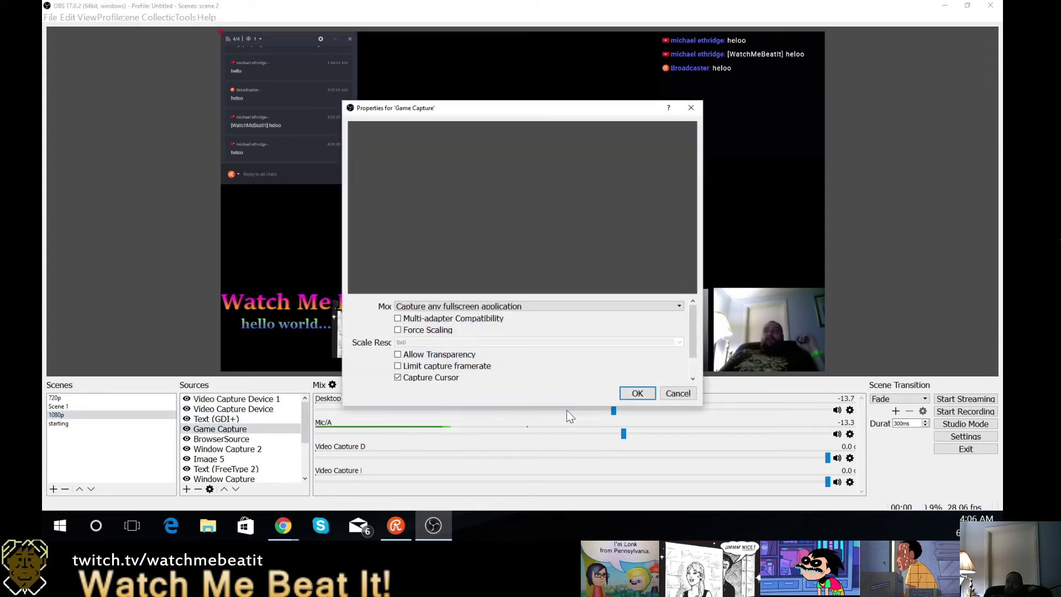
left_click(670, 393)
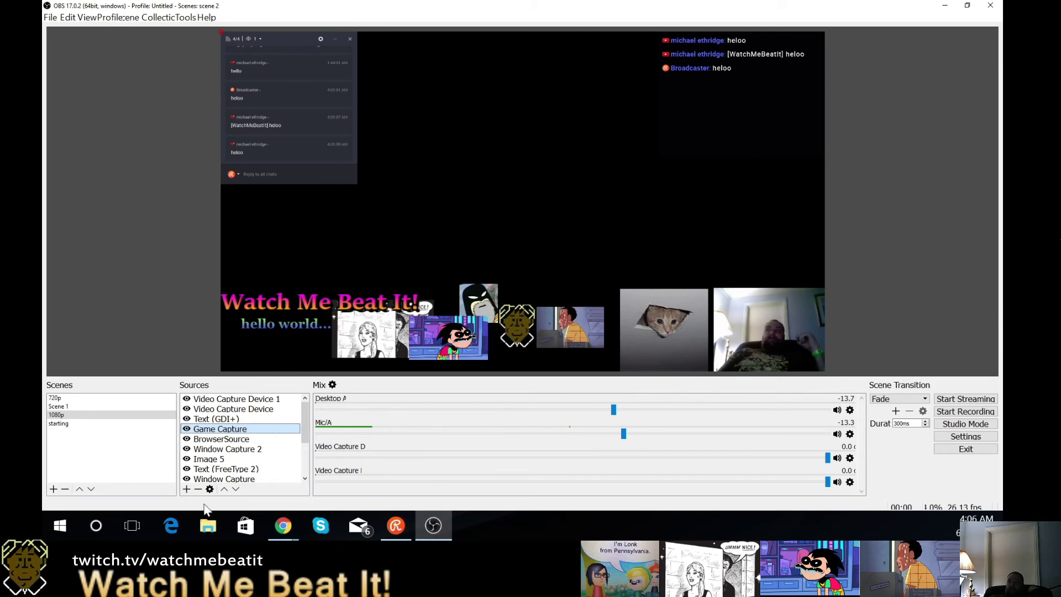
left_click(241, 408)
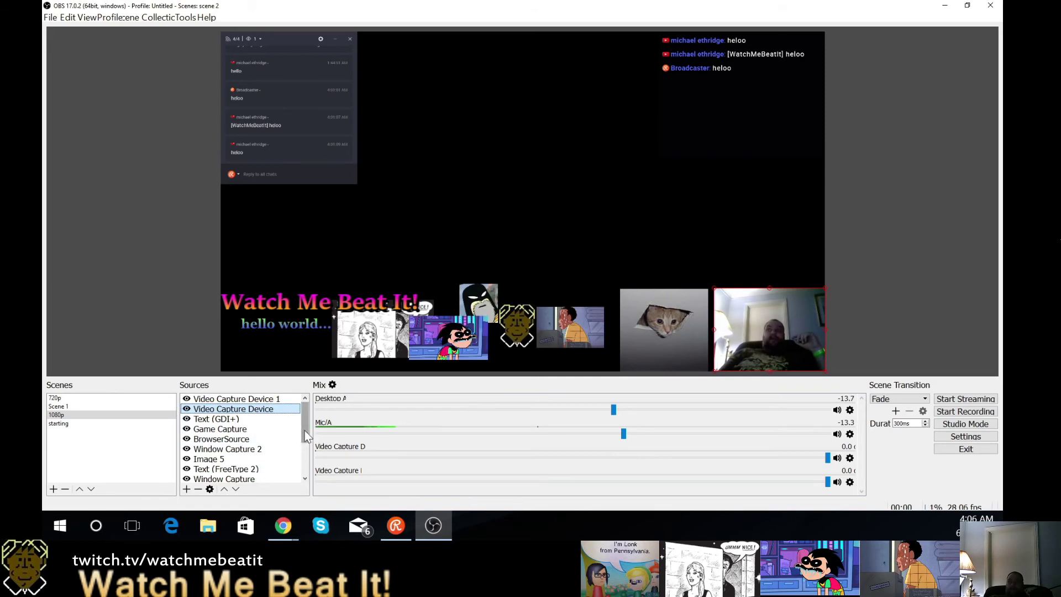
left_click_drag(305, 437, 297, 477)
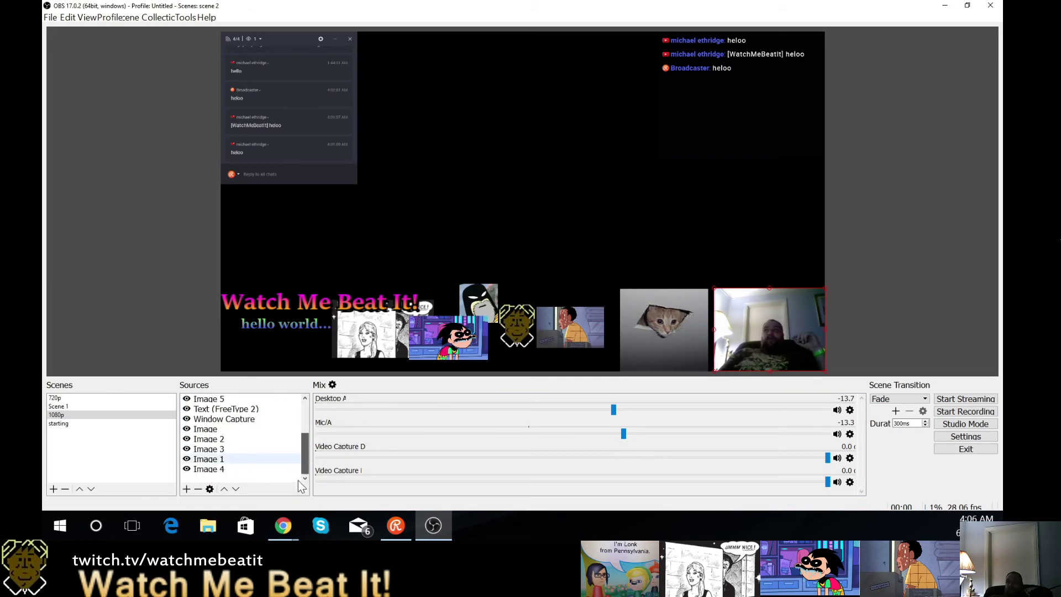
left_click_drag(298, 476, 303, 425)
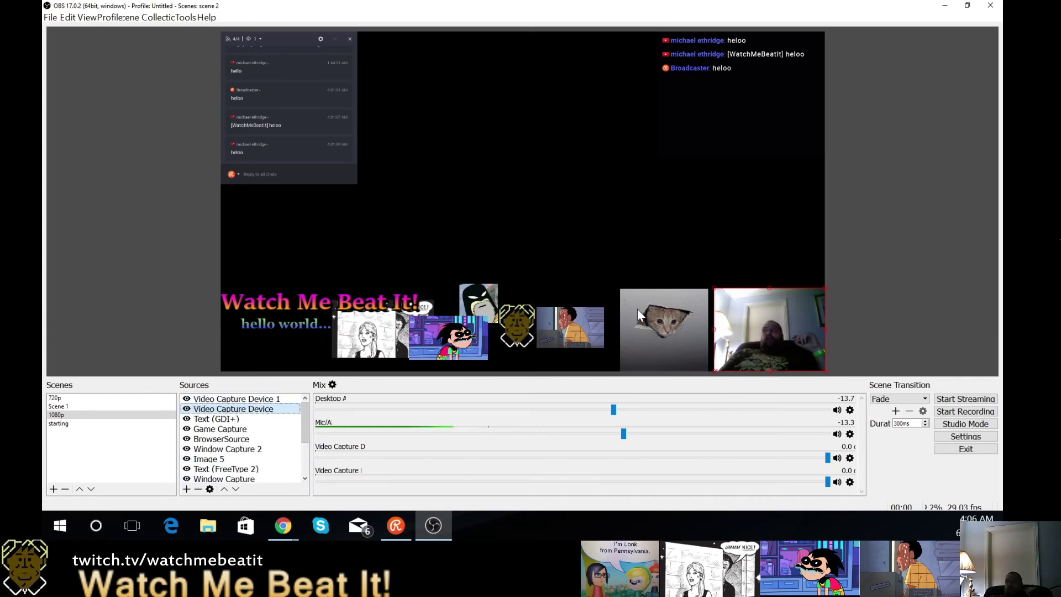
Shrink the cat image beside the webcam, enlarge the gold face at top centre, and place the comic beside it
left_click(633, 288)
left_click_drag(621, 287, 718, 338)
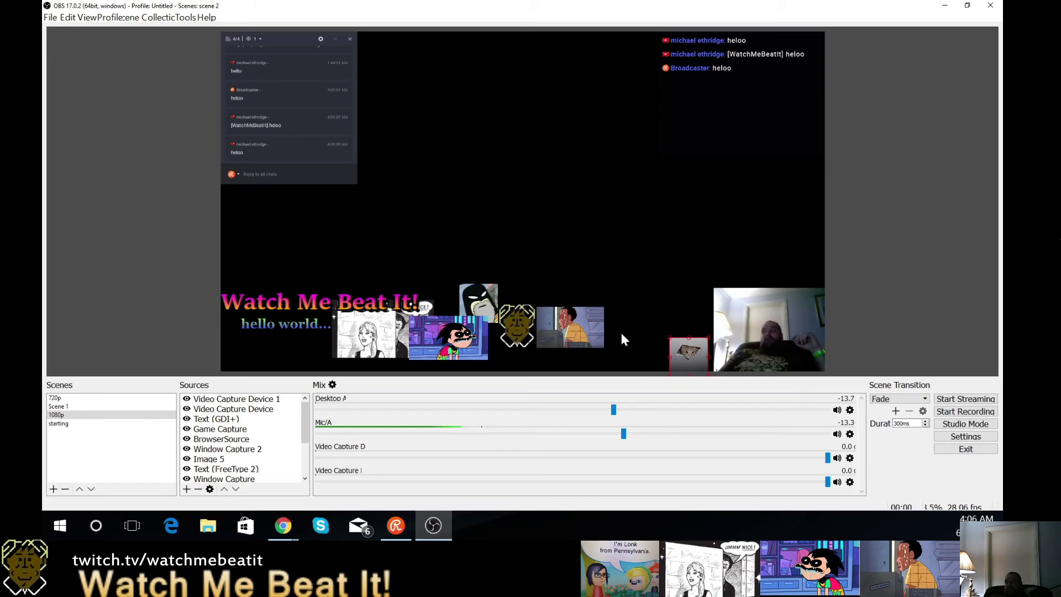
left_click(586, 327)
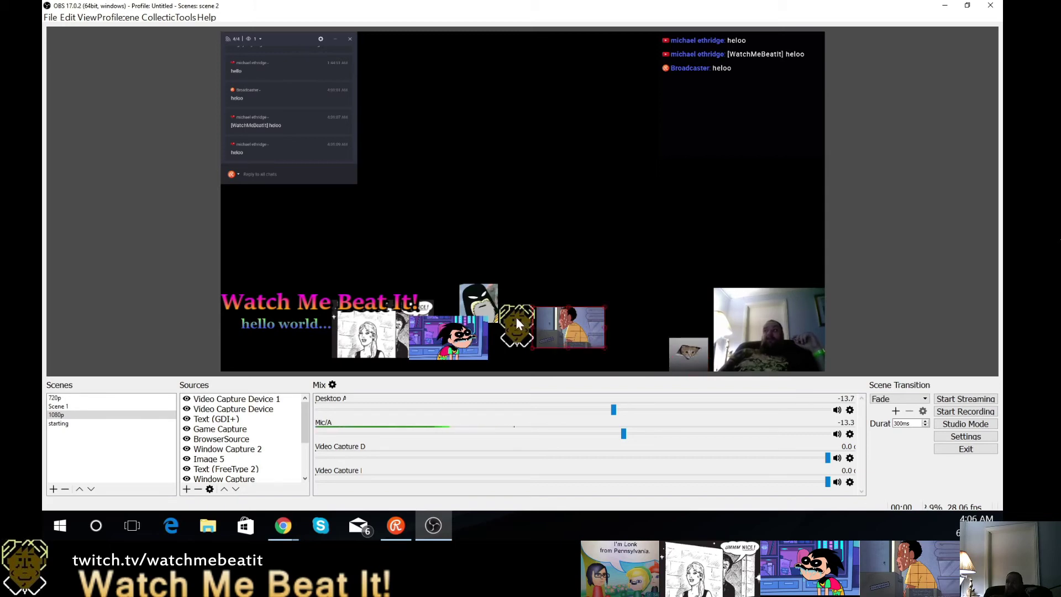
left_click_drag(515, 317, 503, 186)
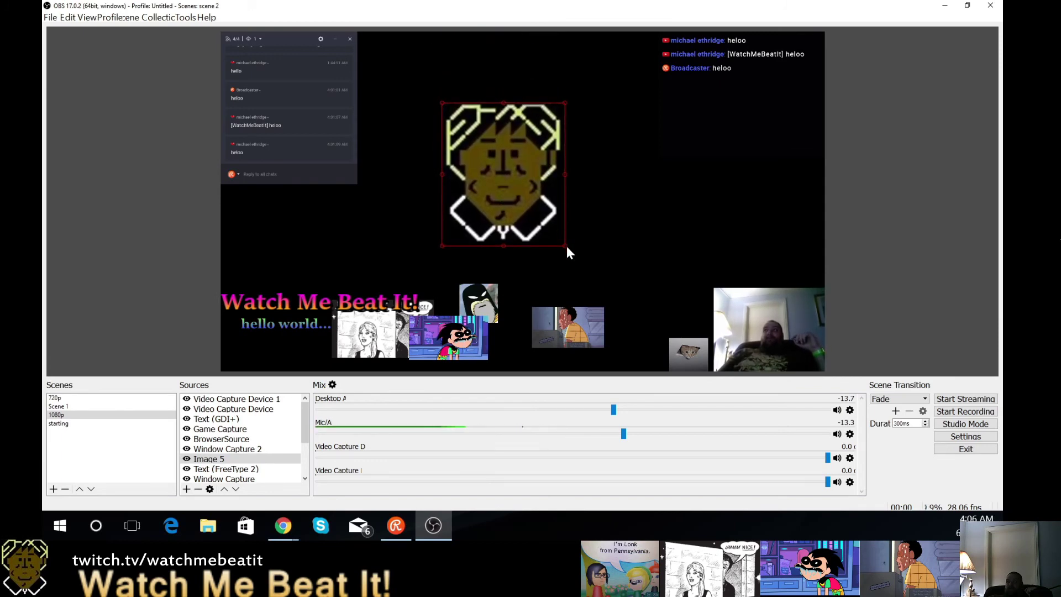
mouse_move(565, 247)
left_mouse_down()
mouse_move(618, 262)
mouse_move(573, 255)
left_mouse_up()
left_click_drag(578, 215, 566, 221)
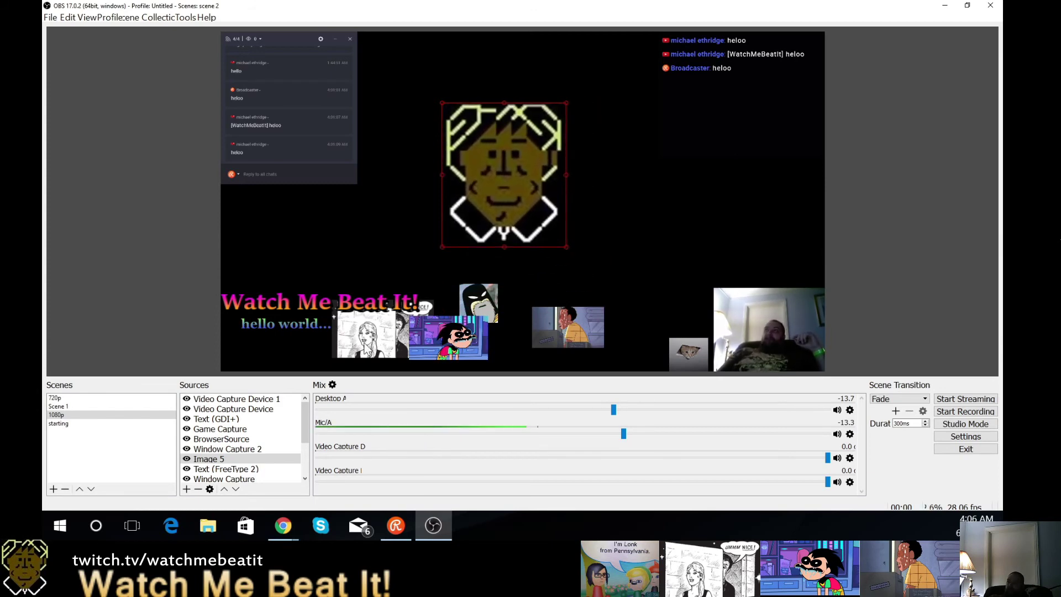
left_click_drag(370, 343, 680, 191)
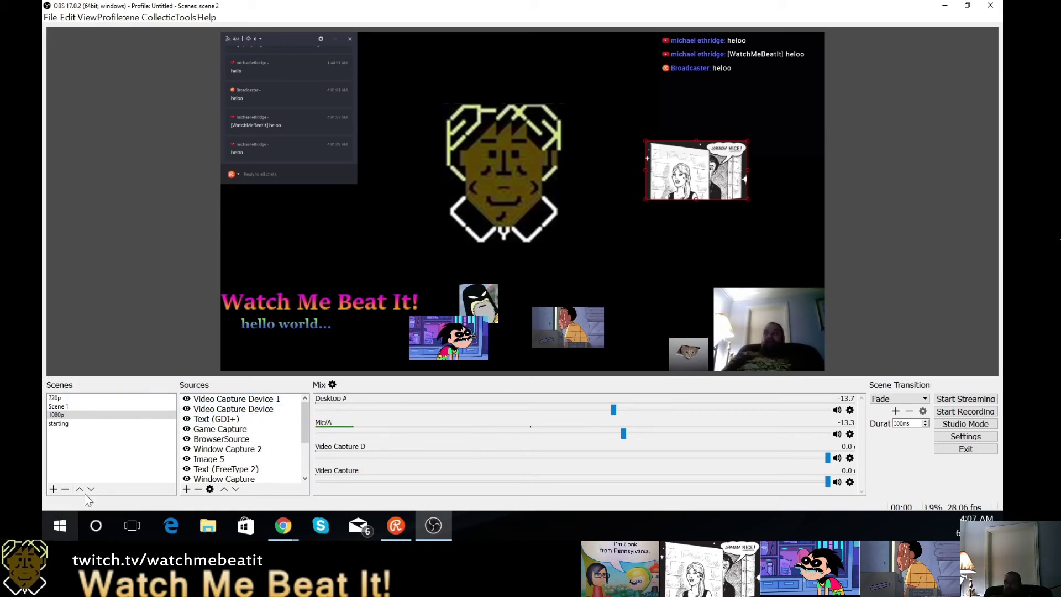
Show the 720p scene with its stacked comic images and chat window
left_click(78, 399)
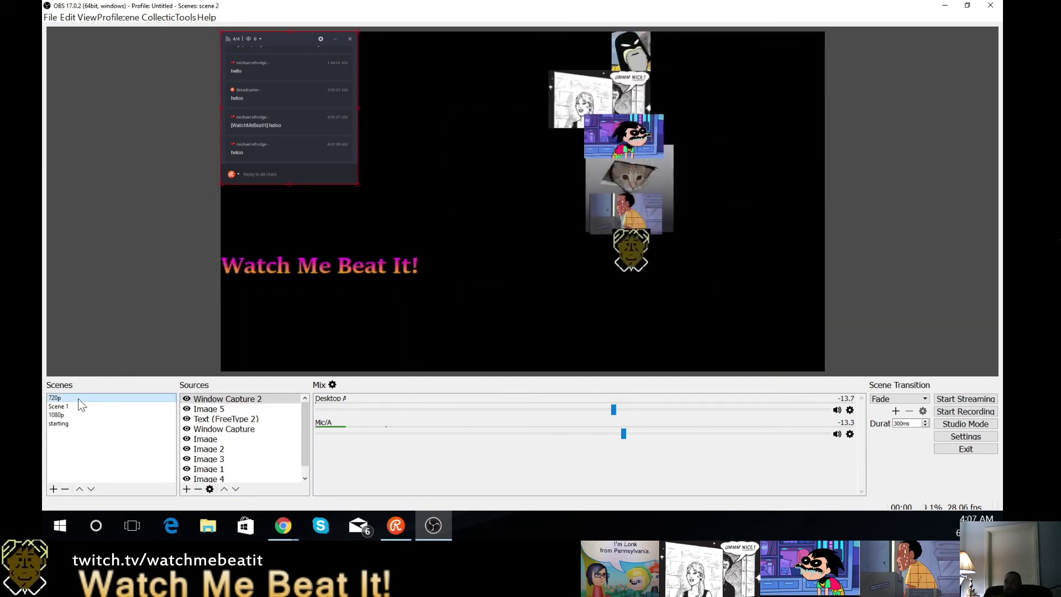